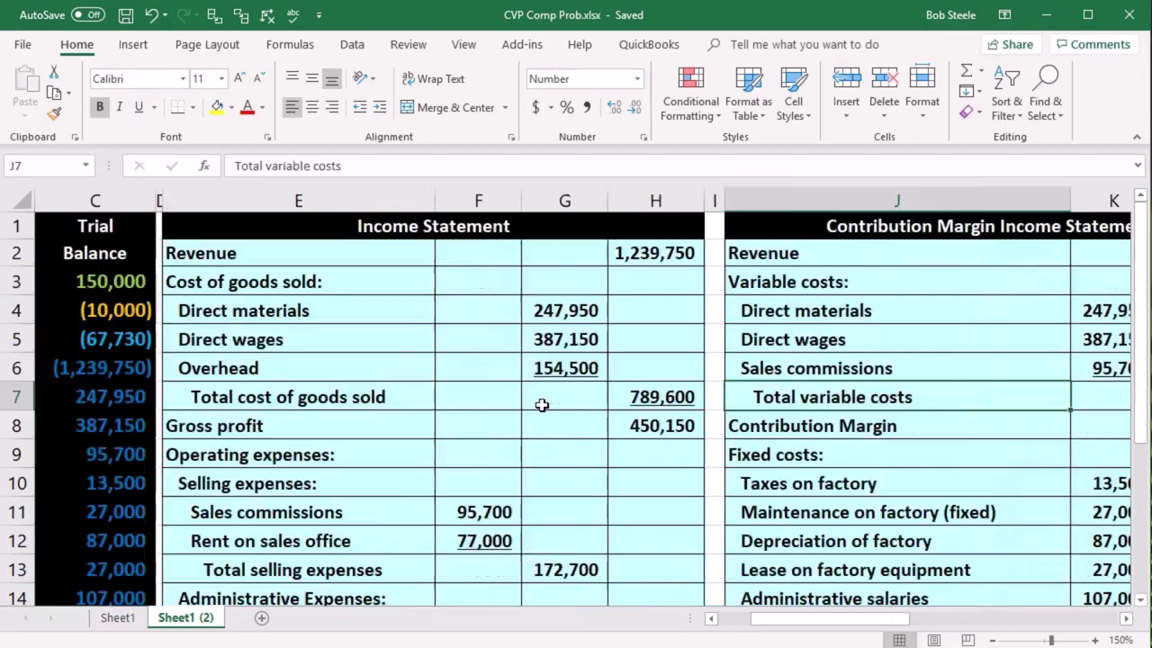
Step: Review the contribution margin income statement, including its variable and fixed cost sections, across to the break-even tables
key(Right)
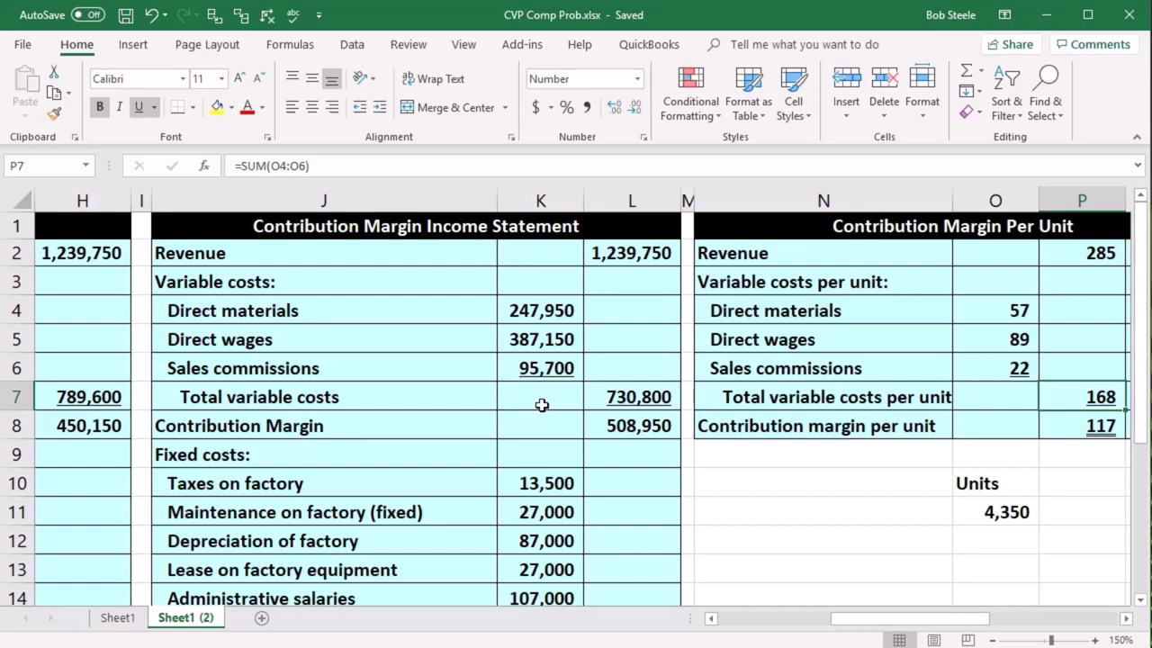
click(351, 285)
click(371, 465)
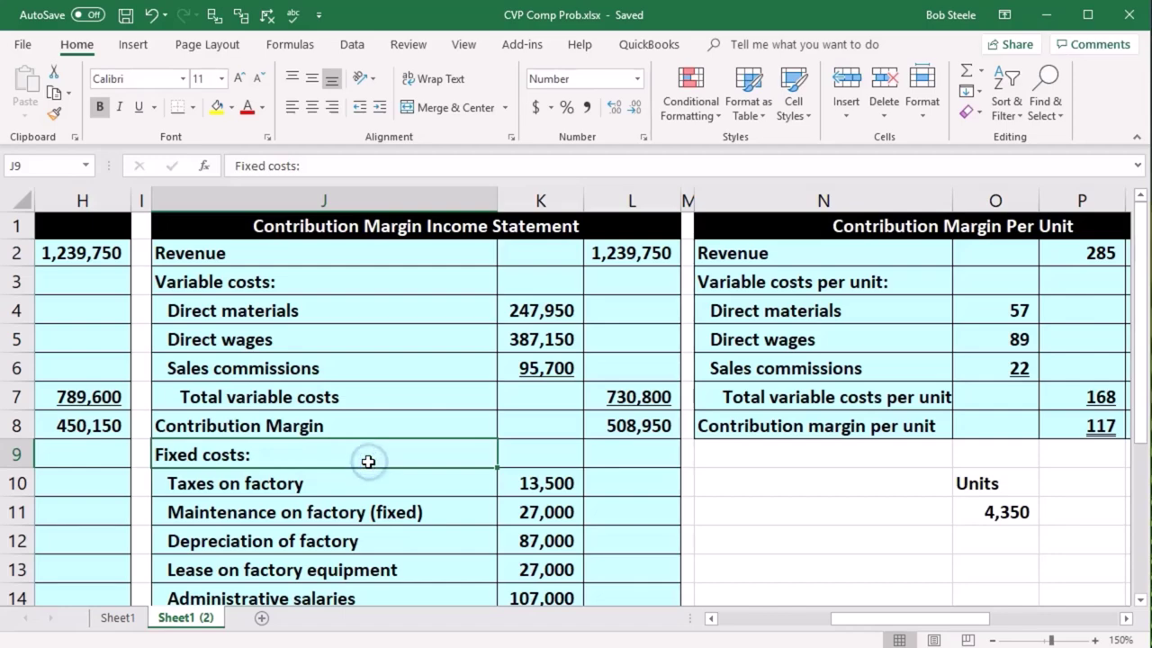
key(Right)
key(Right)
key(Right)
key(Right)
key(Right)
key(Right)
key(Right)
key(Right)
key(Right)
key(Right)
key(Right)
key(Right)
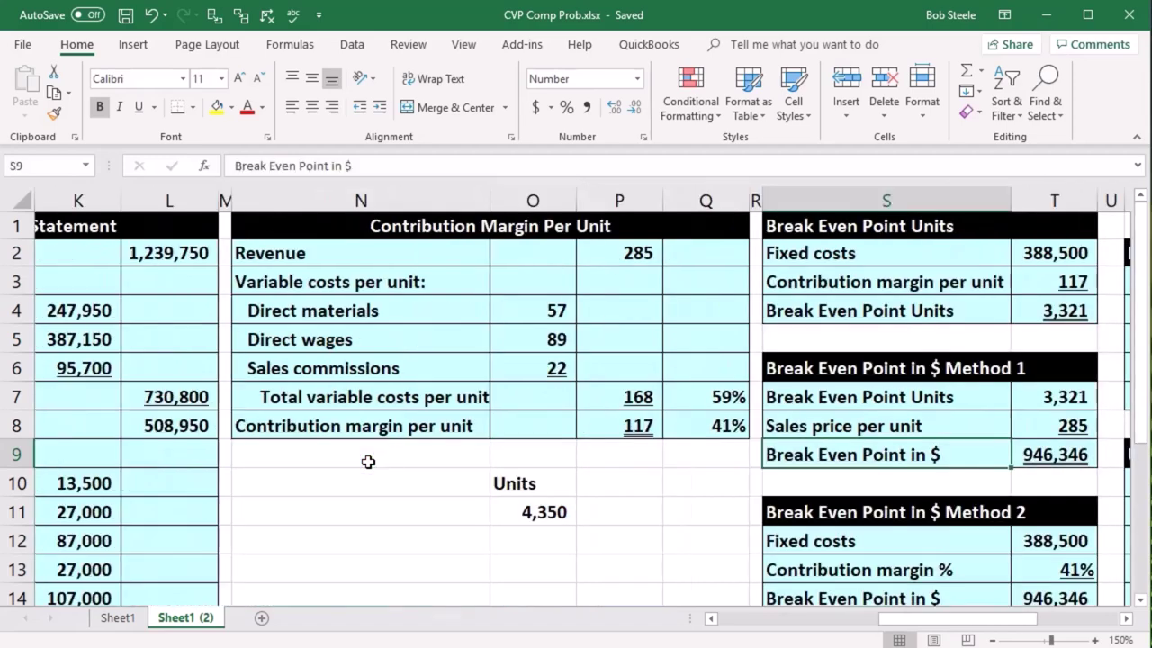
Step: Examine the Contribution Margin Per Unit table, checking the revenue per unit in P2 and the contribution margin ratio in Q8
key(Left)
key(Left)
key(Left)
key(Left)
key(Left)
key(Left)
key(Left)
key(Left)
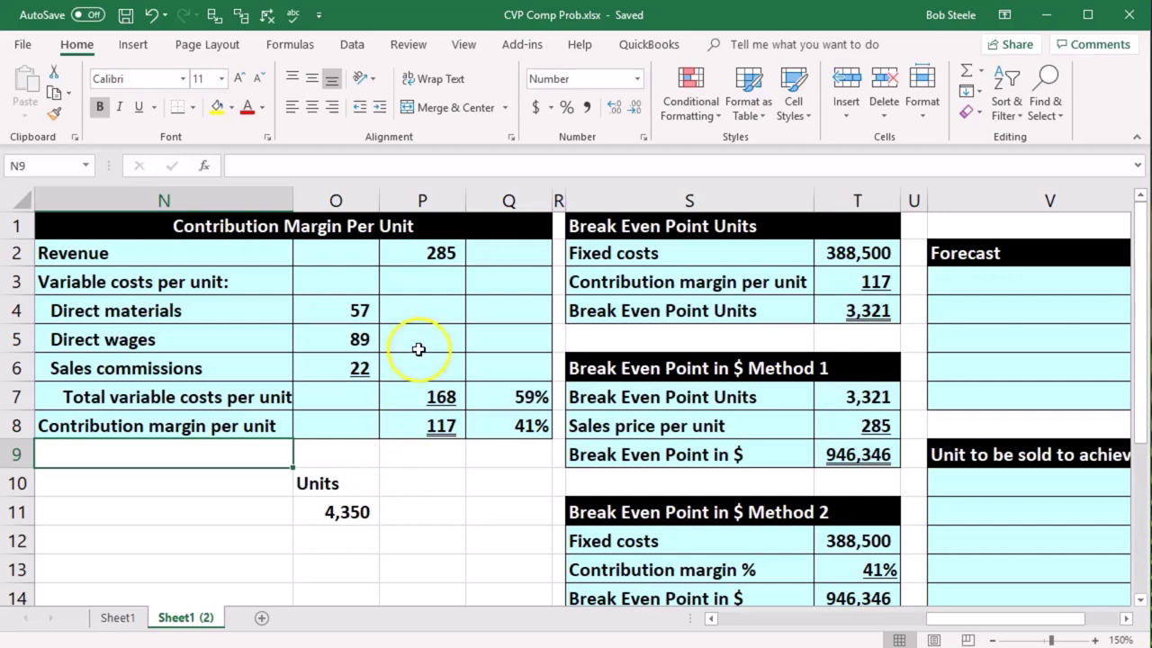
click(459, 264)
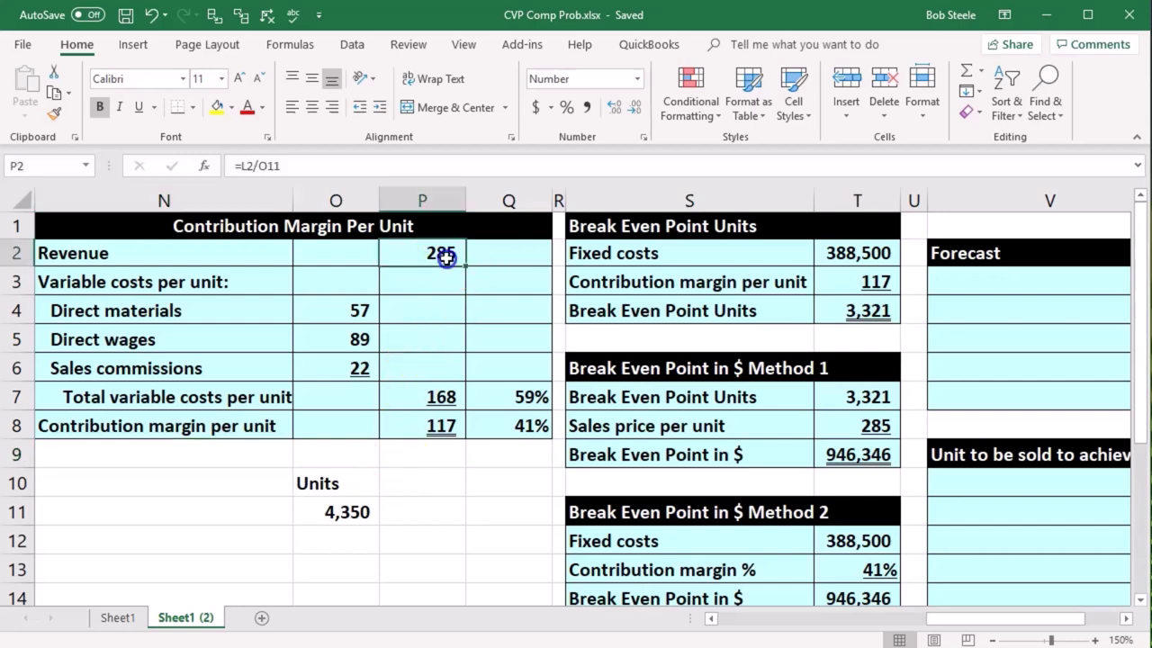
click(529, 435)
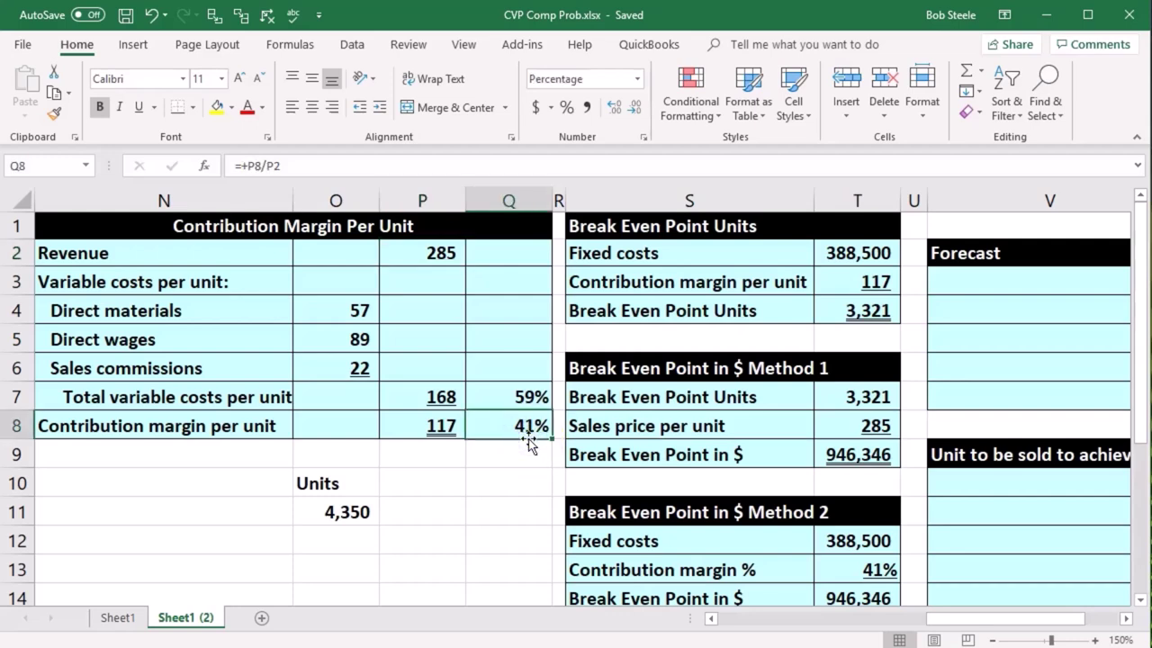
Step: Review the break-even tables and the blank Forecast and targeted income sections beside them
key(Right)
key(Right)
key(Right)
key(Right)
key(Right)
key(Right)
key(Right)
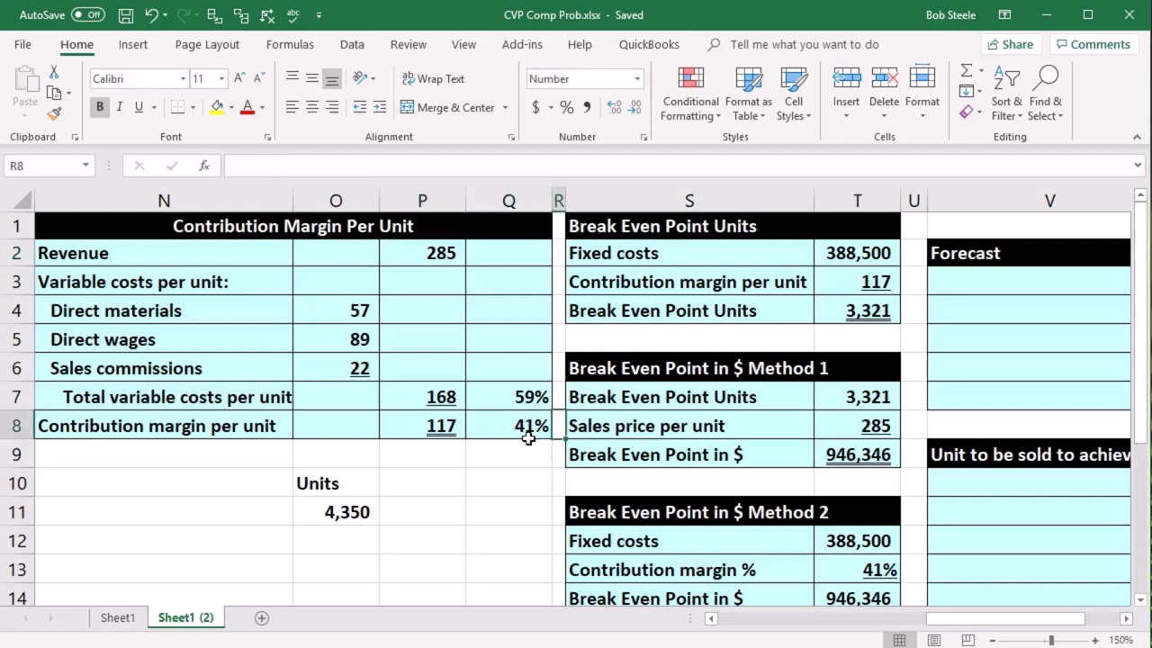
key(Right)
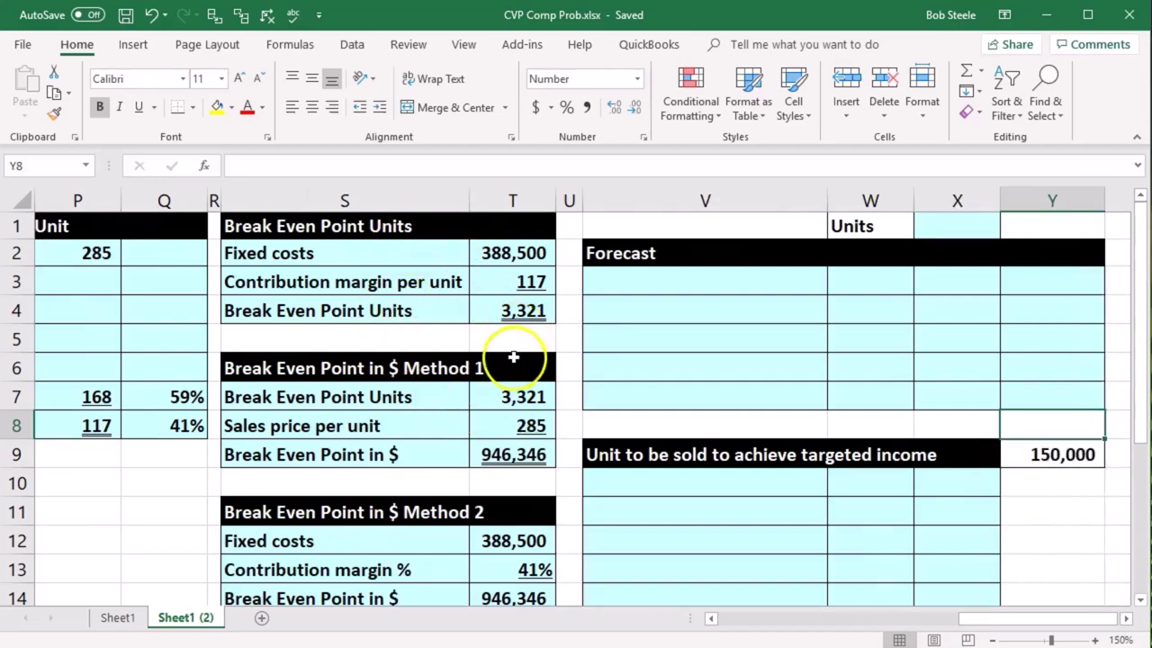
click(661, 335)
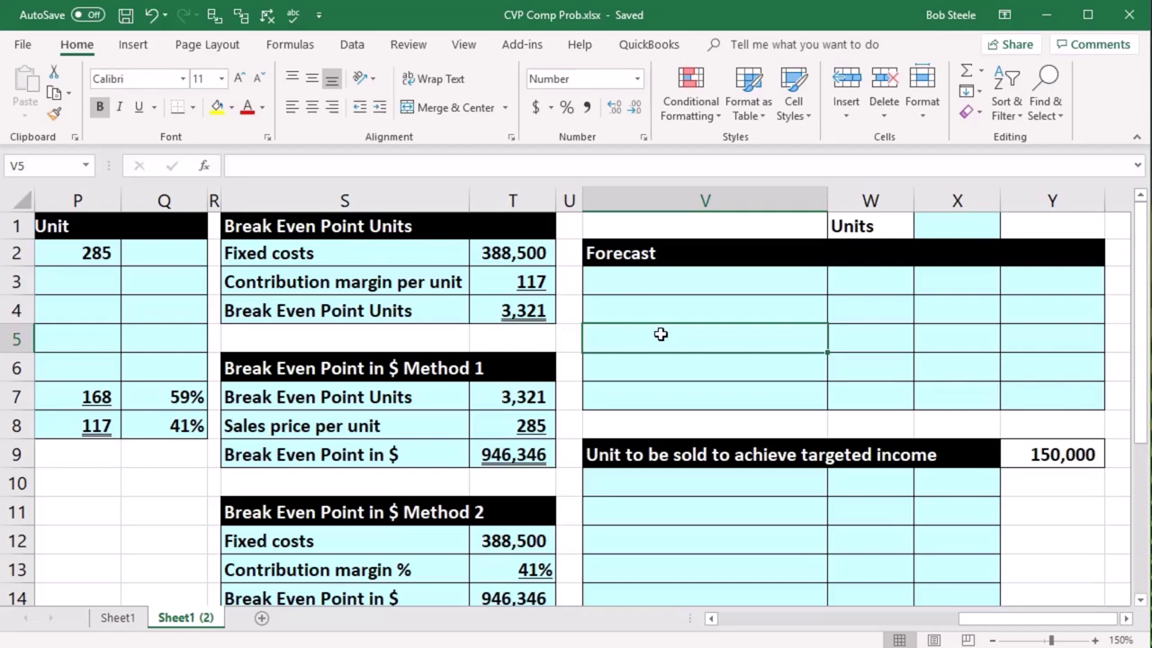
click(726, 302)
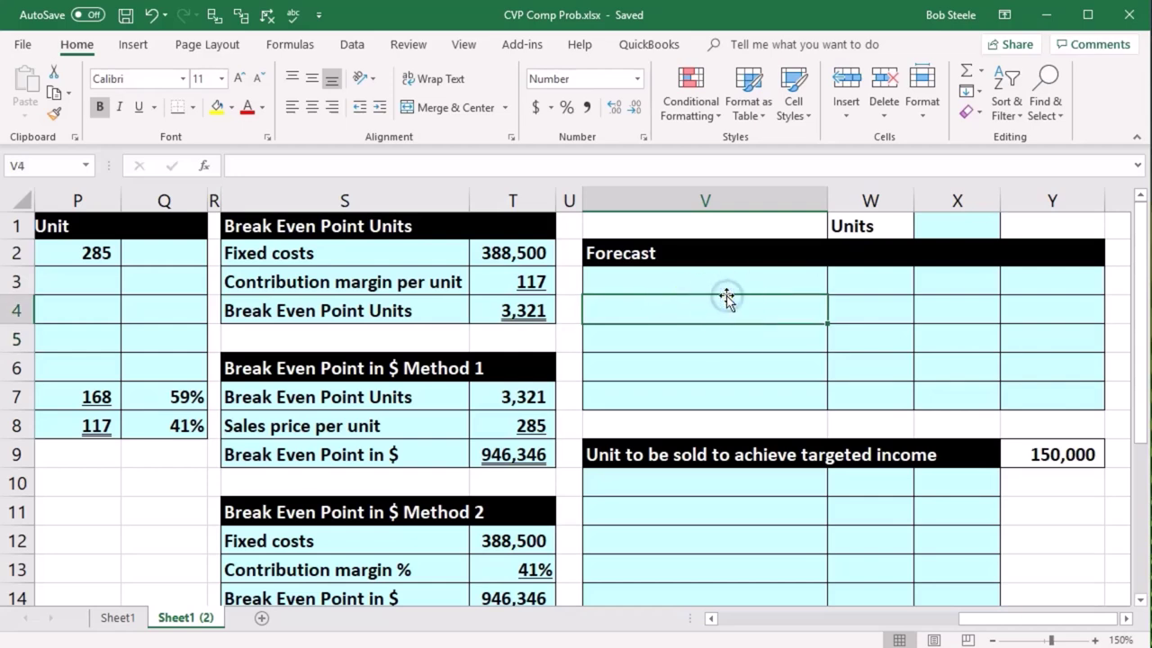
key(Right)
key(Right)
key(Right)
key(Right)
key(Right)
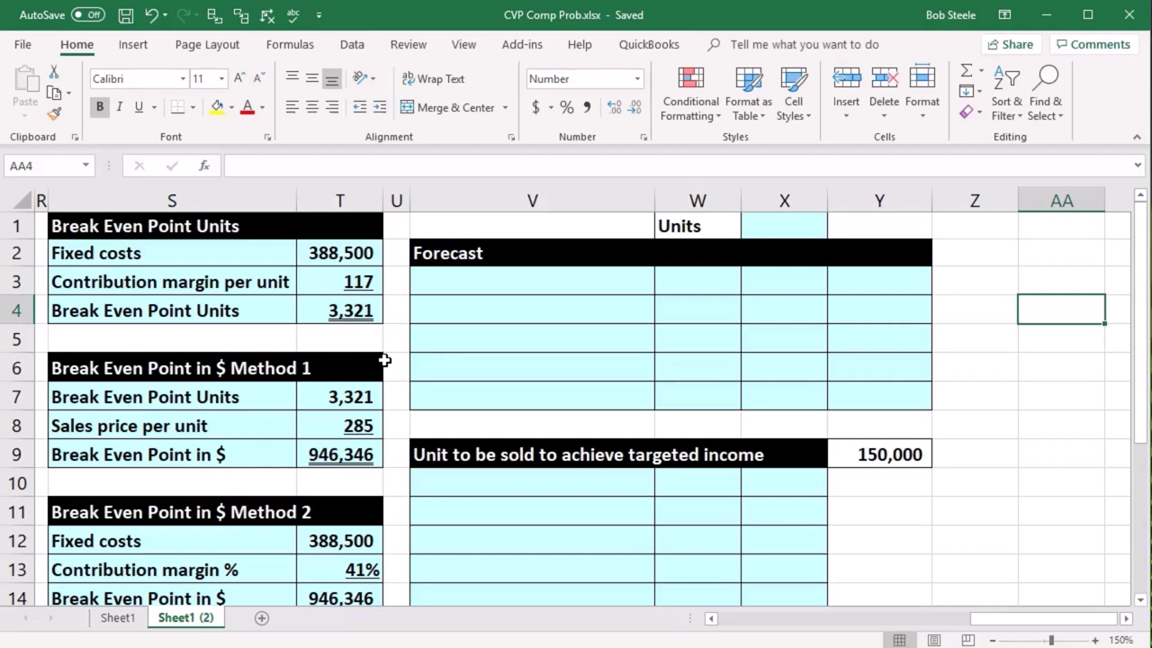
Step: Enter the label "Revenue" in V3 as the first line of the Forecast table
click(522, 358)
click(496, 286)
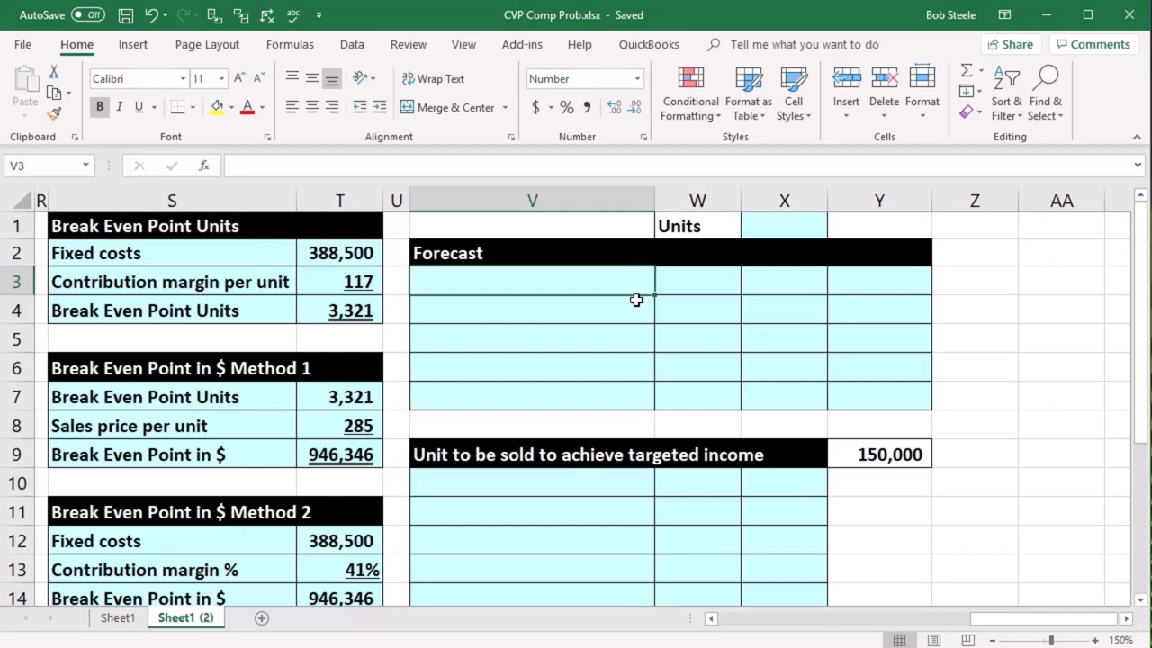
text(Revenue)
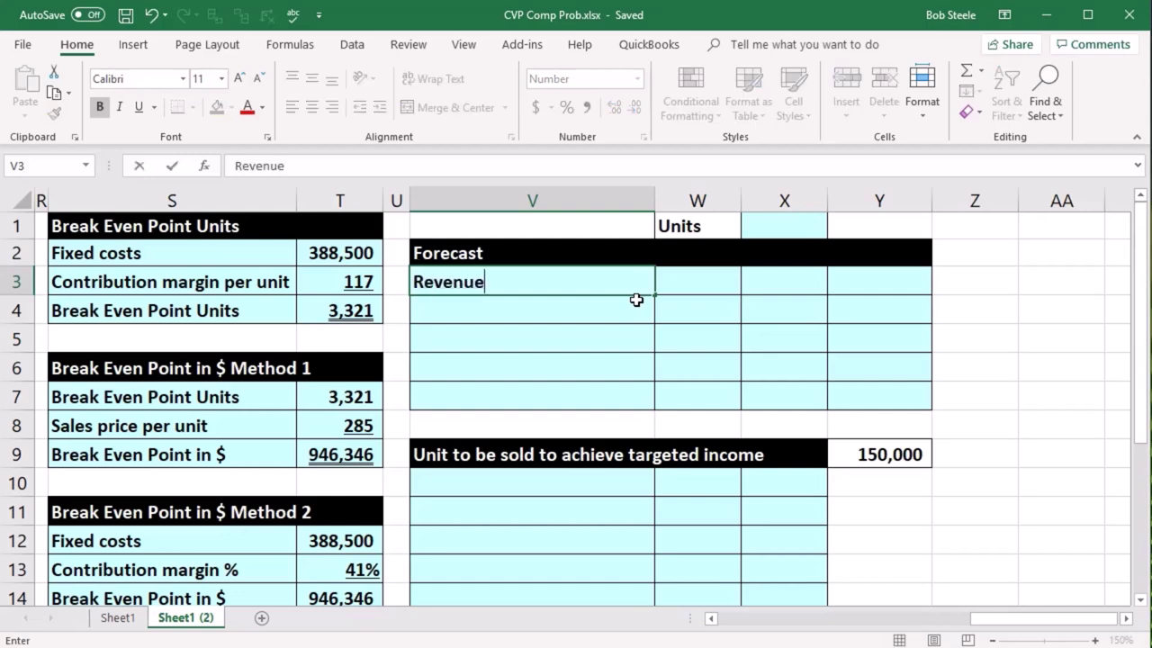
key(Tab)
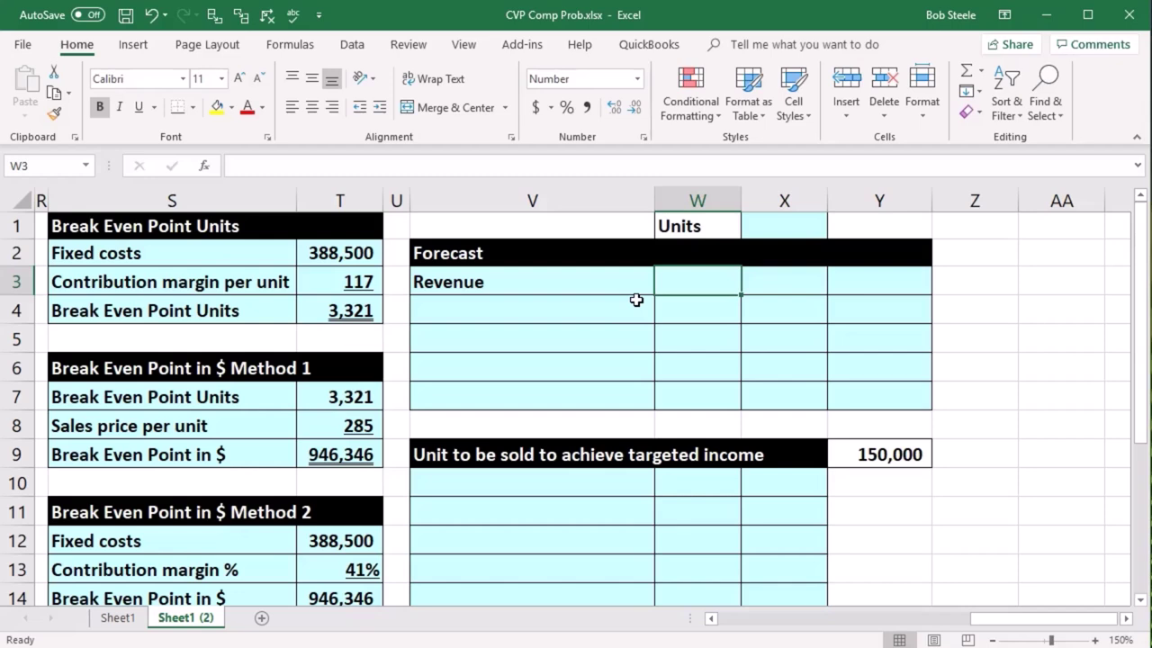
Step: Link the forecast revenue in W3 to the per-unit revenue in P2
text(=)
key(Left)
key(Left)
key(Left)
key(Left)
key(Left)
key(Left)
key(Left)
key(Left)
key(Right)
key(Up)
key(Return)
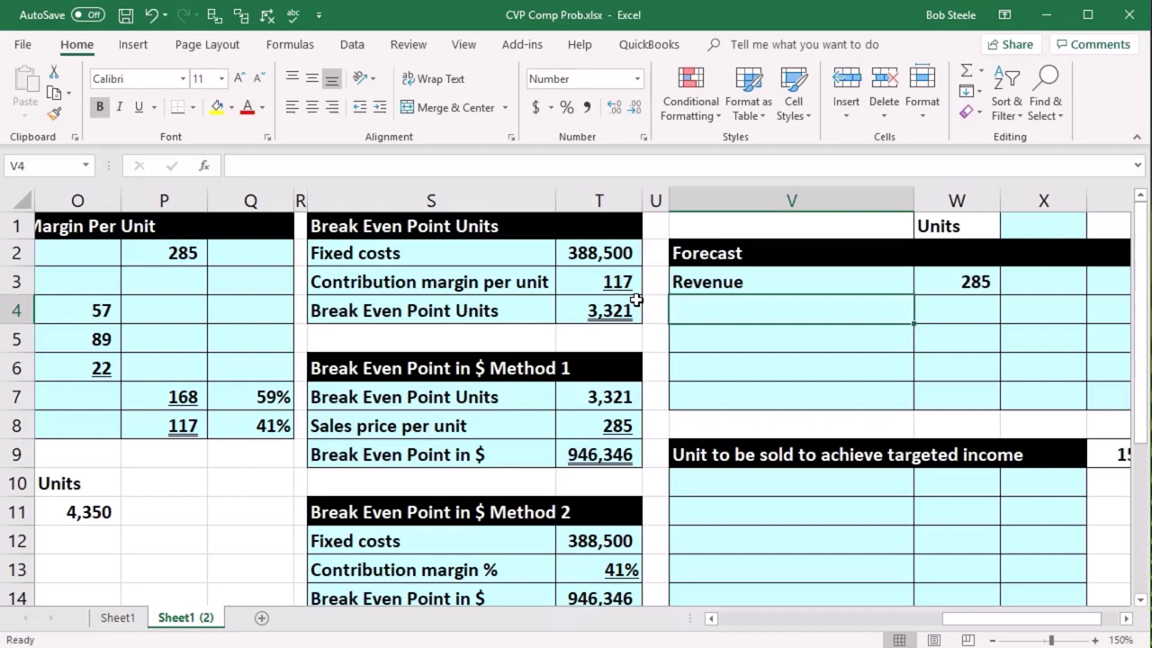
Step: Link V4 in the Forecast table to the "Total variable costs per unit" label in N7
scroll(636, 300, right, 1)
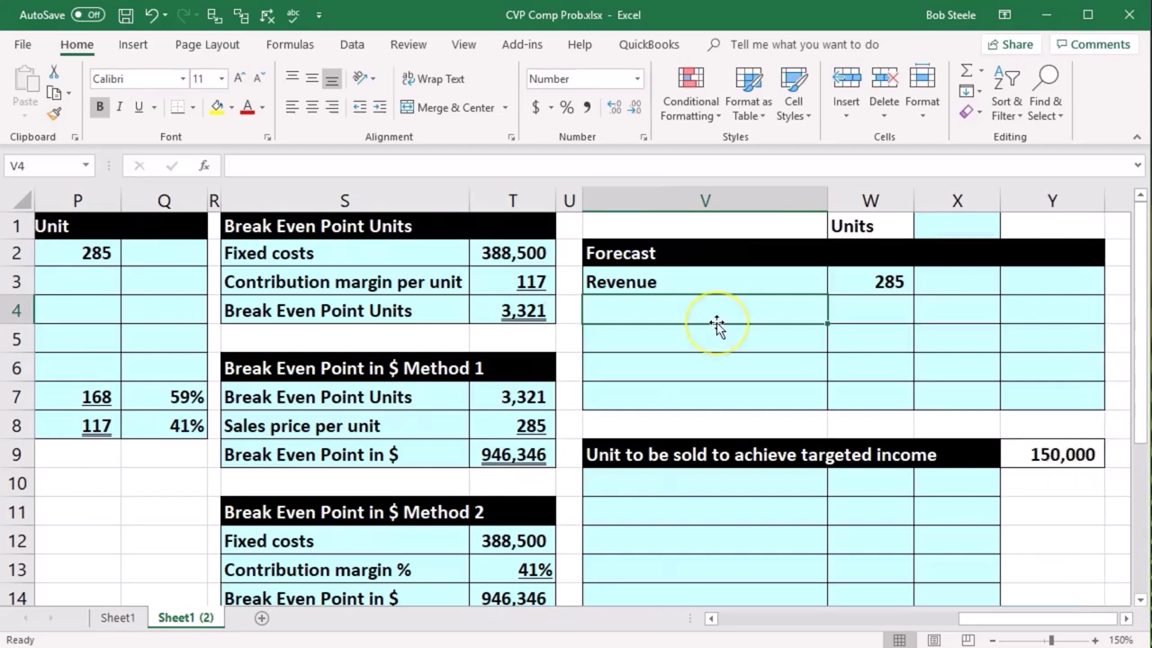
text(=)
key(Left)
key(Left)
key(Left)
key(Left)
key(Left)
key(Left)
key(Left)
key(Left)
key(Left)
key(Down)
key(Down)
key(Down)
key(Right)
key(Return)
Step: Link W4 in the Forecast table to the total variable costs per unit in P7
key(Right)
key(Right)
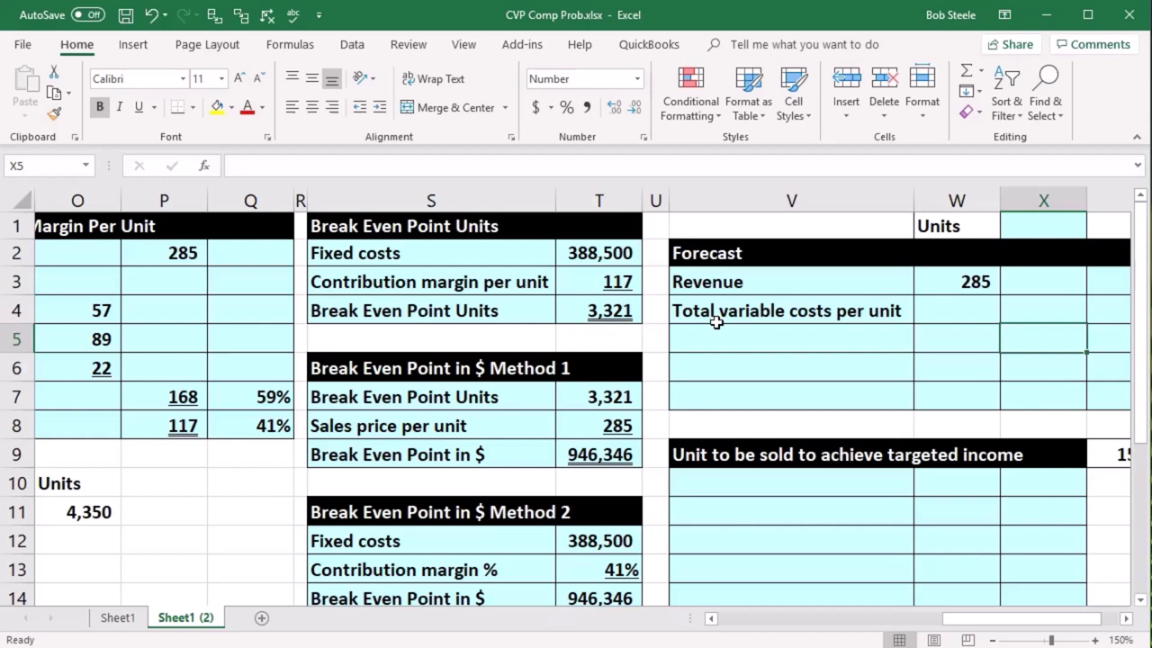
key(Up)
key(Left)
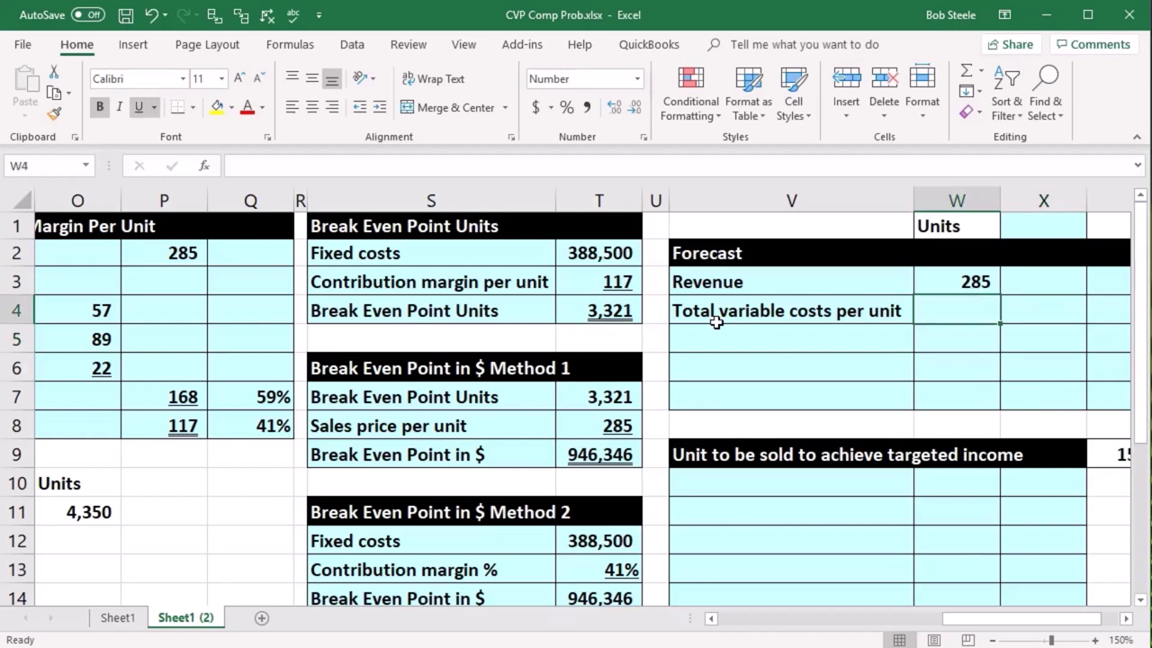
text(=)
key(Left)
key(Left)
key(Left)
key(Left)
key(Left)
key(Left)
key(Left)
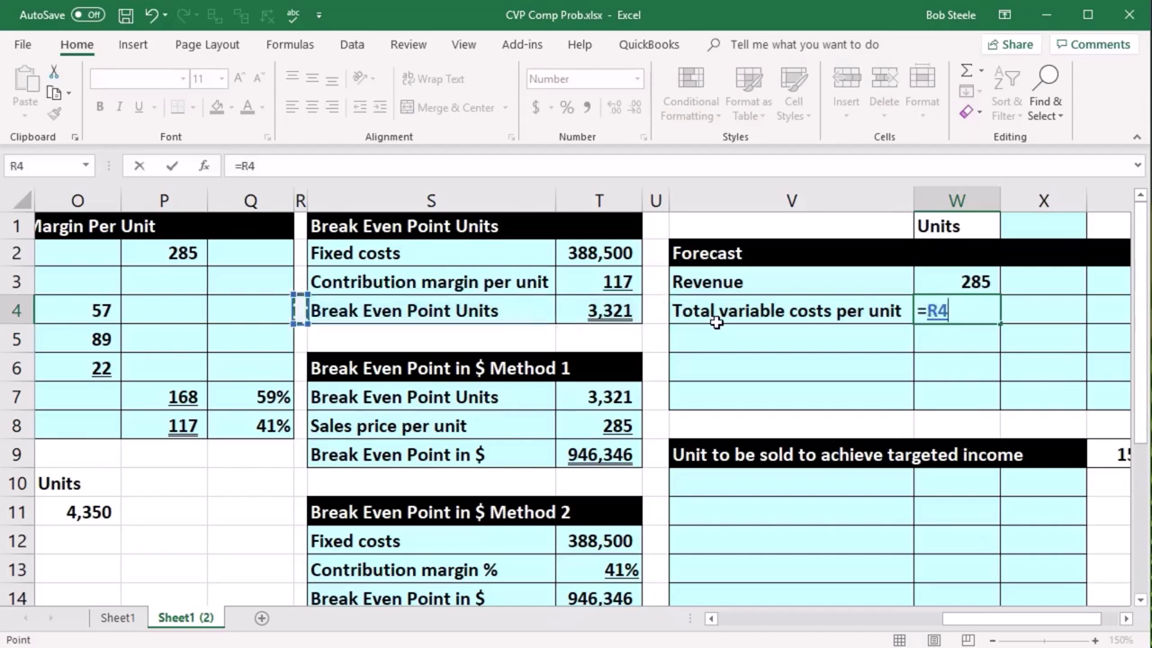
key(Down)
key(Down)
key(Down)
key(Left)
key(Left)
key(Right)
key(Right)
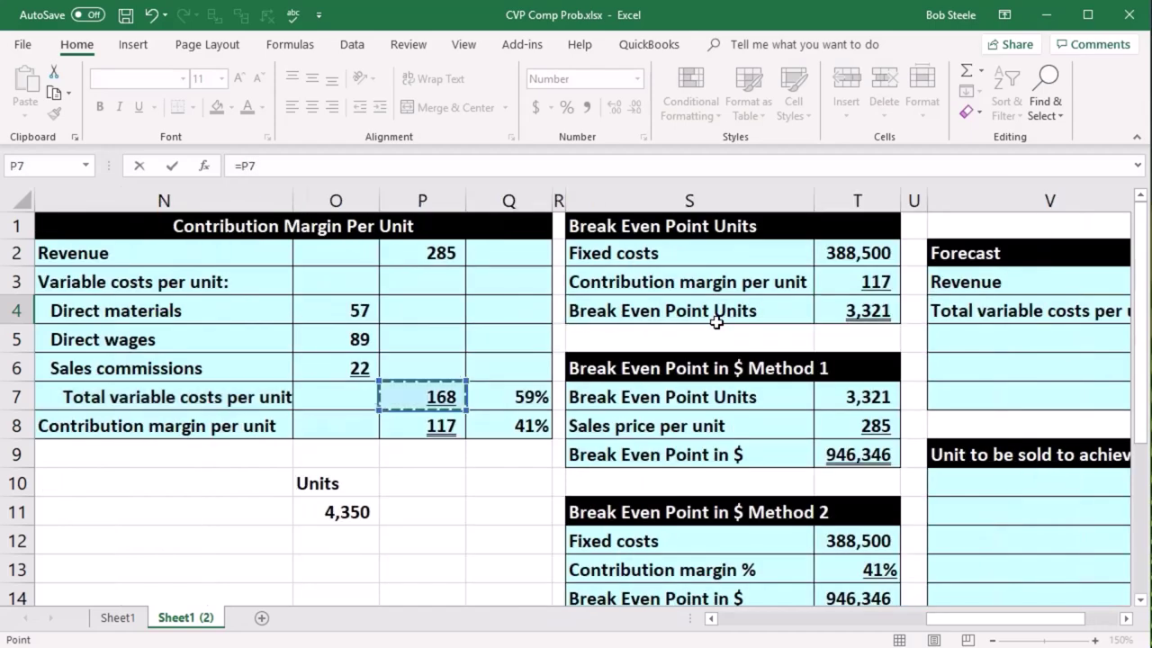
key(Return)
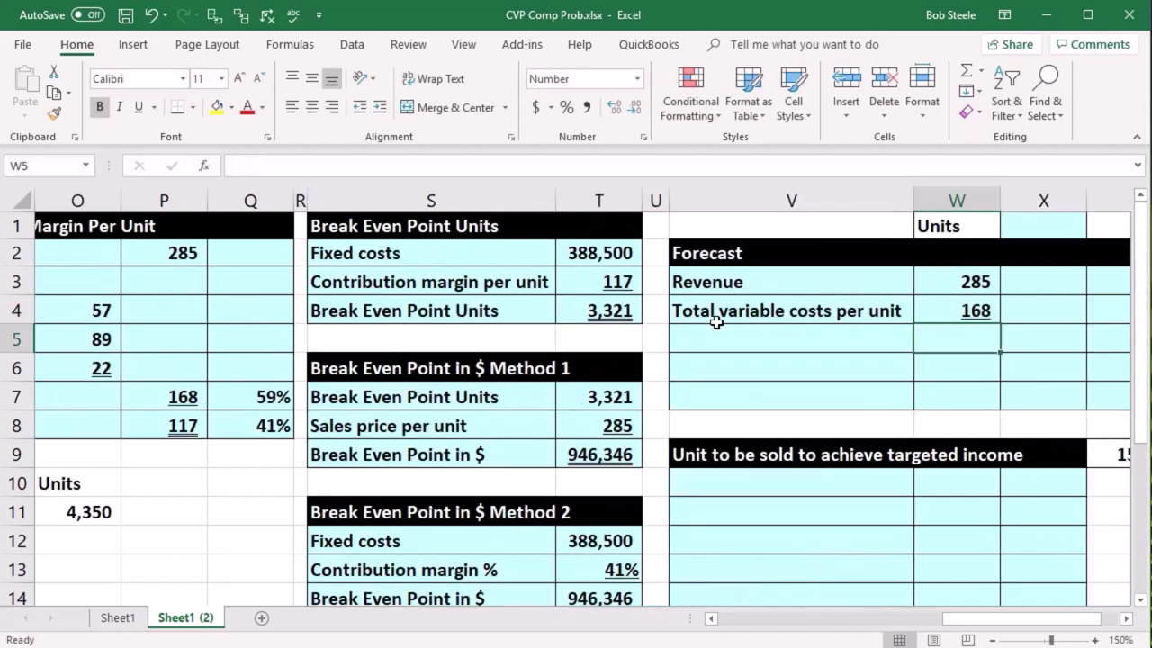
Step: Link V5 in the Forecast table to the "Contribution margin per unit" label in N8, and select W5 beside it
key(Right)
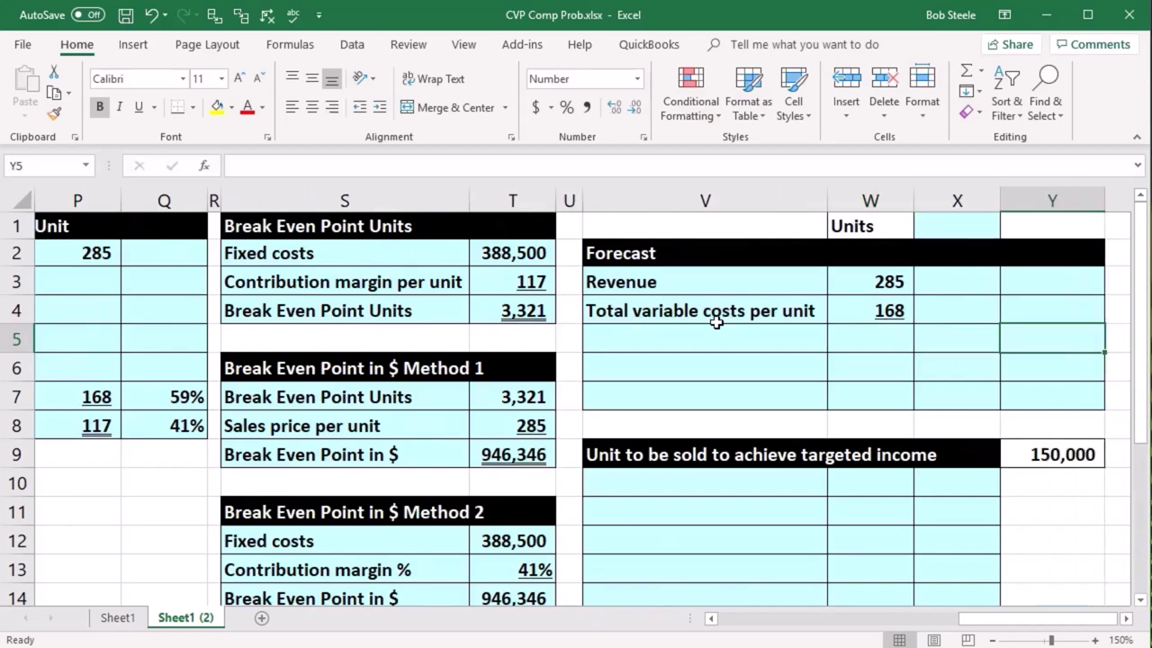
key(Left)
key(Left)
text(=)
key(Left)
key(Left)
key(Left)
key(Left)
key(Left)
key(Down)
key(Down)
key(Down)
key(Return)
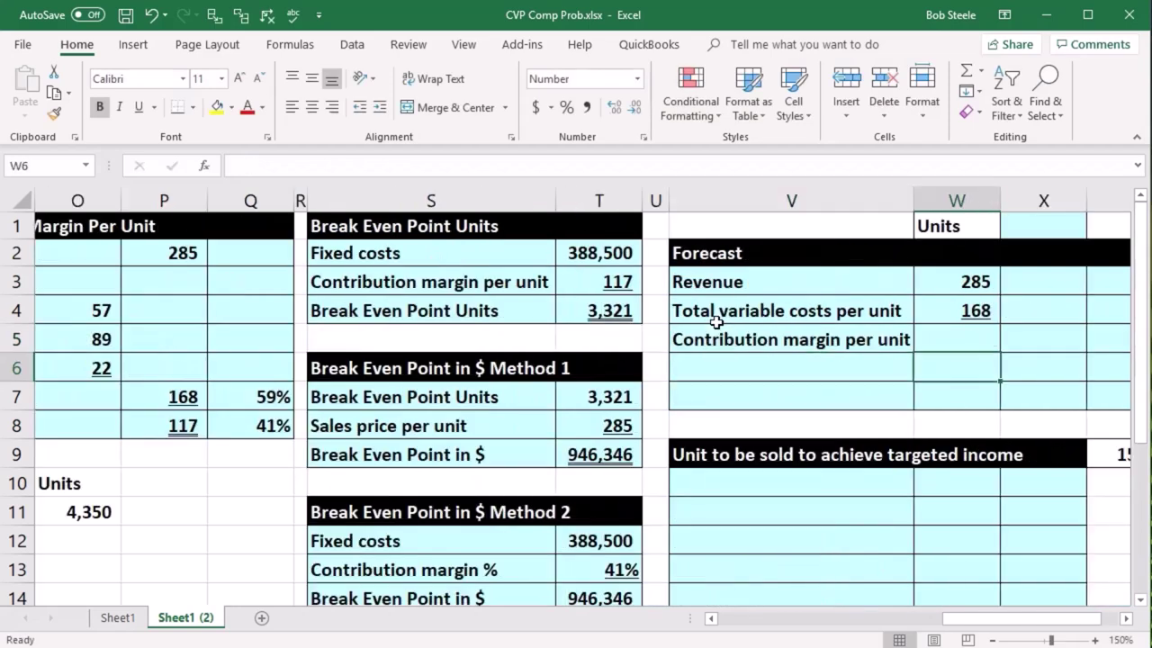
key(Right)
key(Right)
key(Right)
key(Right)
key(Left)
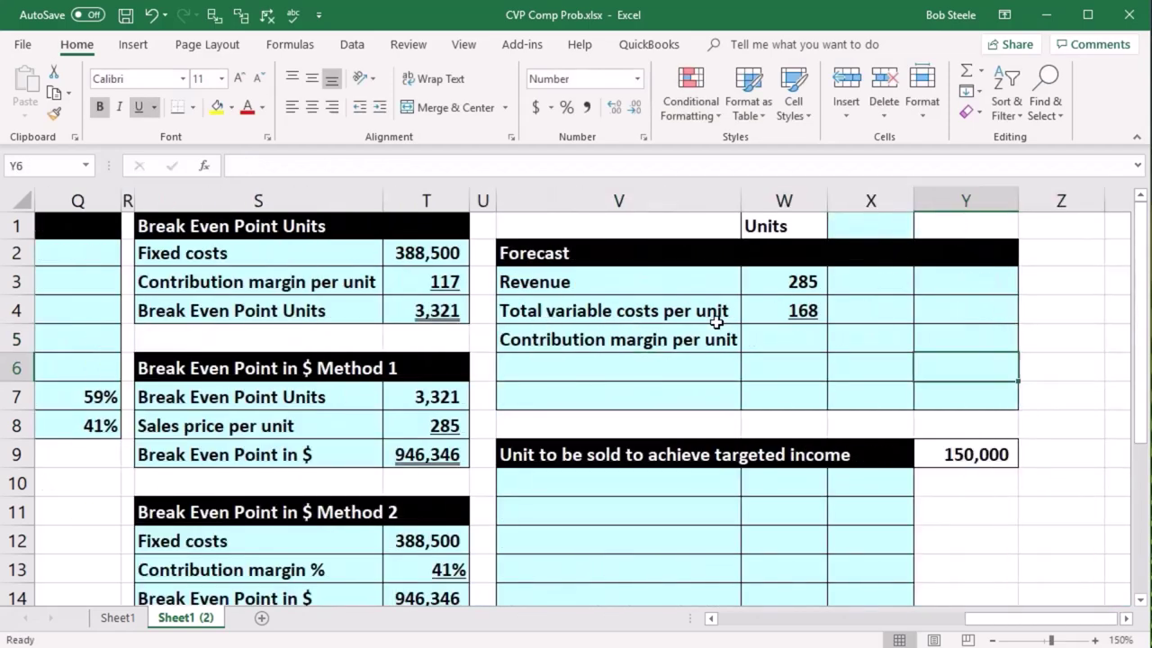
key(Left)
key(Left)
key(Up)
text(=)
key(Up)
key(Escape)
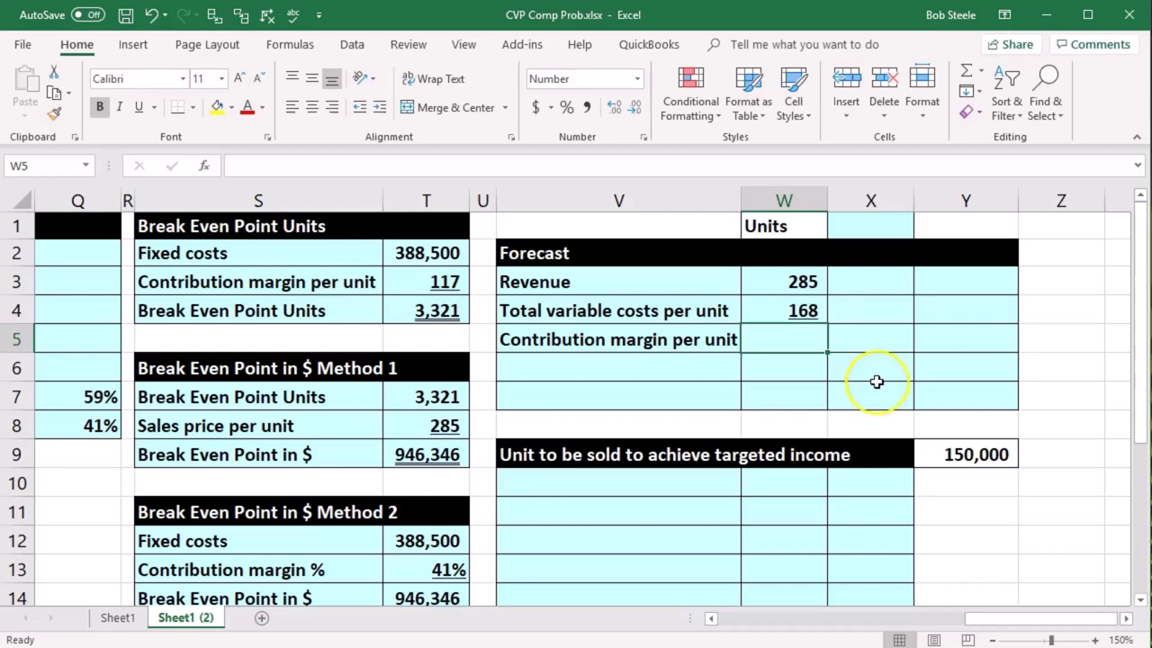
Step: Calculate the forecast contribution margin per unit in W5 as revenue minus variable costs with =W3-W4
text(=)
key(Up)
key(Up)
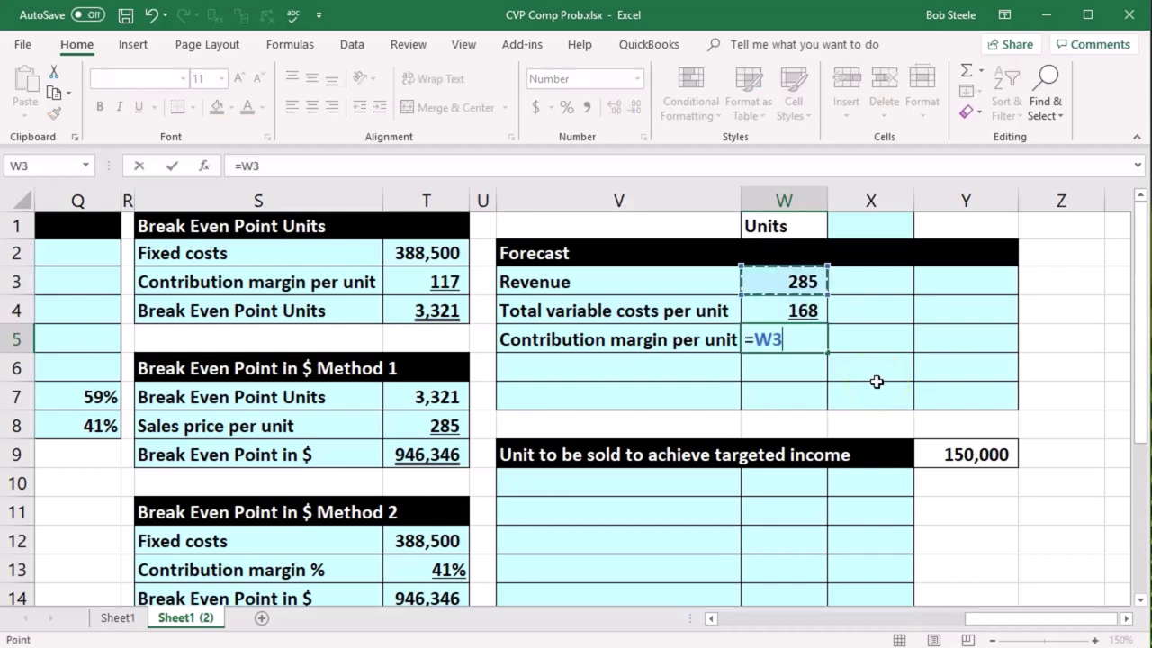
text(-)
click(805, 306)
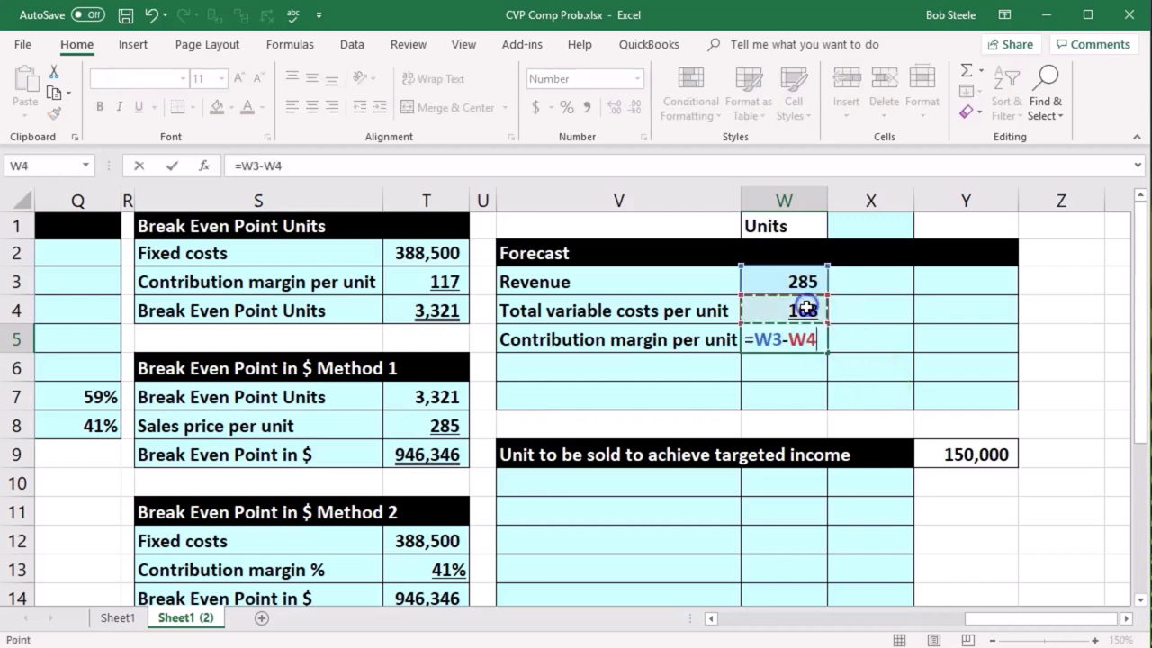
key(Return)
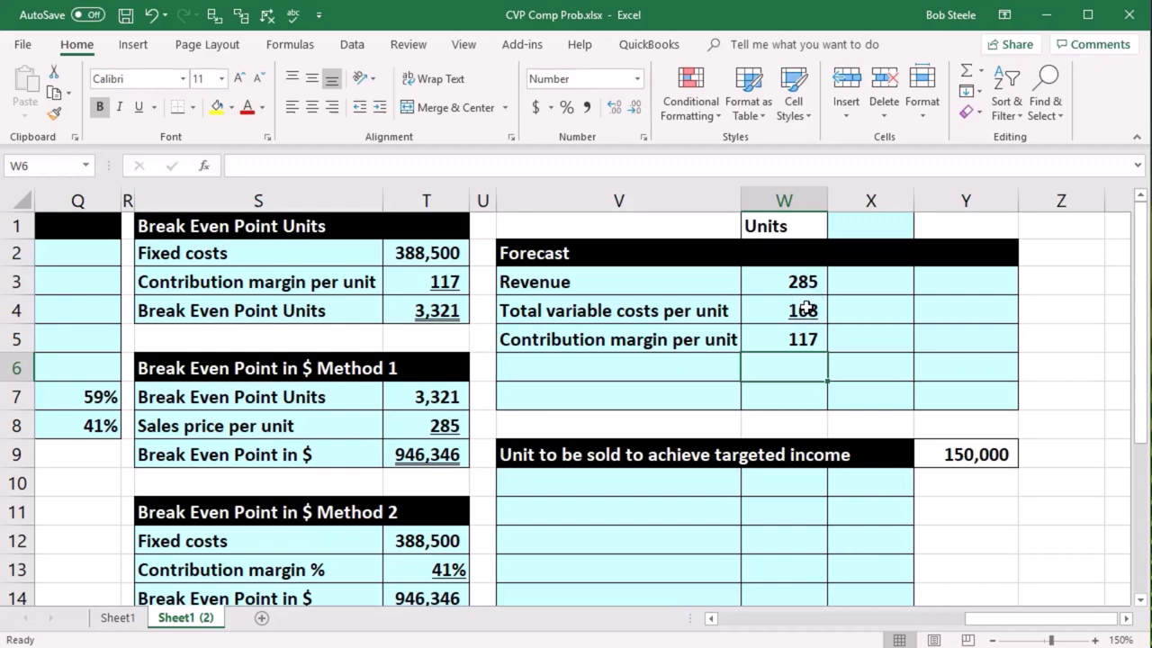
Step: Link the forecast Units cell X1 to the Break Even Point Units result in T4
click(867, 230)
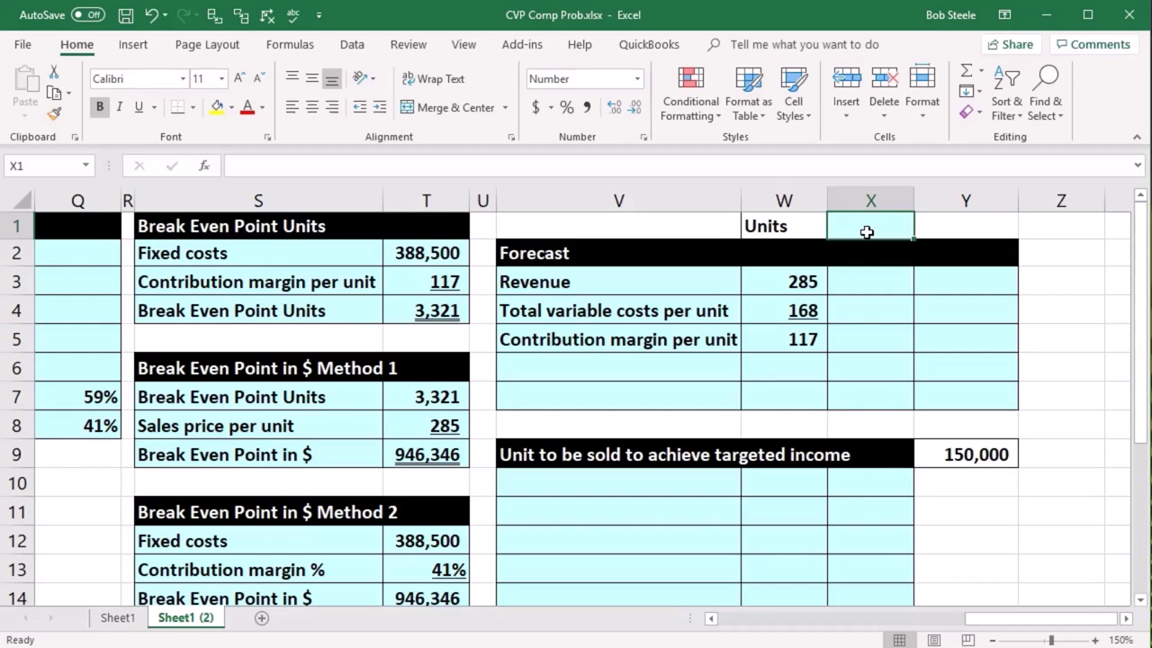
text(=)
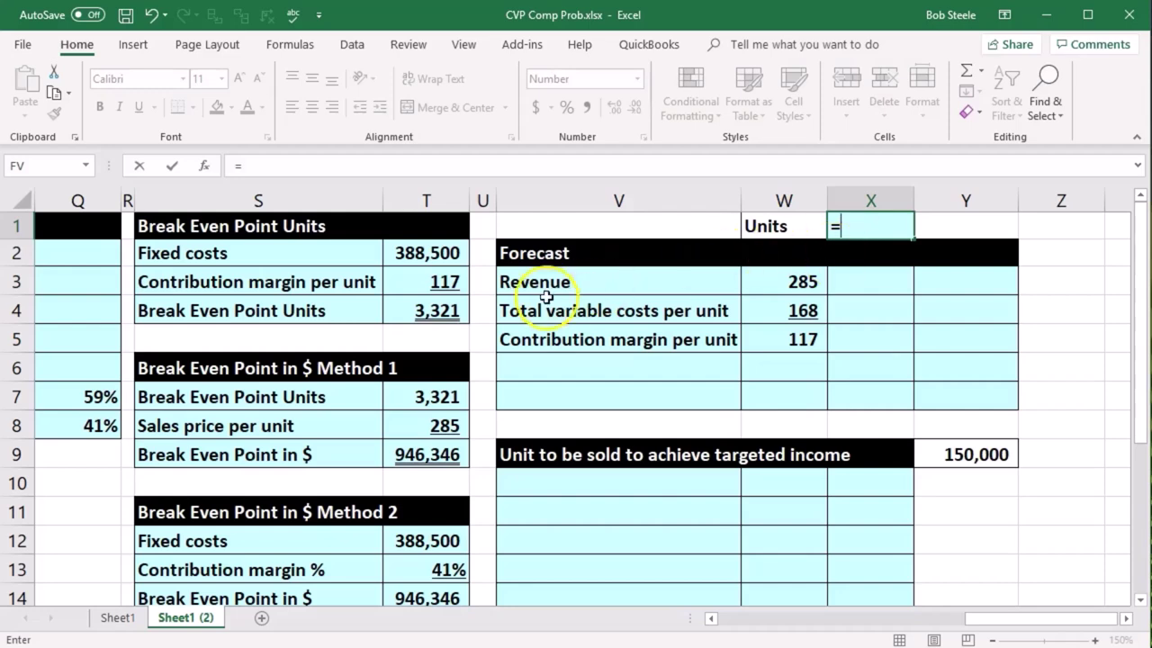
click(455, 308)
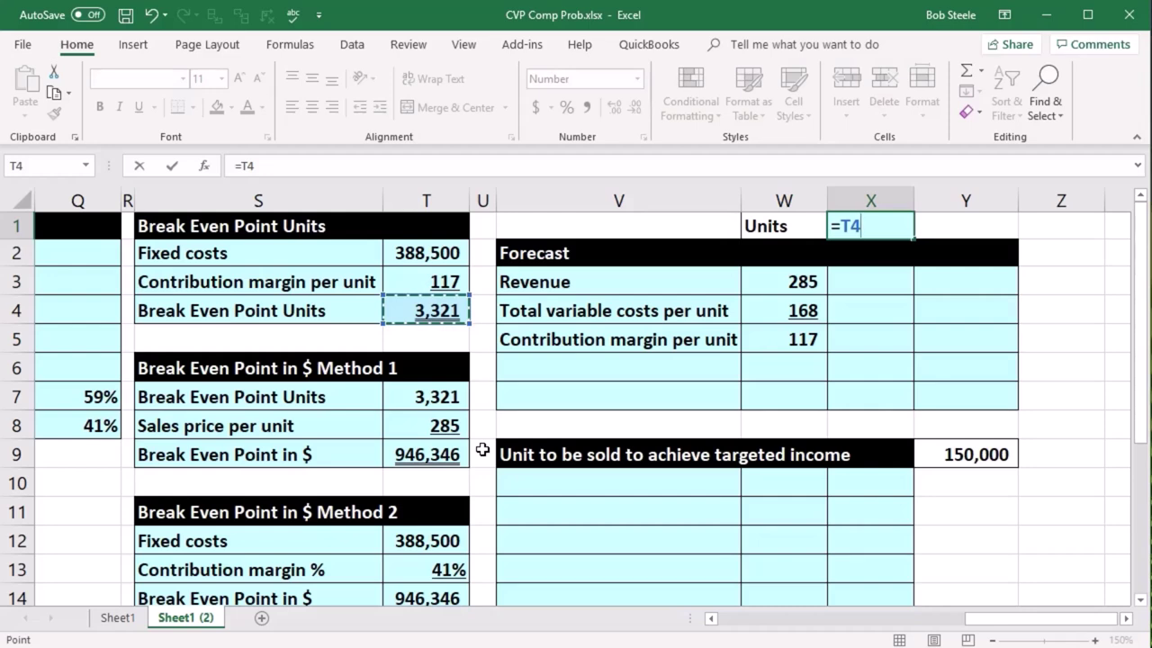
key(Return)
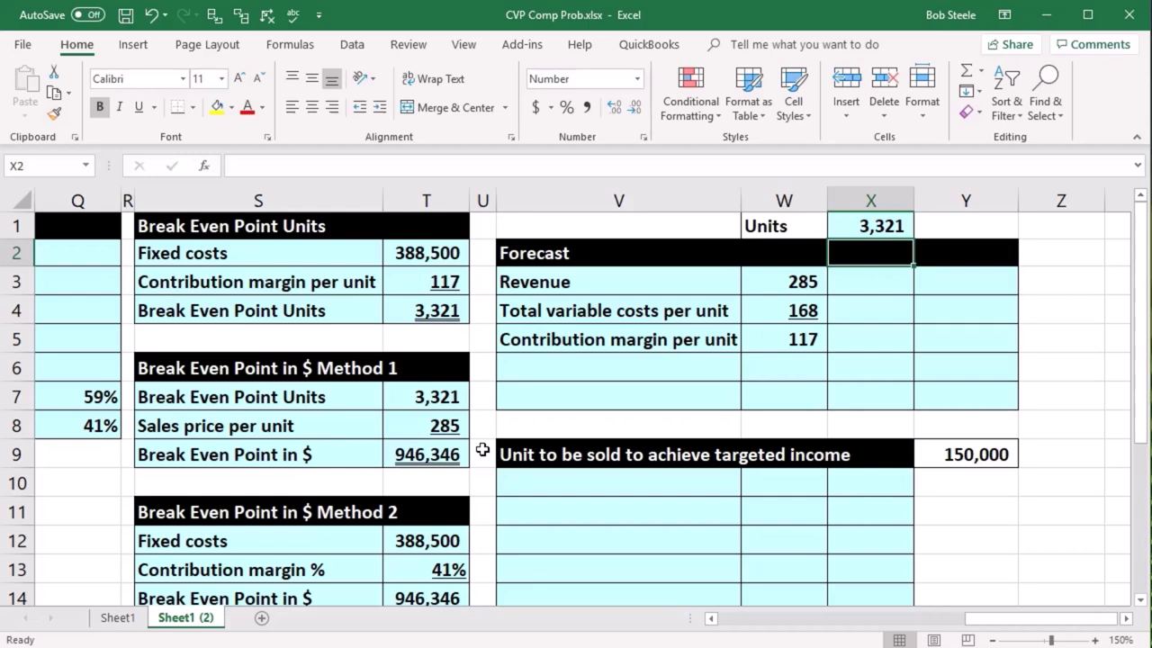
Step: Link X3 on the Revenue line to the forecast units in X1, and select Y3 beside it
key(Down)
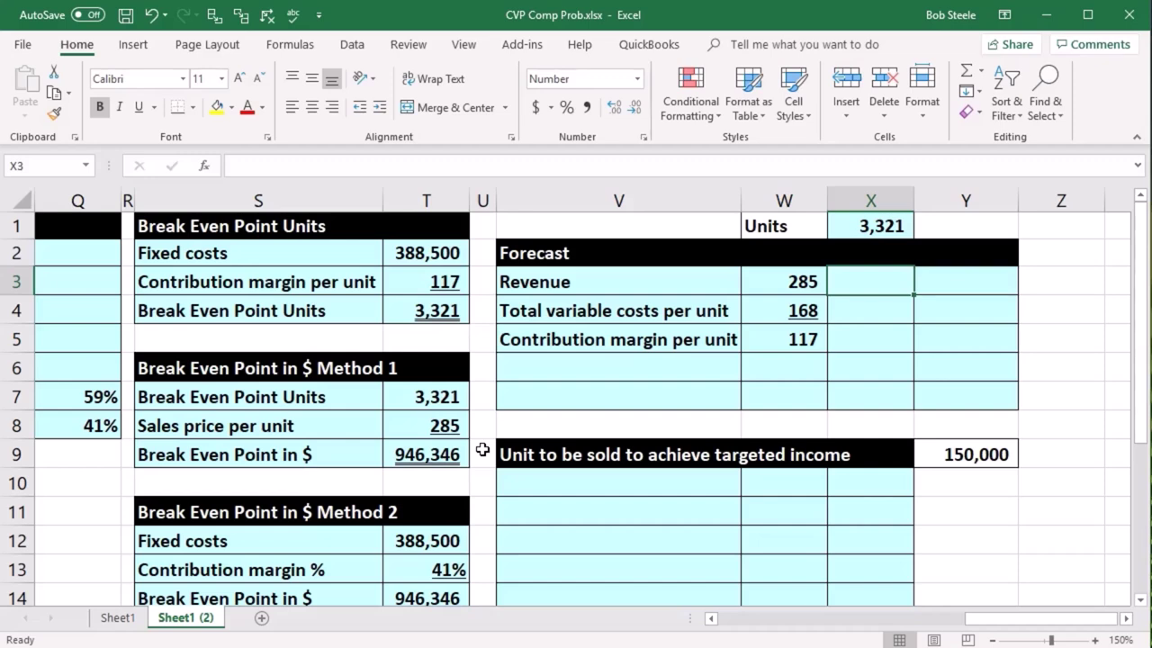
text(=)
key(Up)
key(Up)
key(Return)
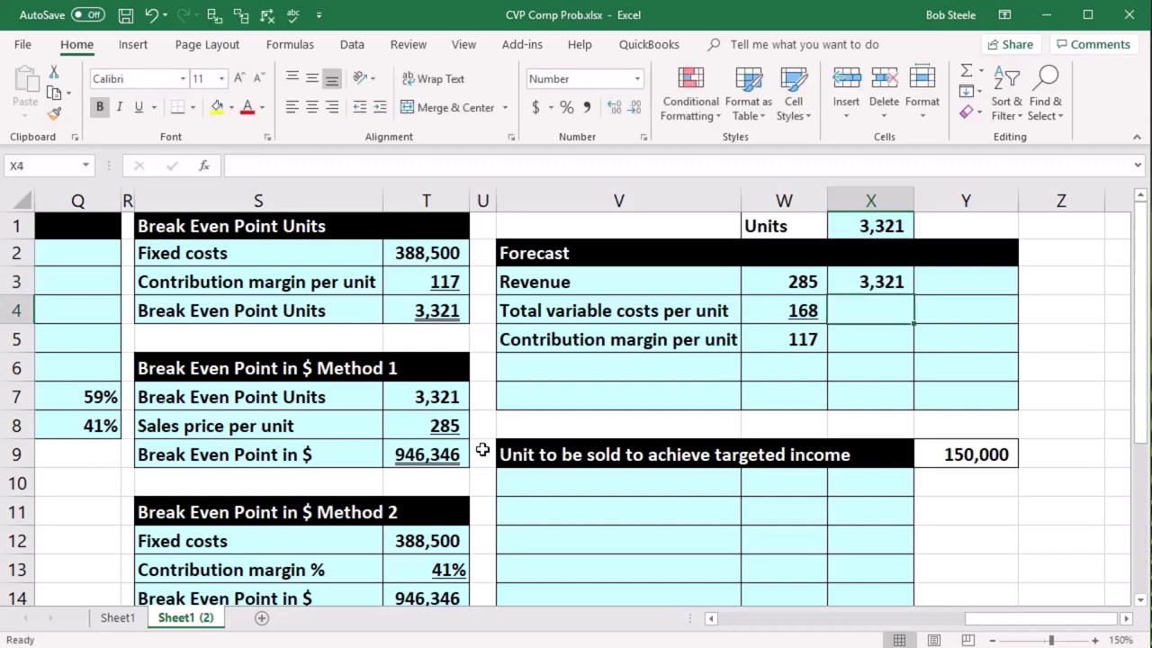
key(Up)
key(Right)
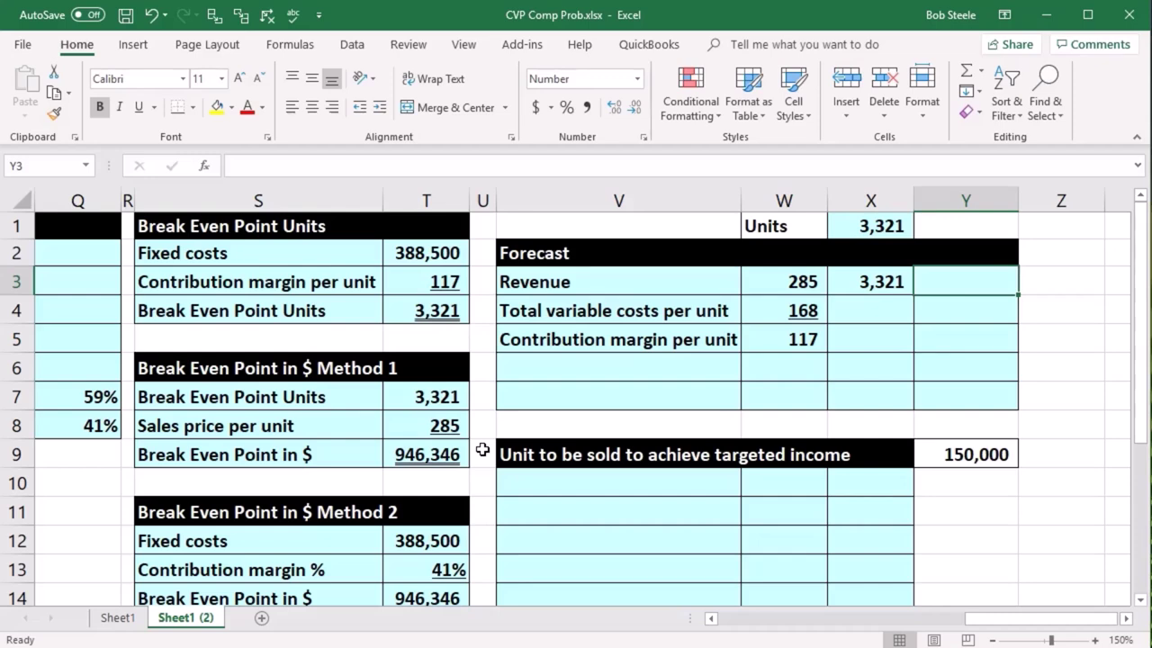
Step: Calculate total forecast revenue in Y3 as per-unit revenue times units with =W3*X3
text(=)
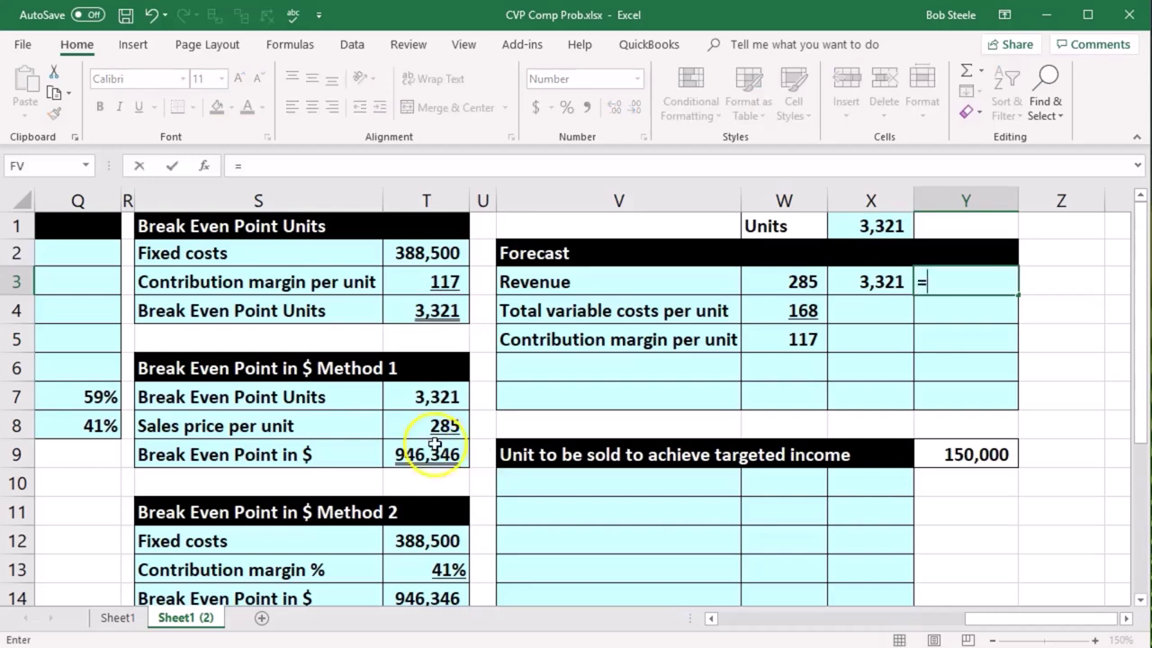
click(814, 283)
text(*)
click(862, 286)
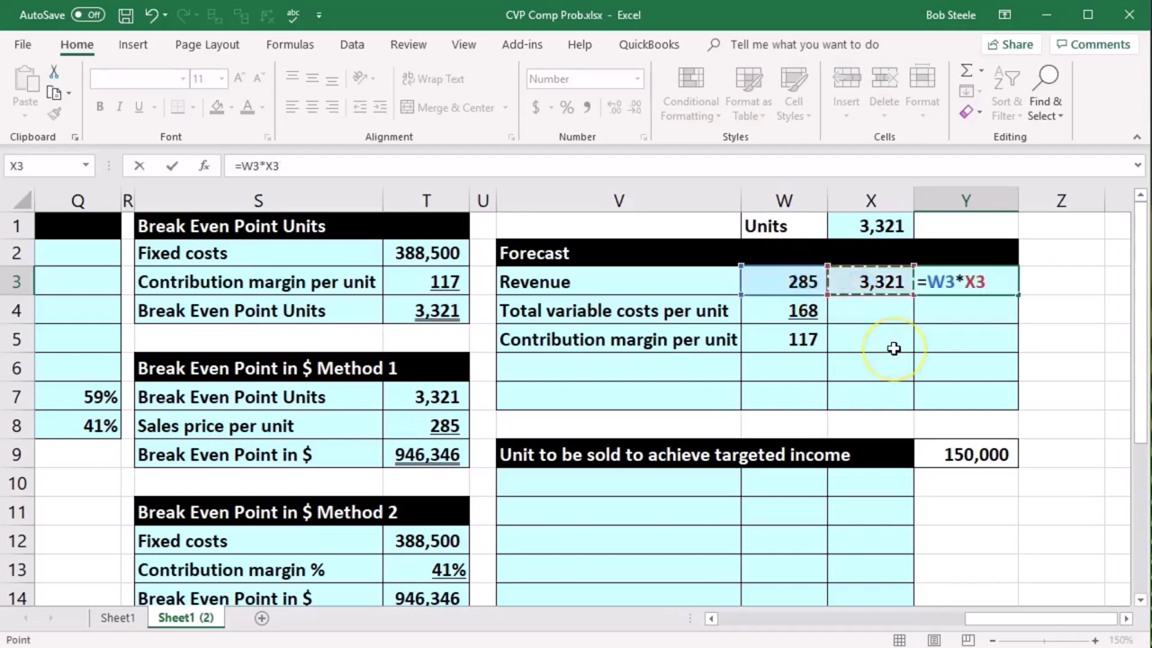
key(Return)
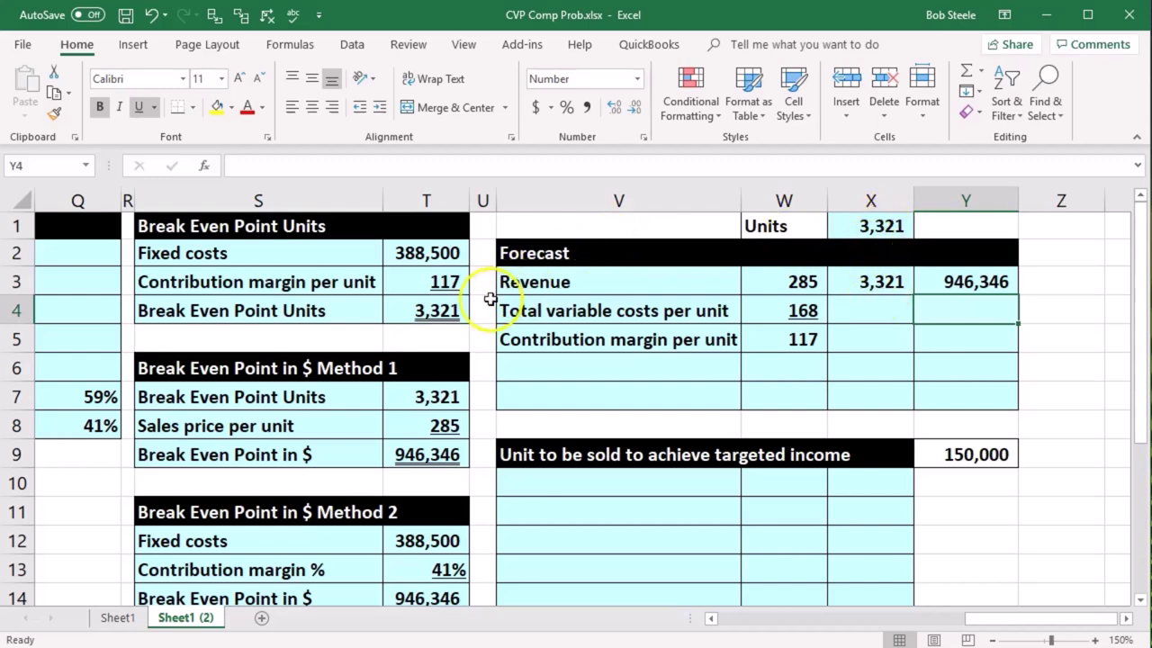
Step: Link X4 on the Total variable costs line to the forecast units in X1
click(874, 306)
text(=)
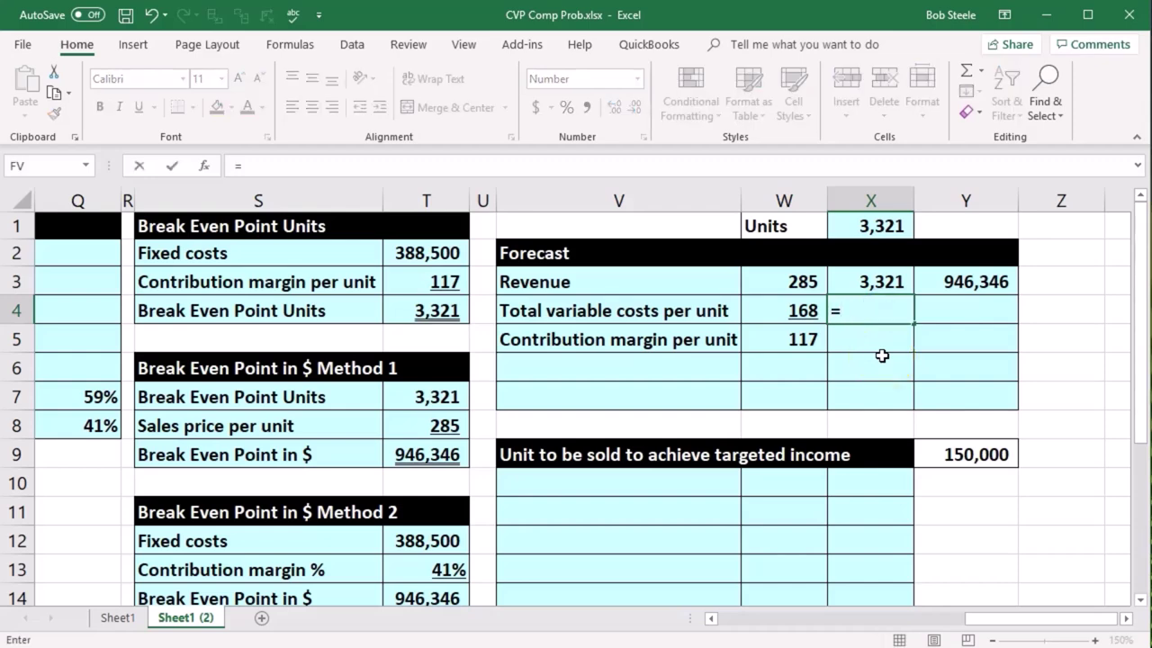
click(889, 228)
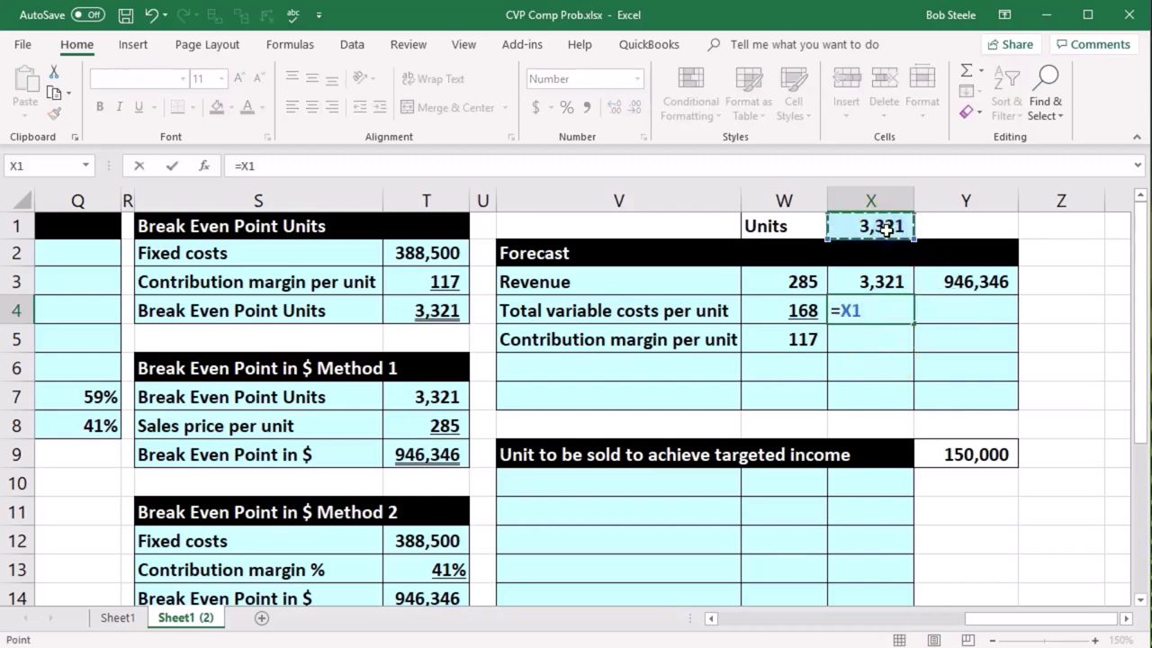
key(Return)
Step: Calculate total variable costs in Y4 as cost per unit times units with =W4*X4, and reselect the cell to review its formula
click(993, 320)
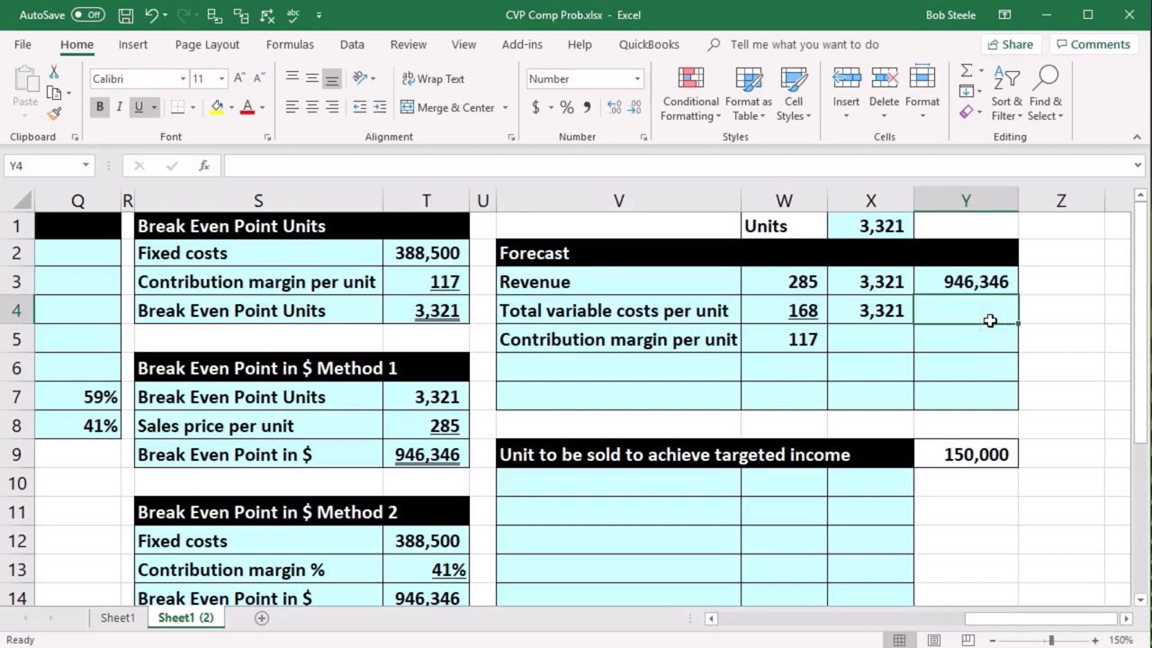
text(=)
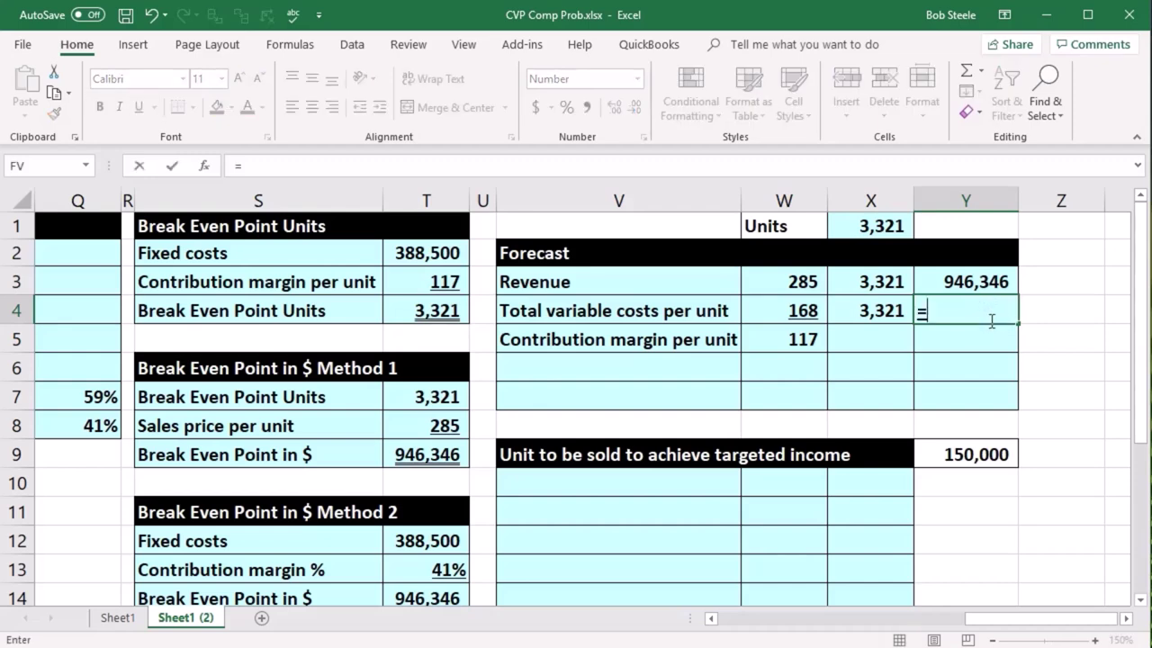
click(800, 309)
text(*)
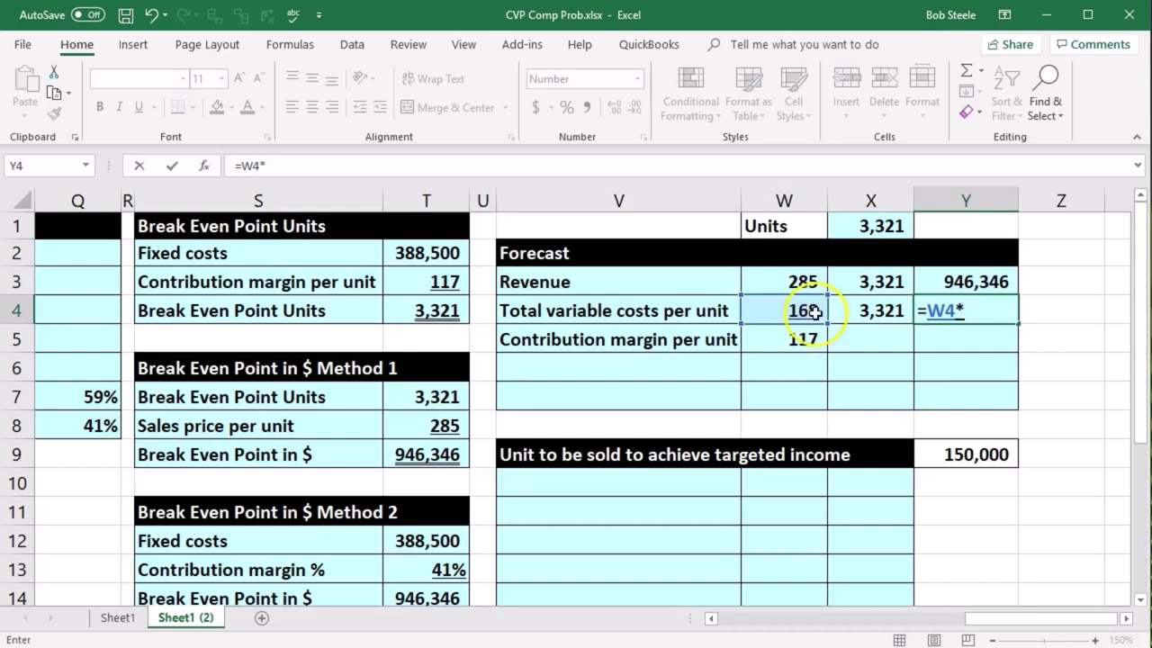
click(889, 310)
key(Return)
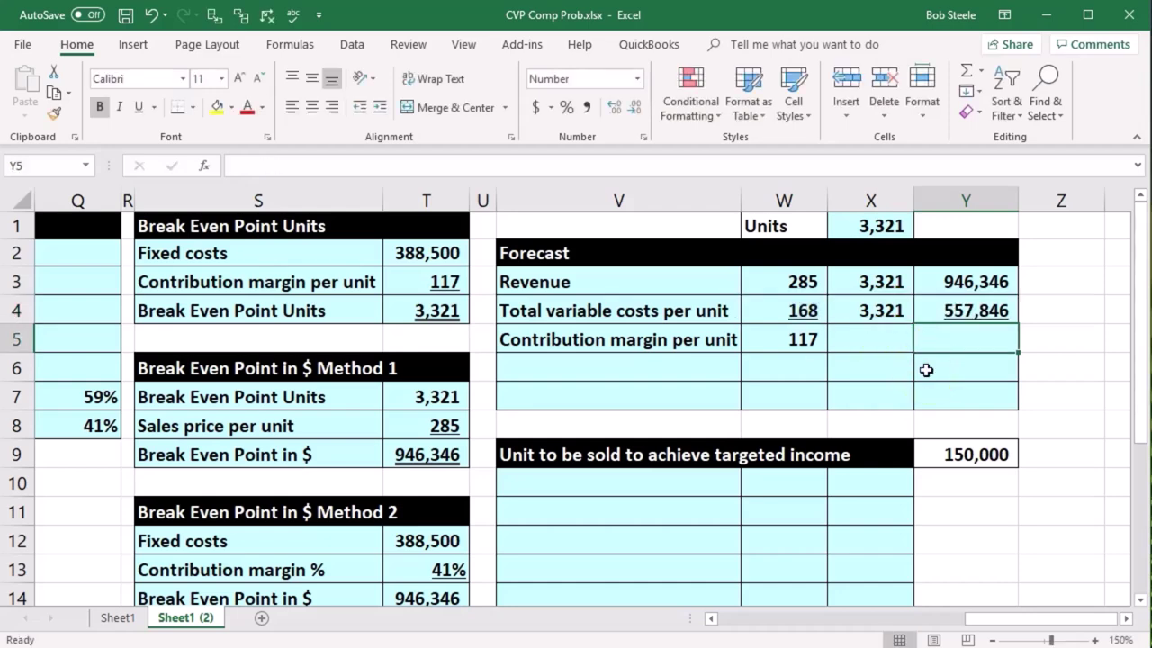
click(983, 306)
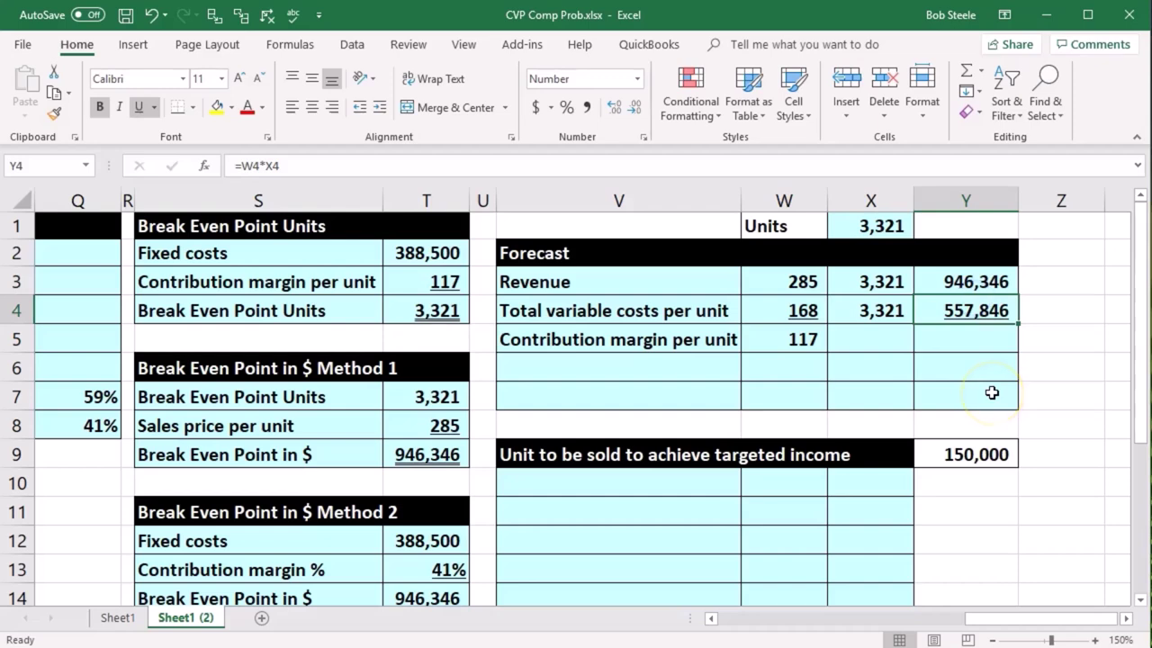
Step: Link X5 on the Contribution margin line to the forecast units in X1, and select Y5 beside it
click(882, 342)
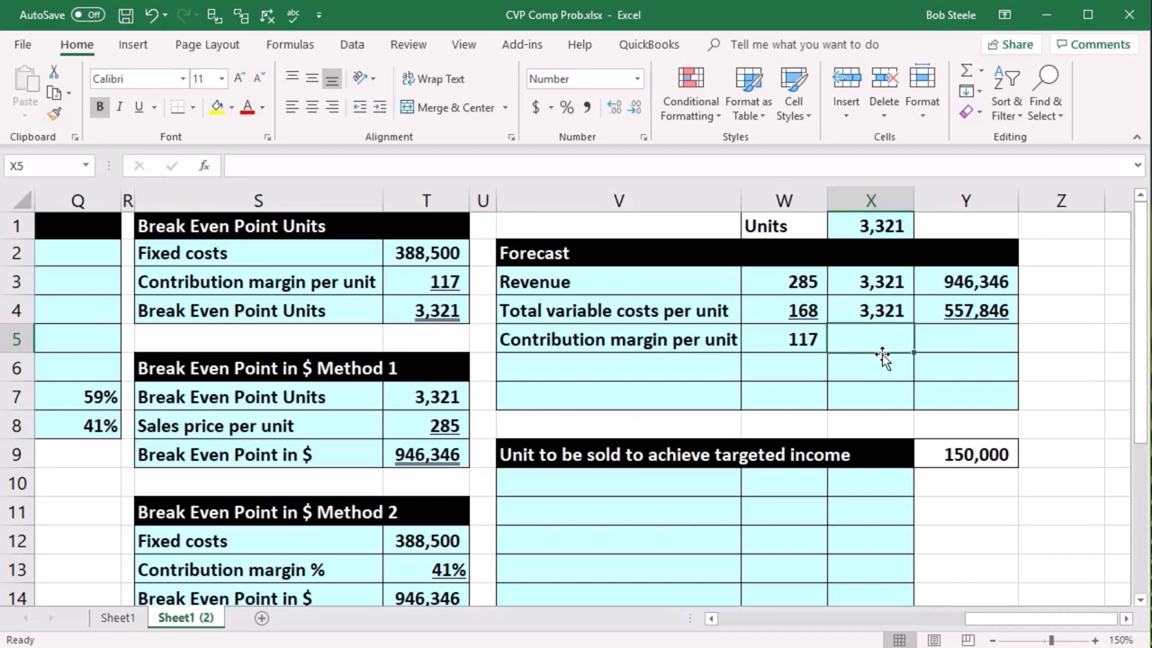
text(=)
click(880, 226)
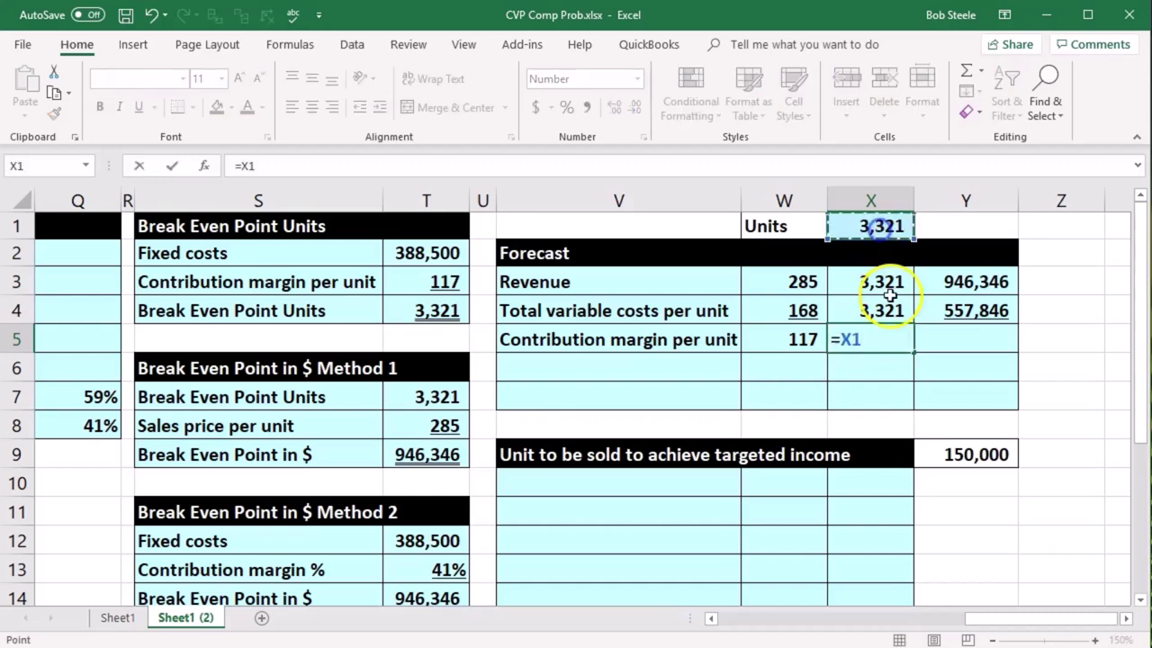
key(Tab)
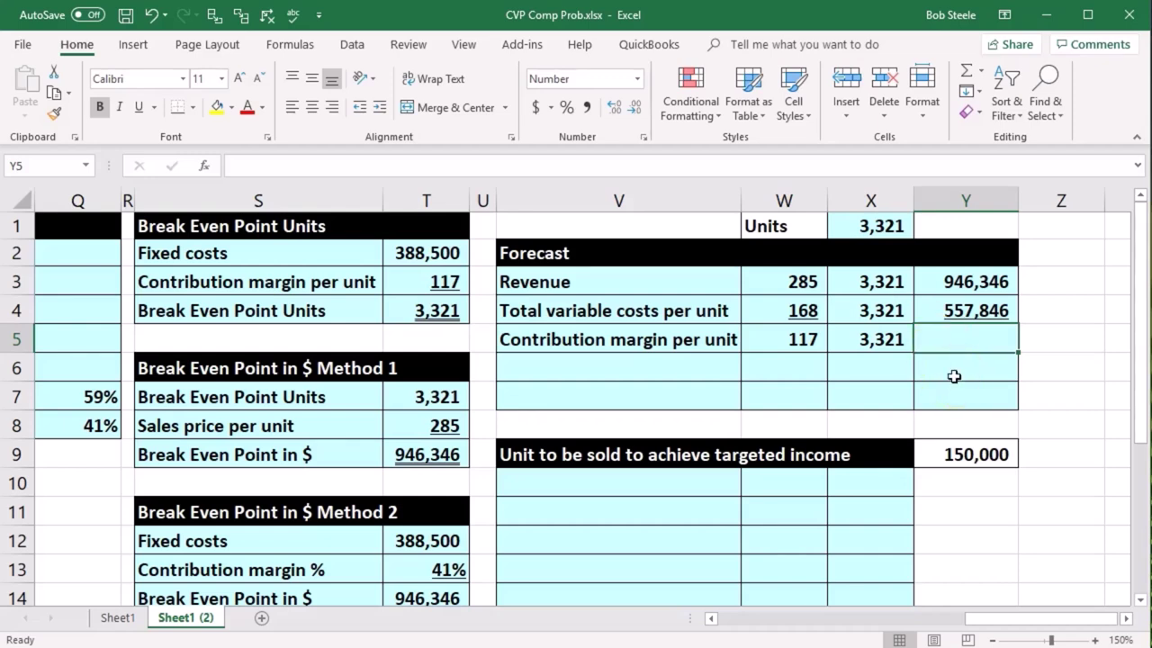
Step: Calculate the total contribution margin in Y5 as revenue minus variable costs with =Y3-Y4
text(=)
key(Up)
key(Up)
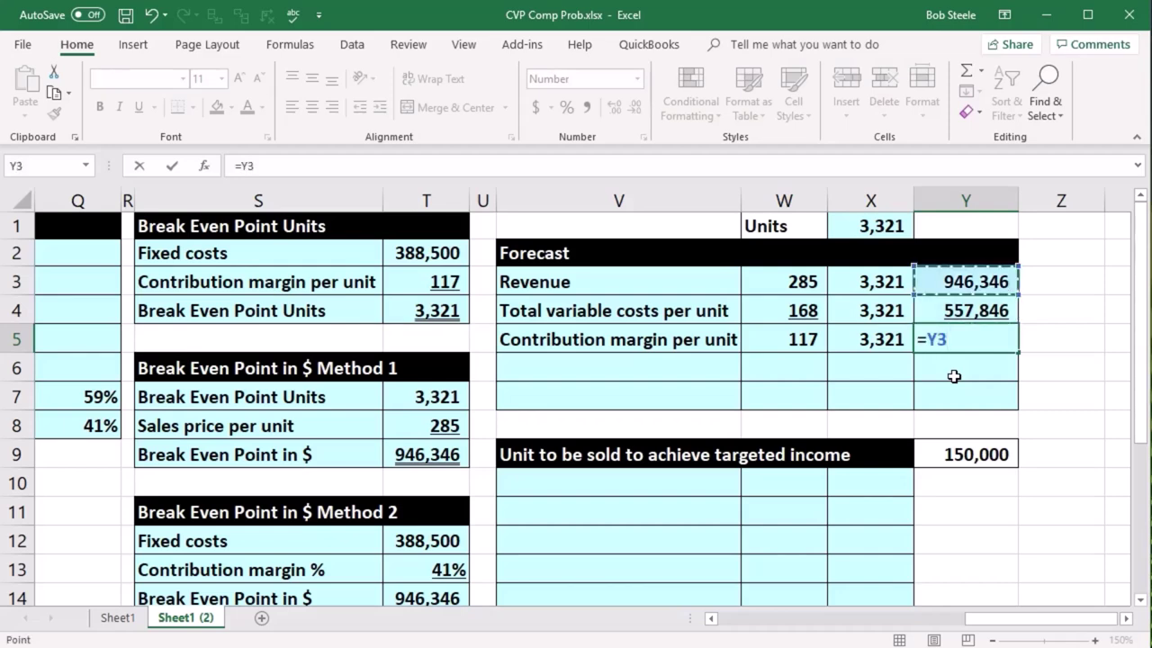
text(-)
key(Up)
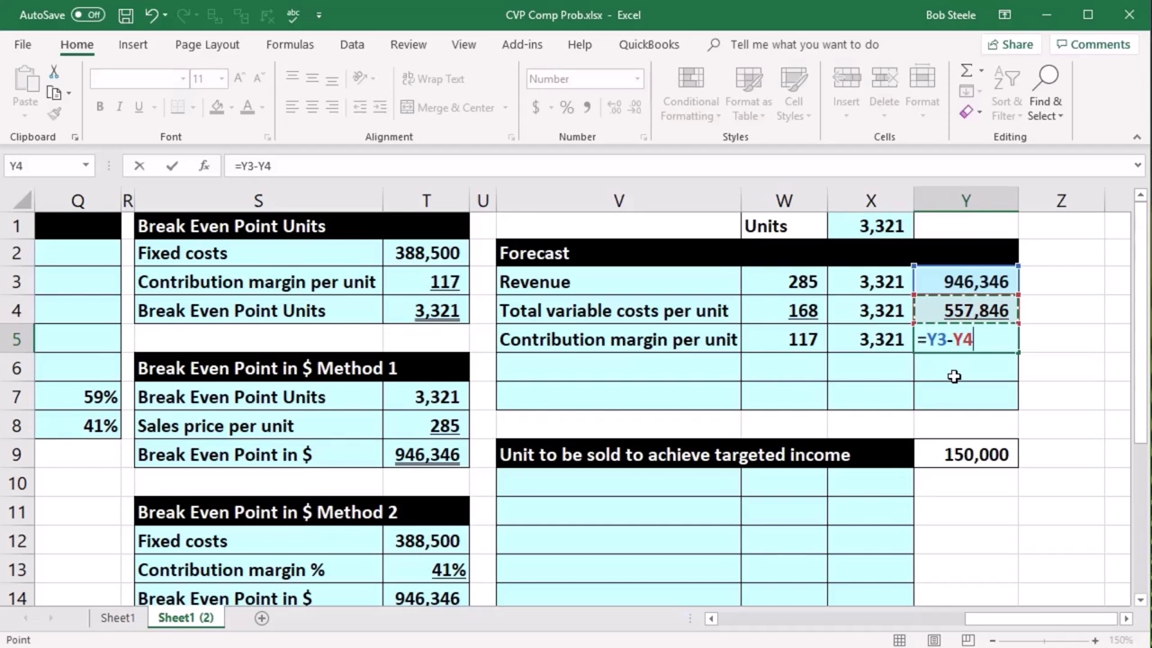
key(Return)
Step: Cross-check the contribution margin in Z5, outside the Forecast table, as margin per unit times units with =W5*X5
key(Left)
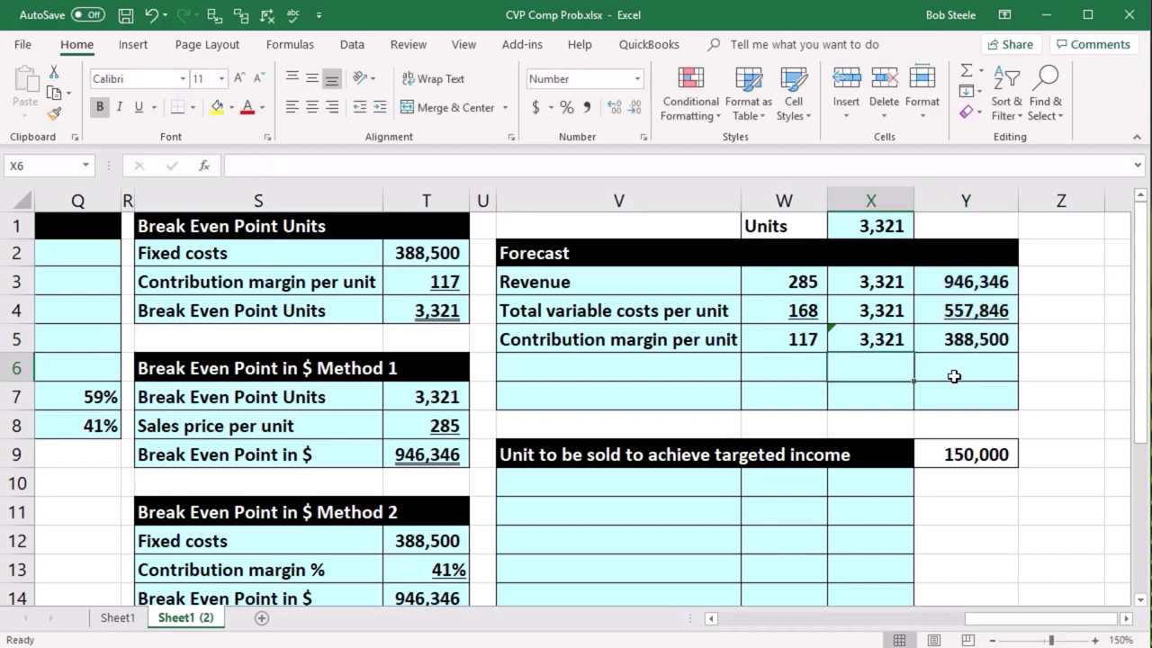
click(954, 376)
key(Right)
key(Up)
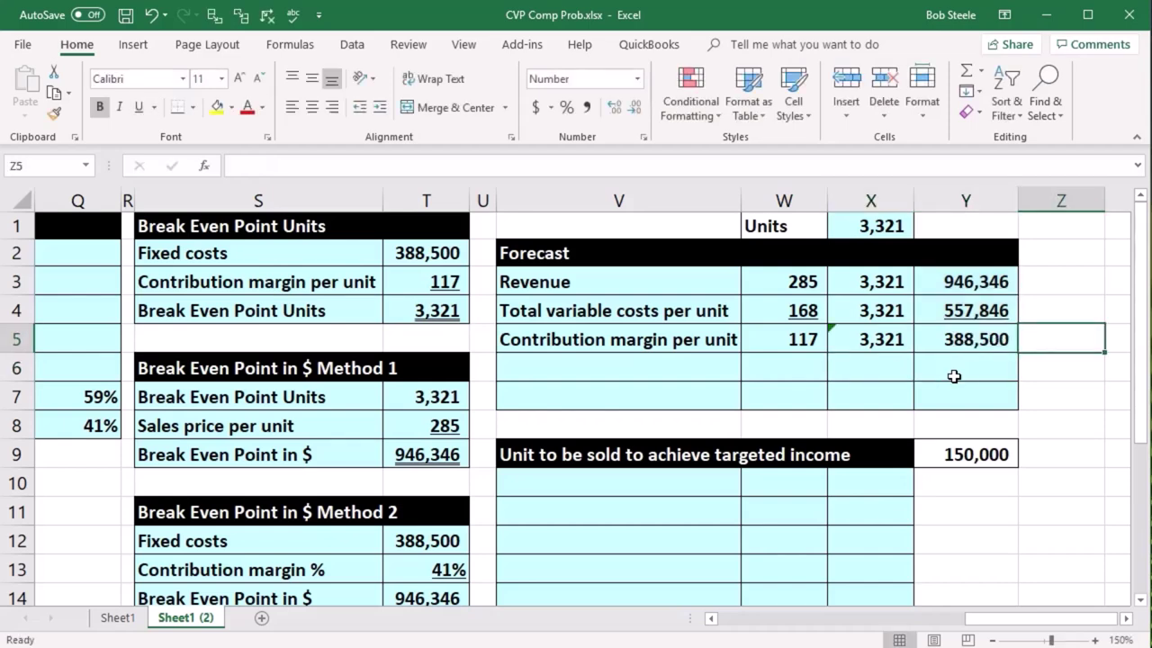
text(=)
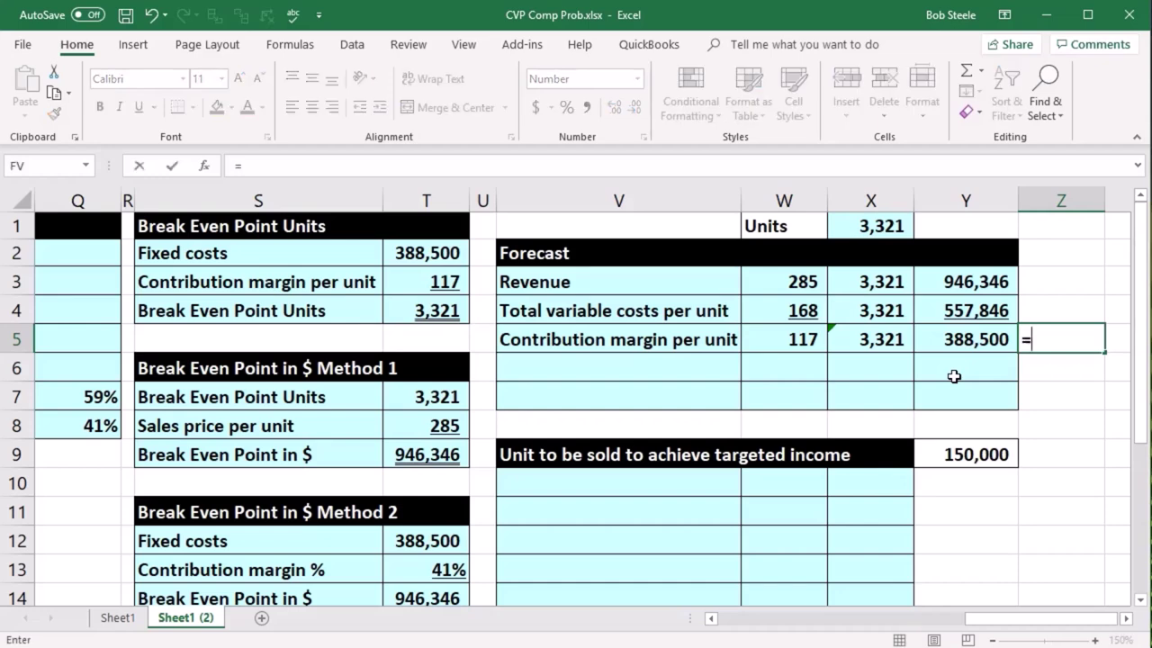
key(Left)
key(Left)
key(Left)
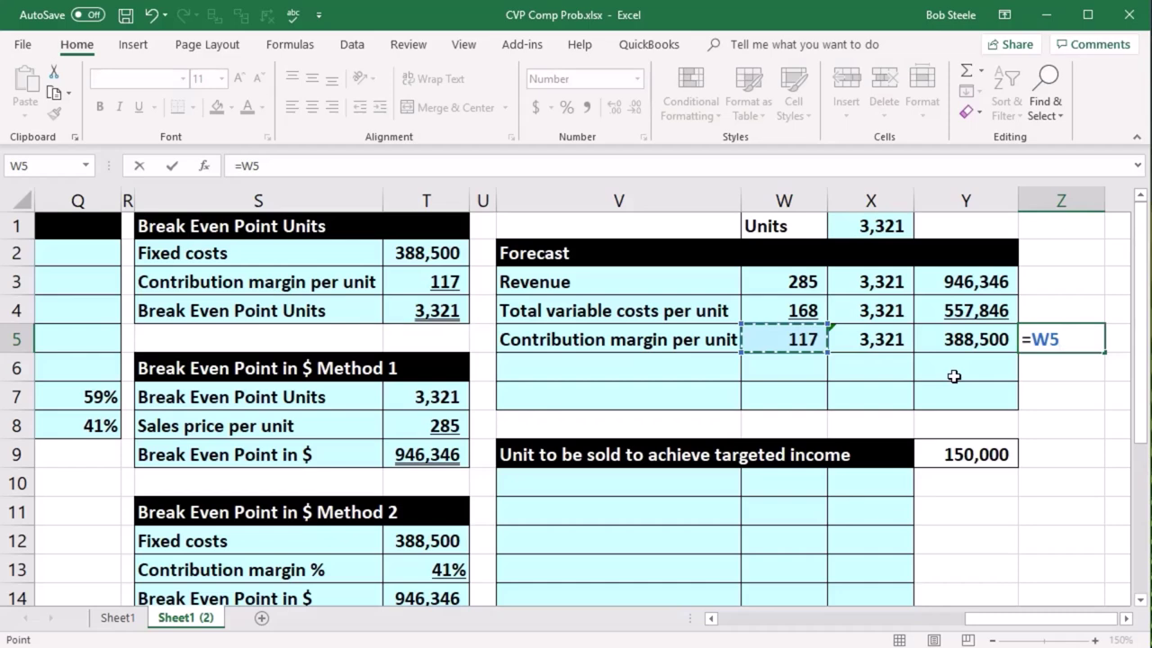
text(*)
key(Left)
key(Left)
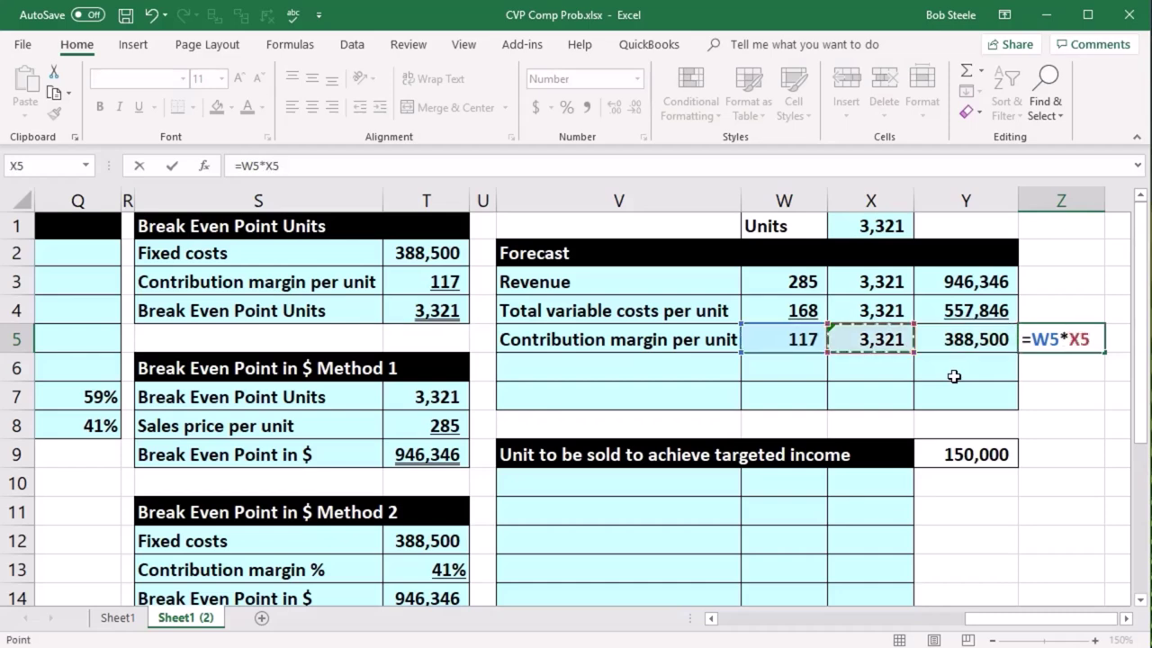
key(Return)
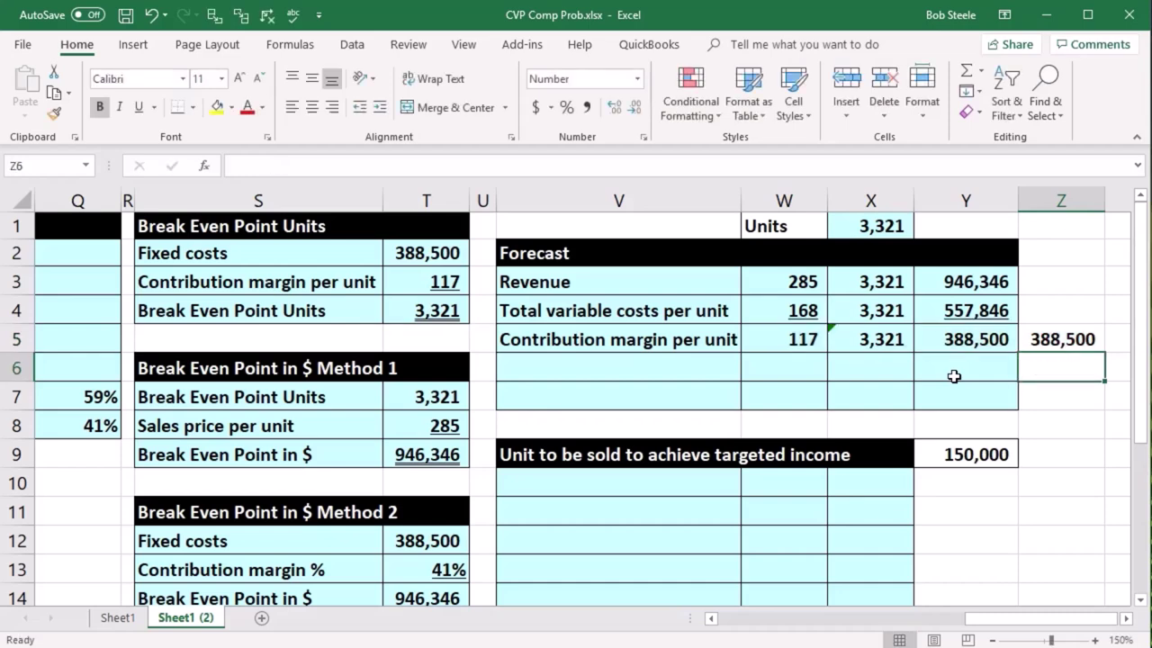
Step: Enter the label "Fixed costs" in V6 of the Forecast table, and select Y6 on the same line
key(Left)
key(Left)
key(Left)
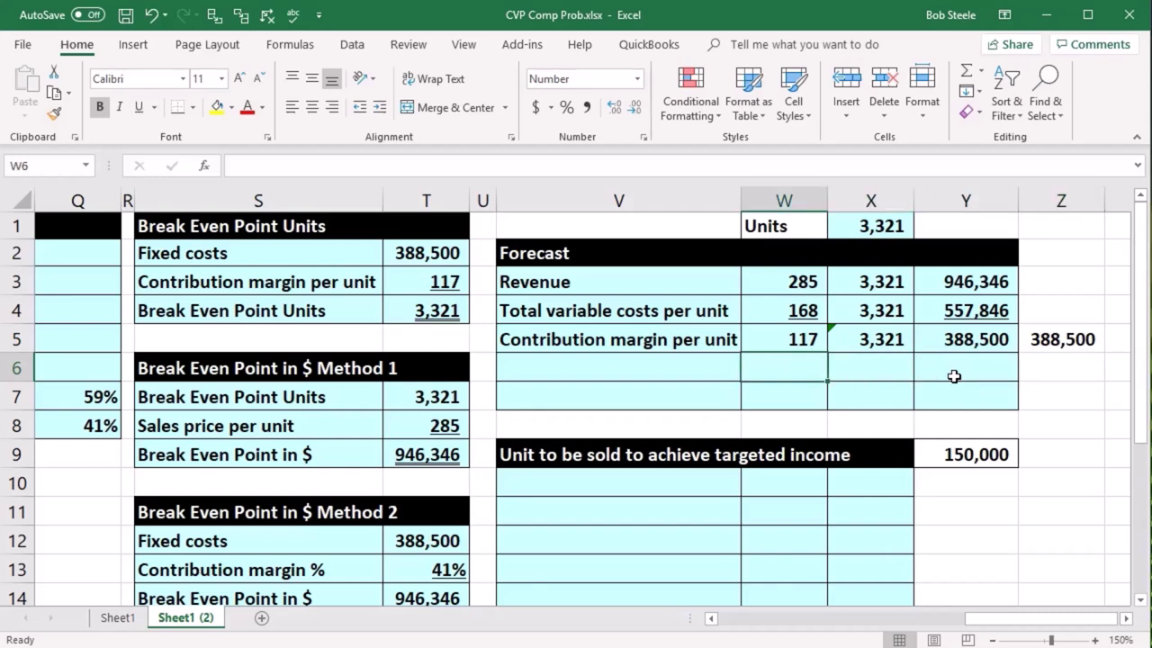
key(Left)
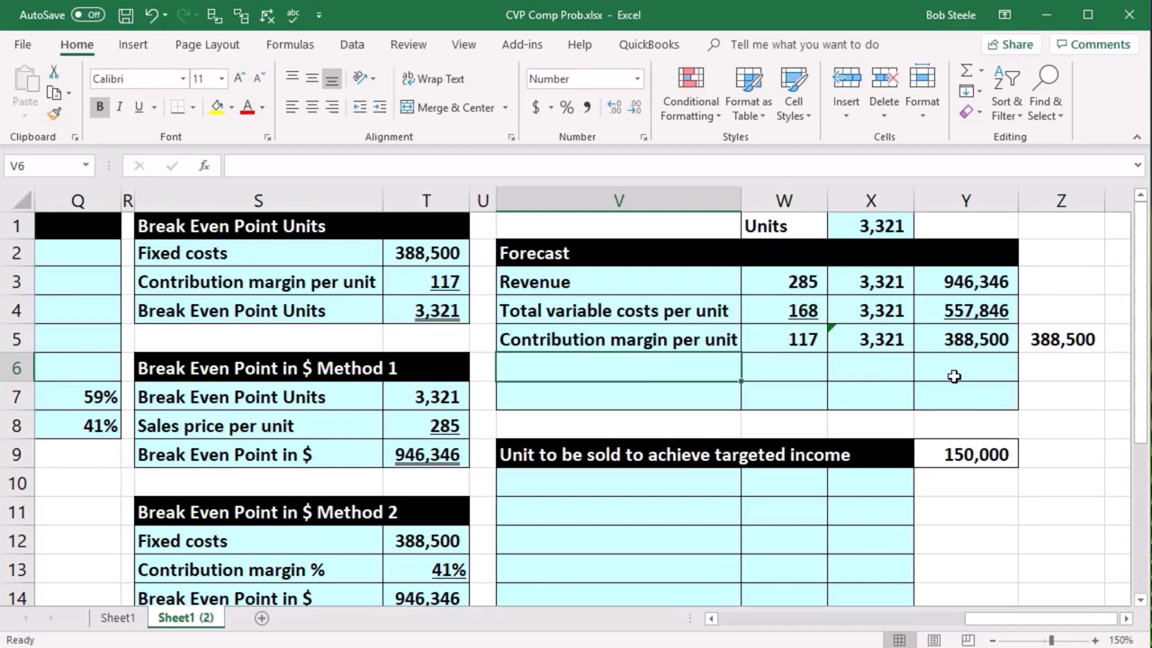
text(Fix)
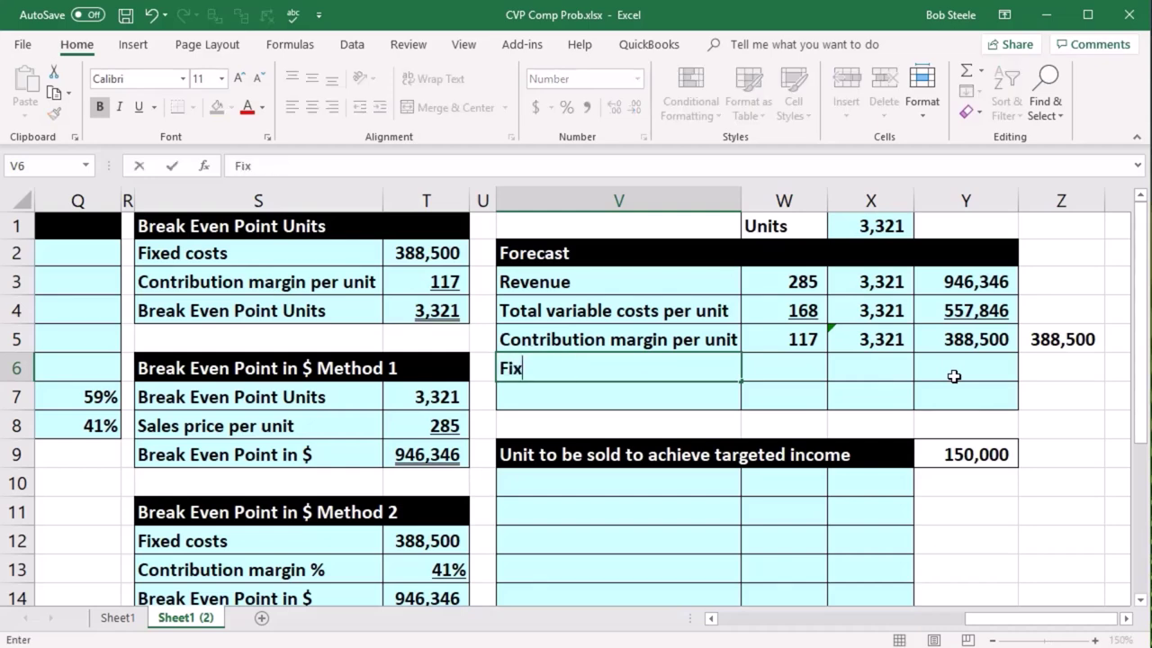
text(ed costs)
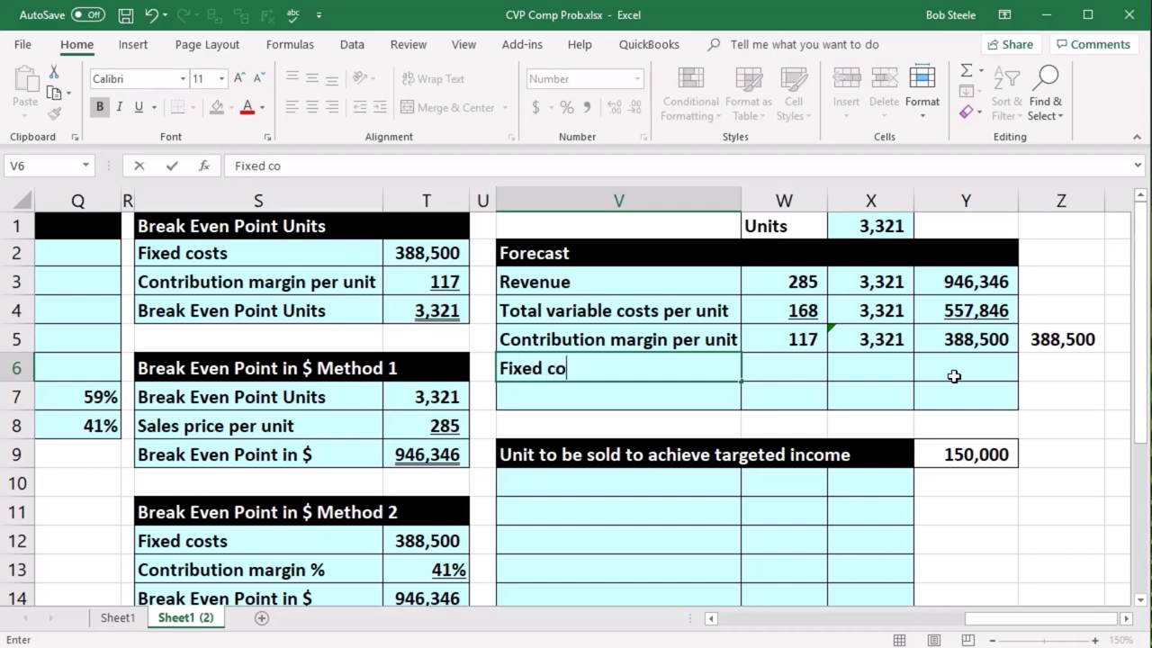
key(Right)
key(Right)
click(954, 376)
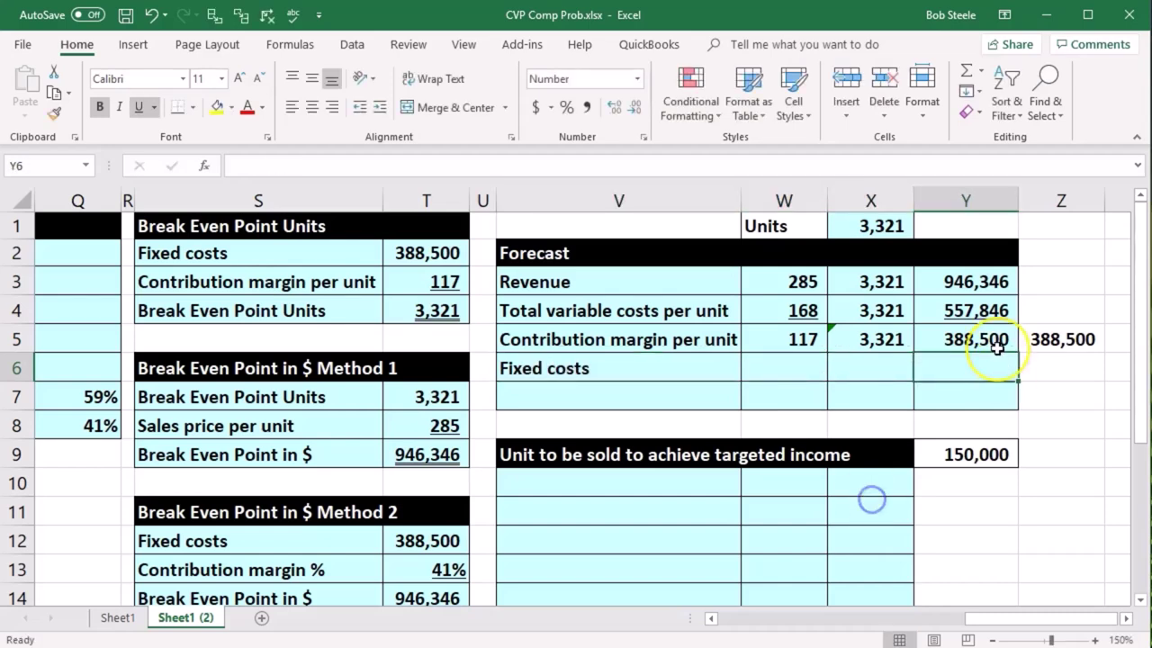
Step: Link the forecast fixed costs in Y6 to the Fixed costs amount in T2 of the Break Even Point Units table
text(=)
key(Left)
key(Left)
key(Left)
key(Left)
key(Left)
key(Left)
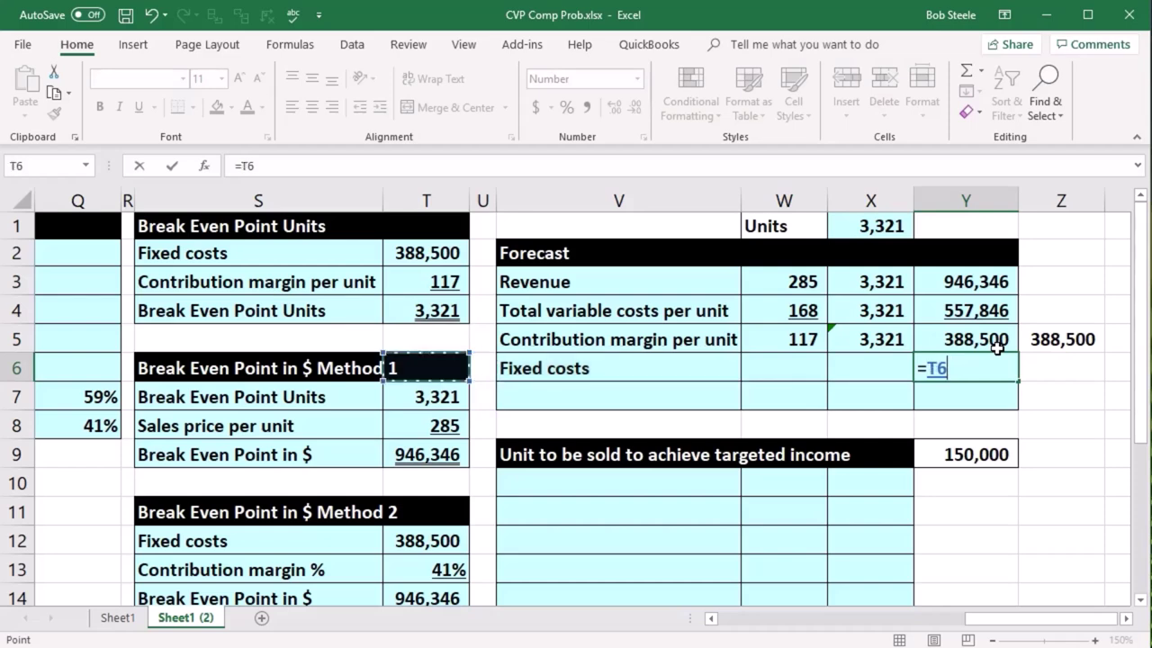
key(Up)
key(Up)
key(Up)
key(Up)
key(Right)
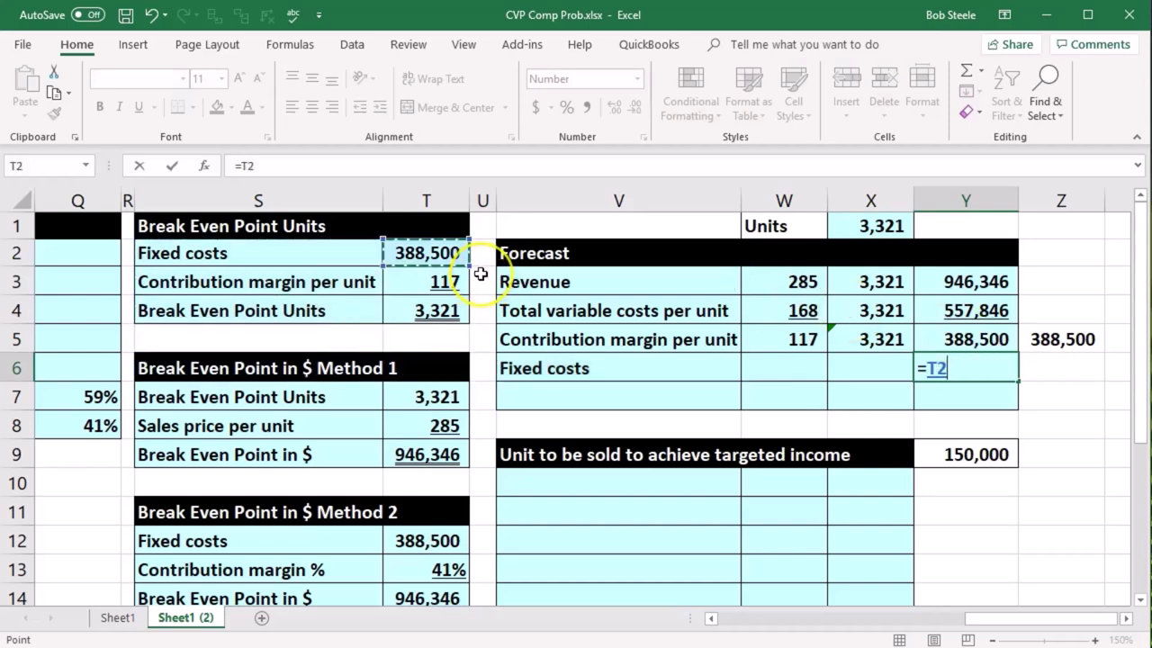
key(Return)
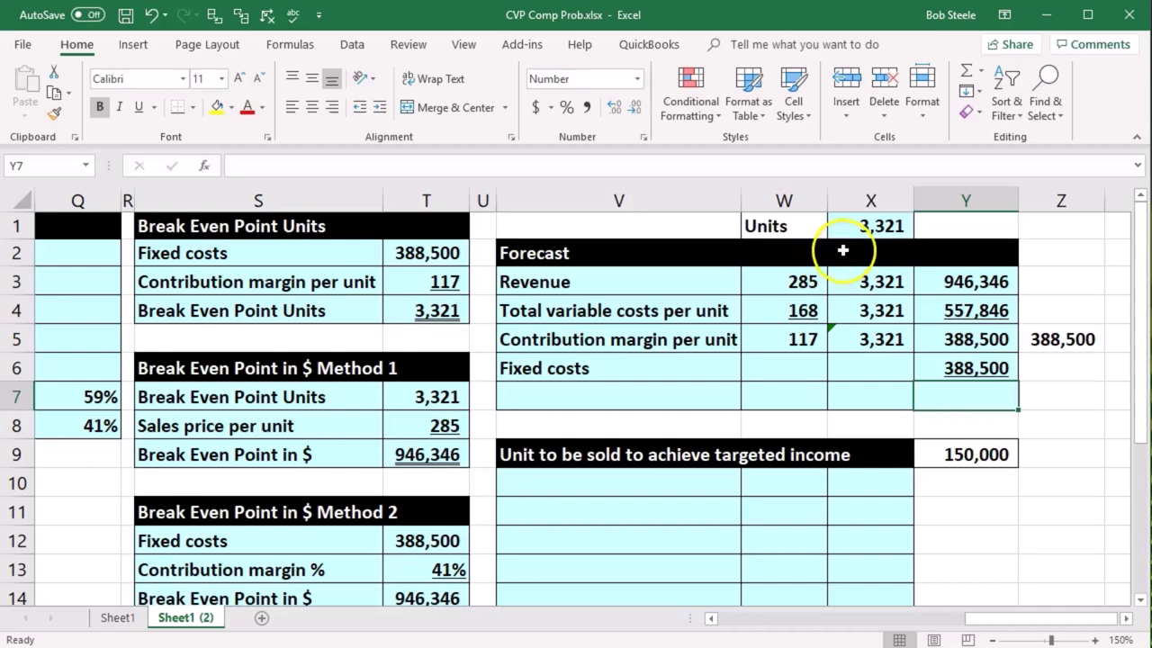
Step: Enter the label "Forecast profit" in V7 of the Forecast table, and select Y7 on the same line
click(631, 396)
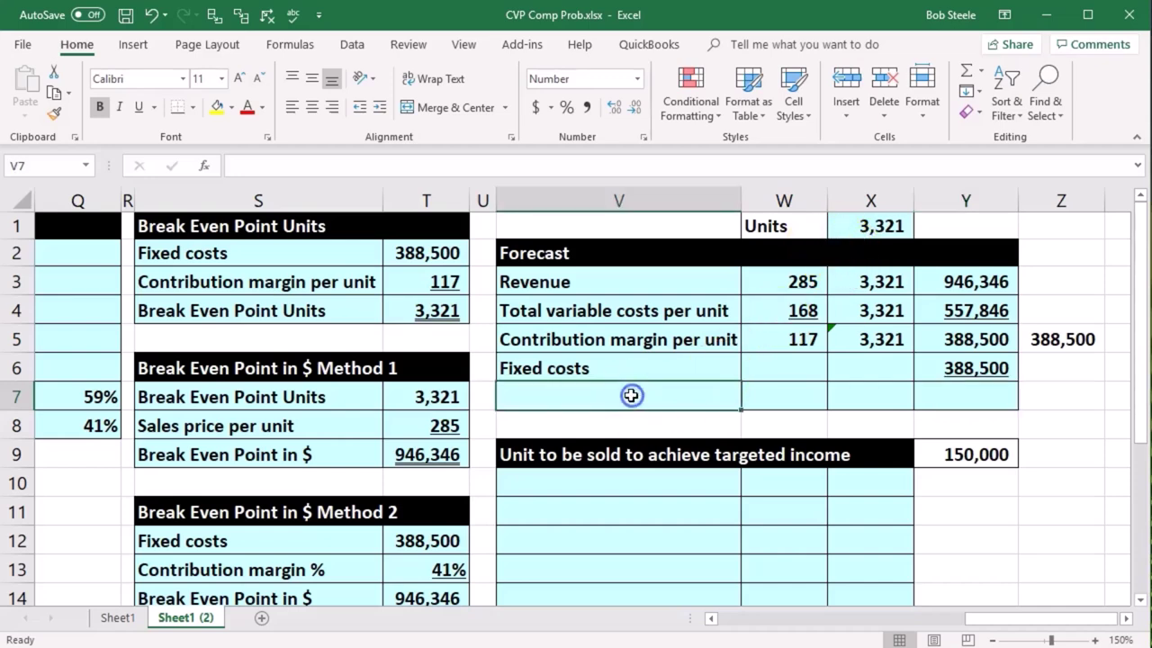
text(Fore)
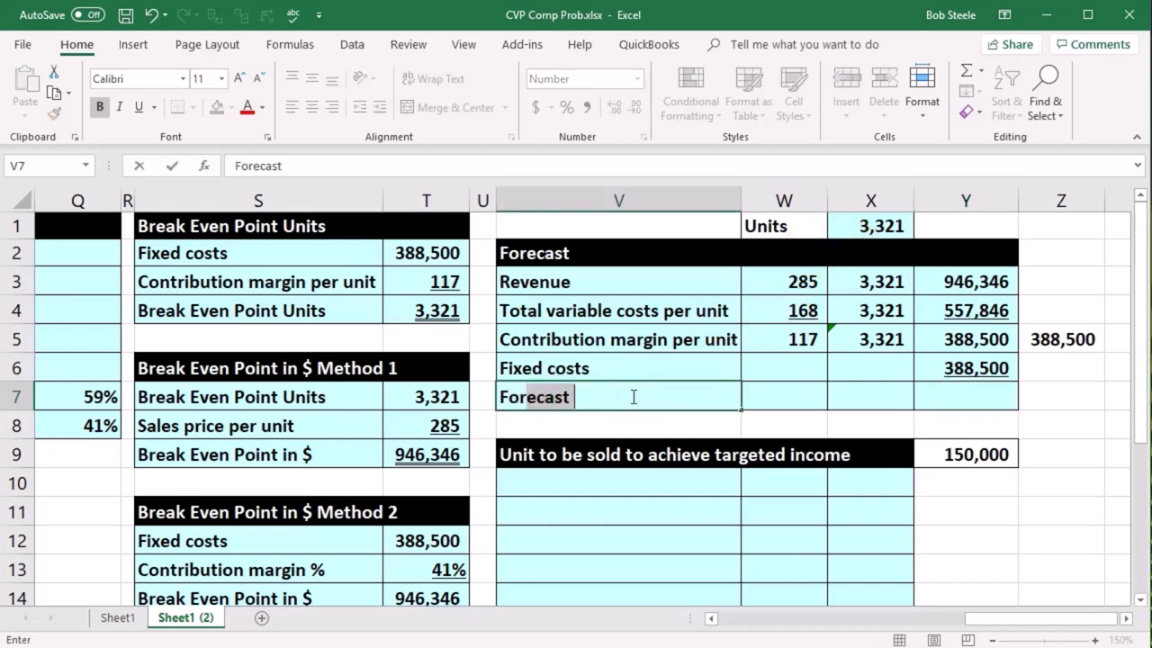
text(cast profit)
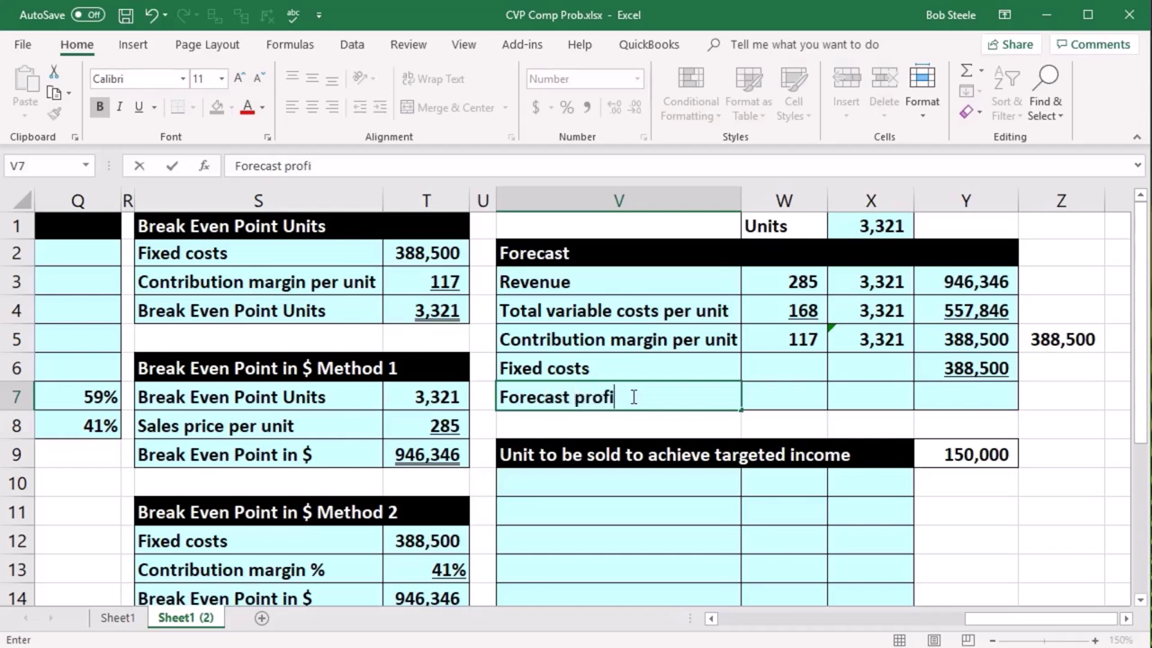
key(Tab)
key(Tab)
key(Tab)
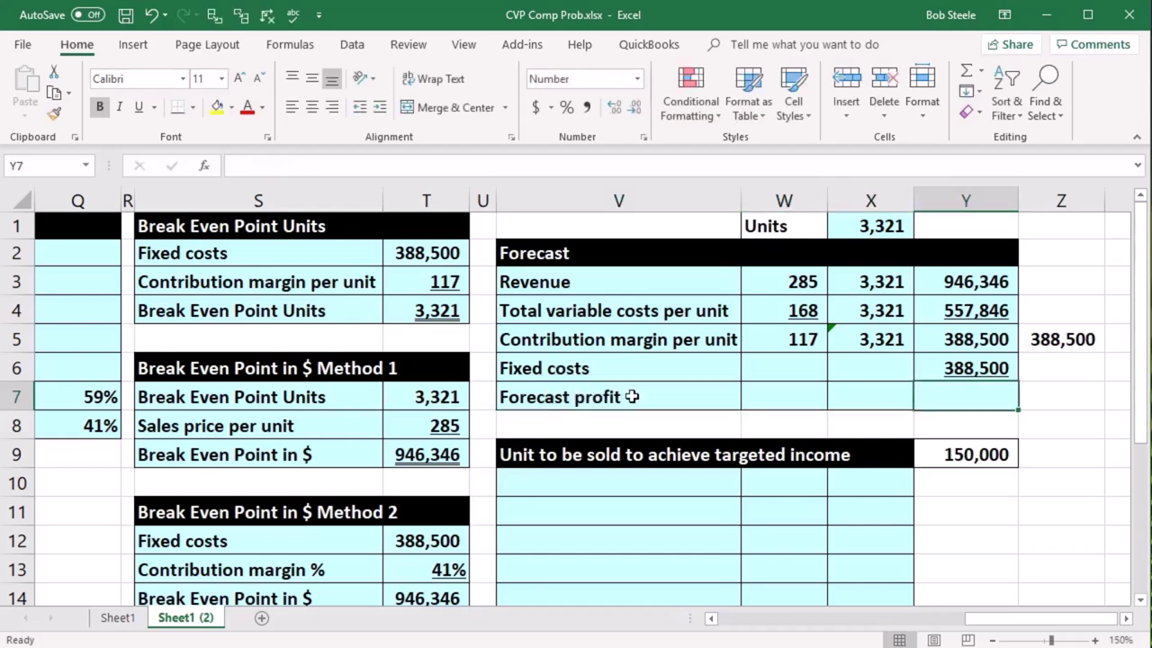
Step: Calculate the forecast profit in Y7 as contribution margin minus fixed costs with =Y5-Y6
text(=)
click(946, 344)
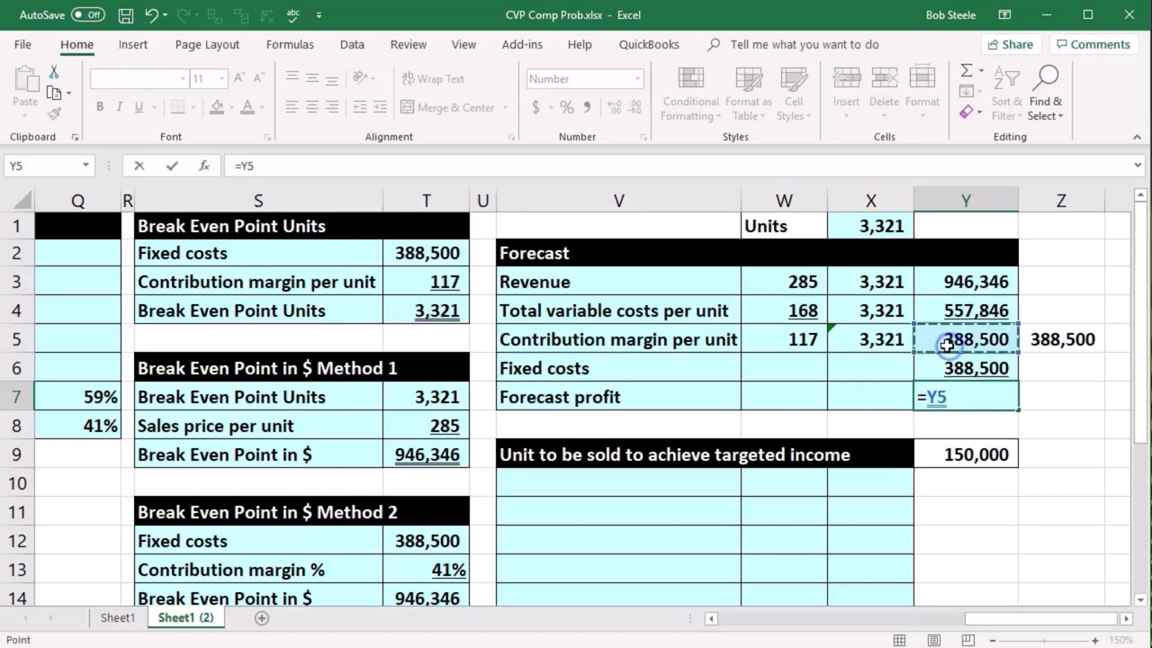
text(-)
click(973, 369)
key(Return)
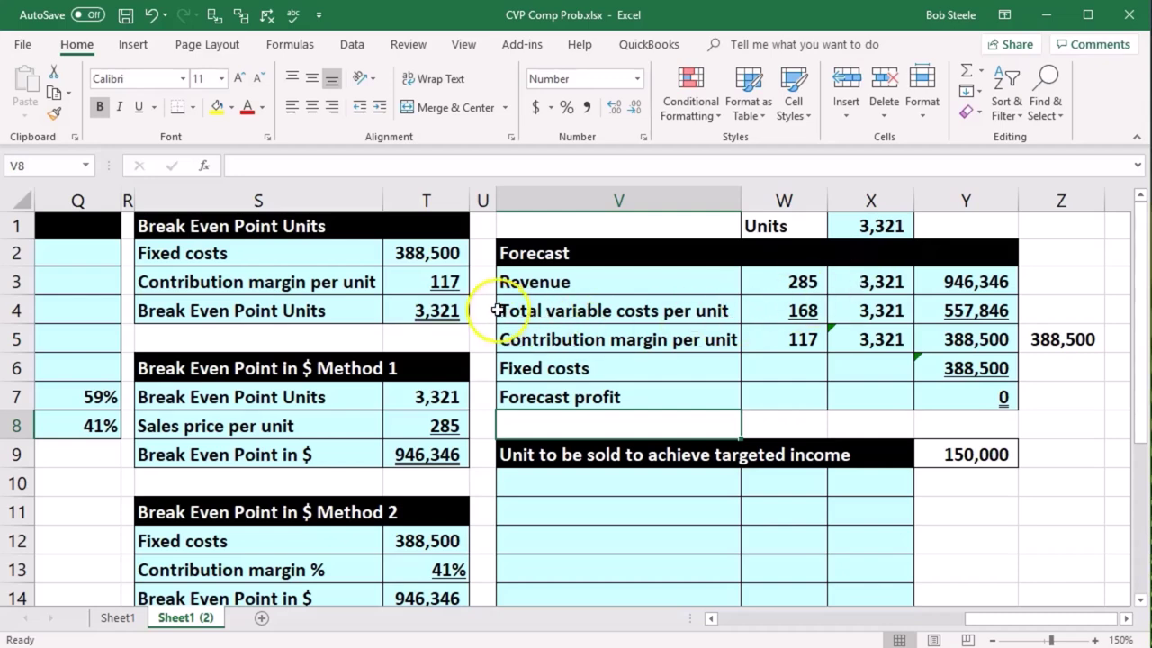
Step: Test the forecast profit with 4000 and 5000 as the Units value in X1
click(959, 284)
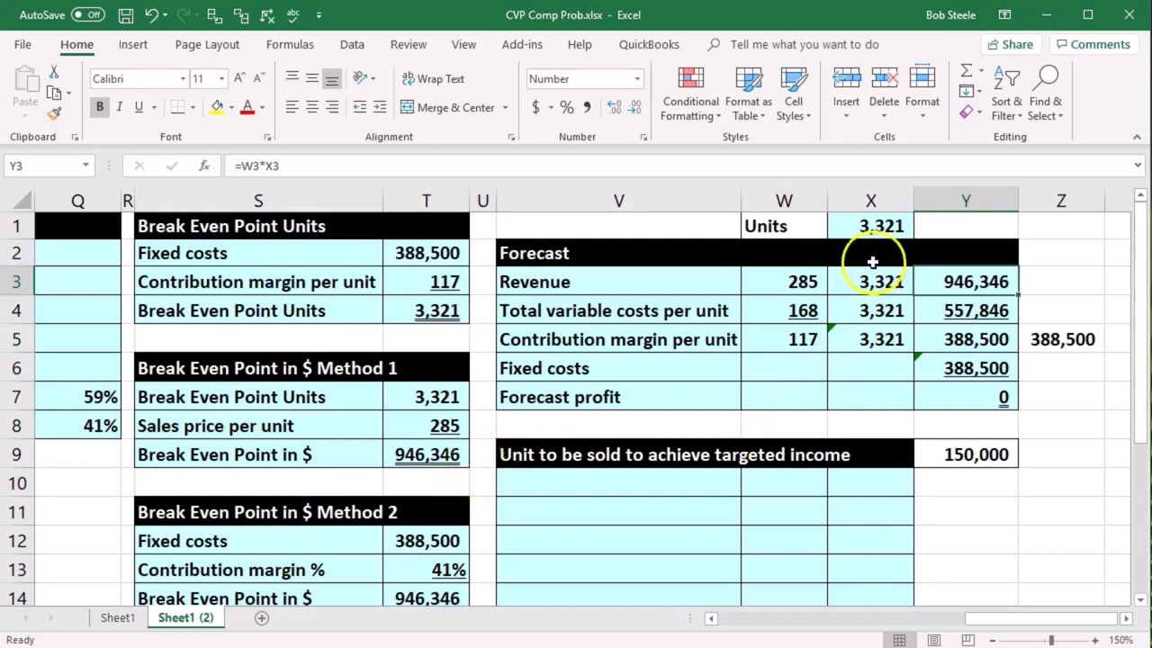
click(866, 232)
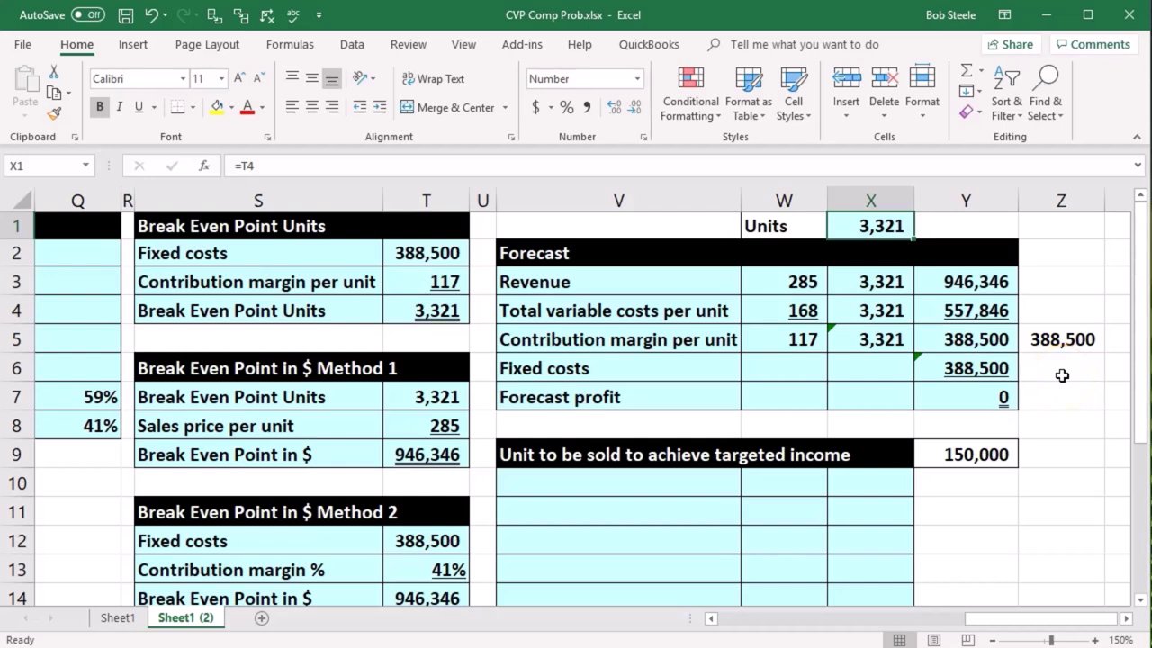
text(4000)
key(Return)
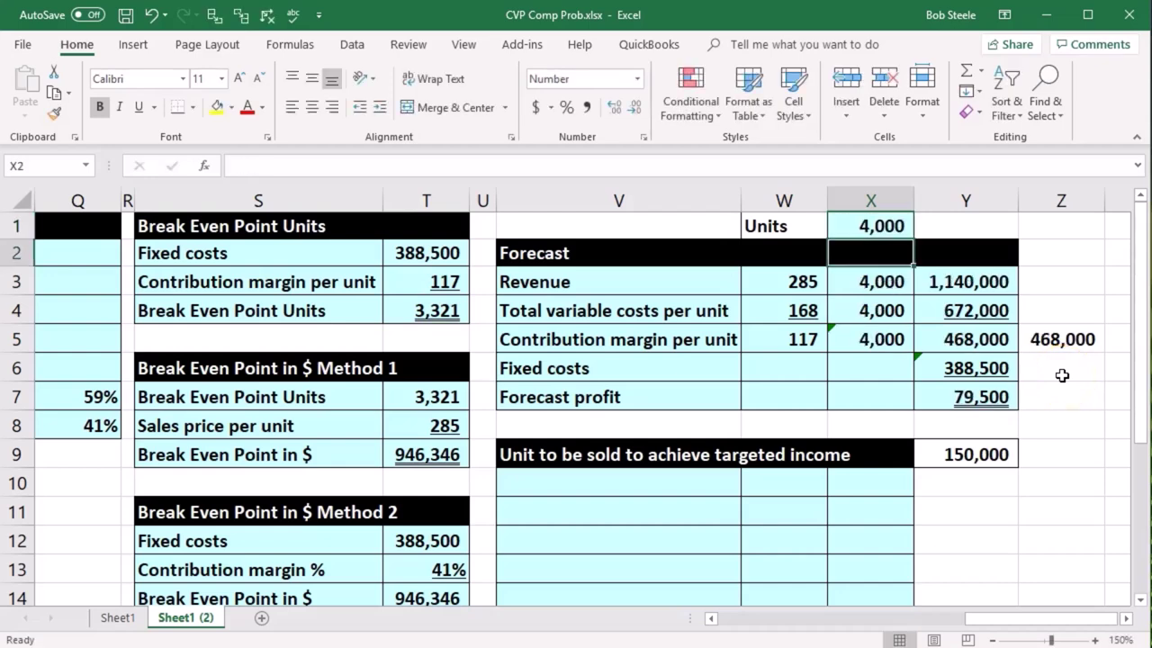
click(990, 405)
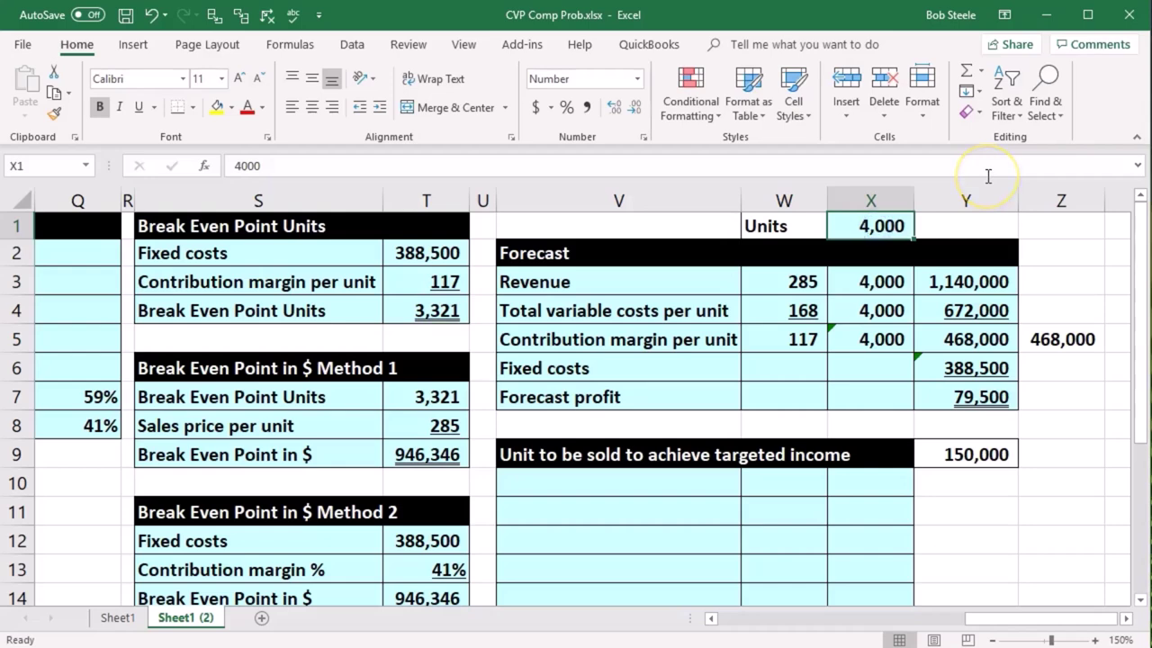
text(5000)
key(Return)
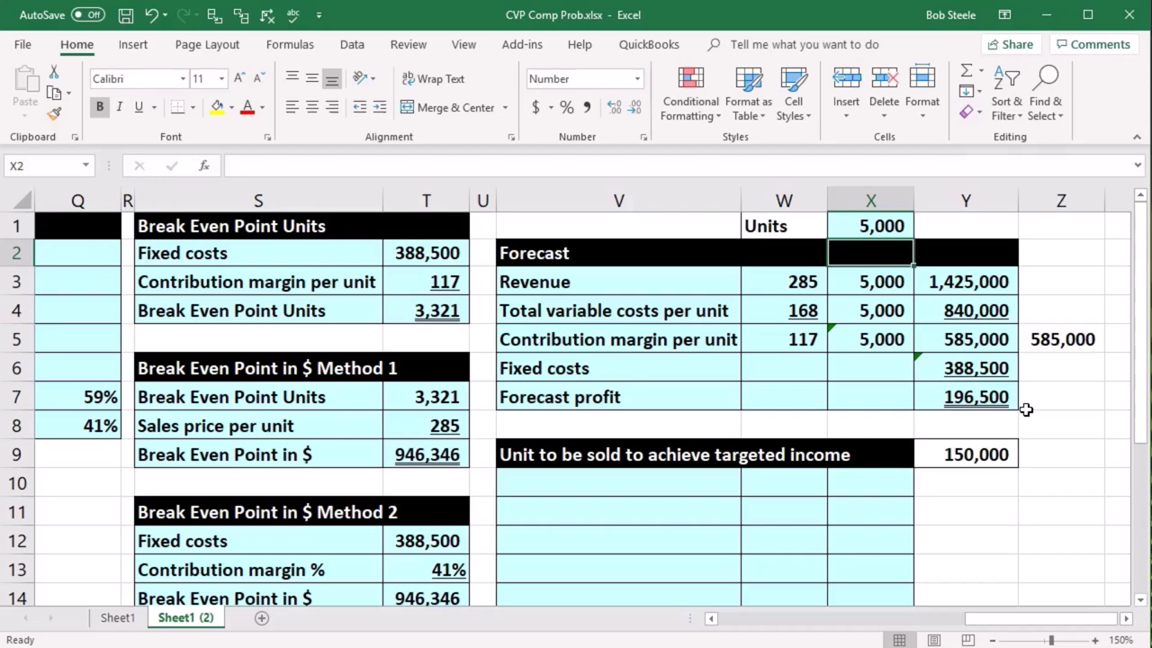
Step: Try 4000 and 4500 units in X1 to bring the forecast profit closer to the targeted income in Y9
click(1023, 486)
scroll(1023, 493, down, 1)
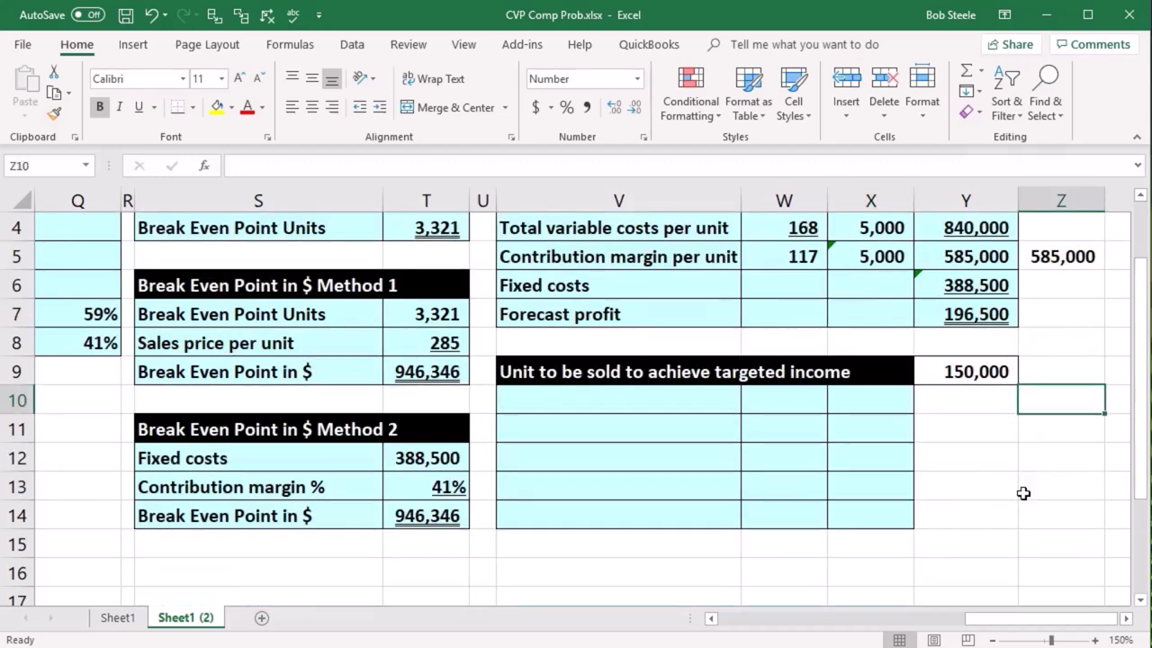
click(990, 377)
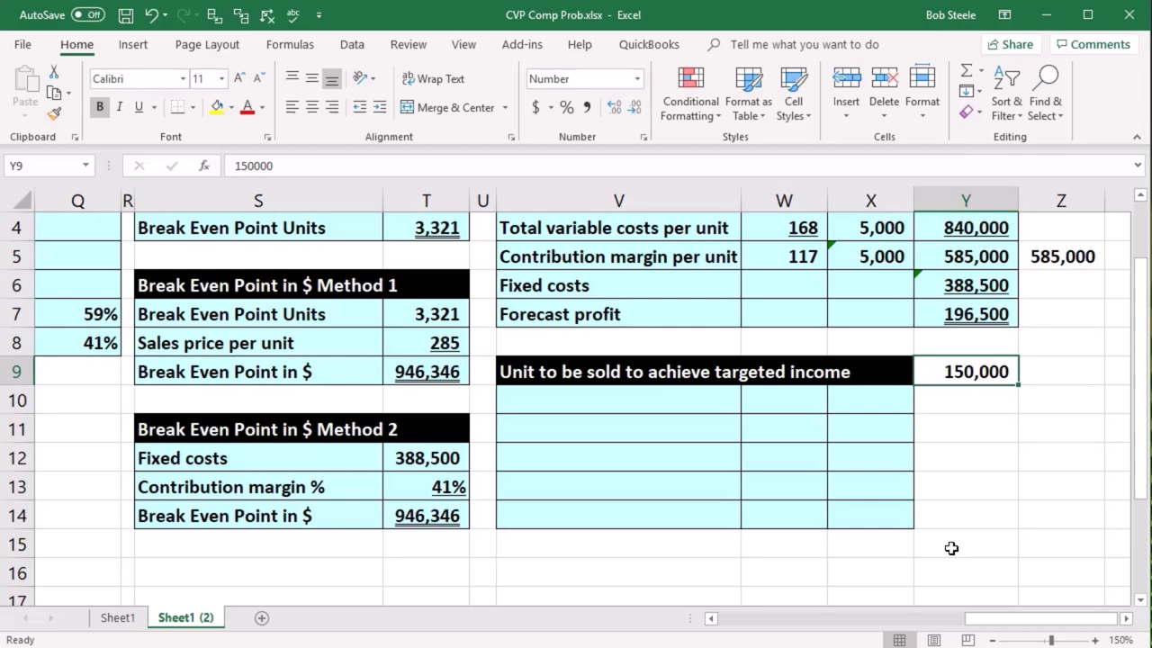
scroll(951, 548, up, 1)
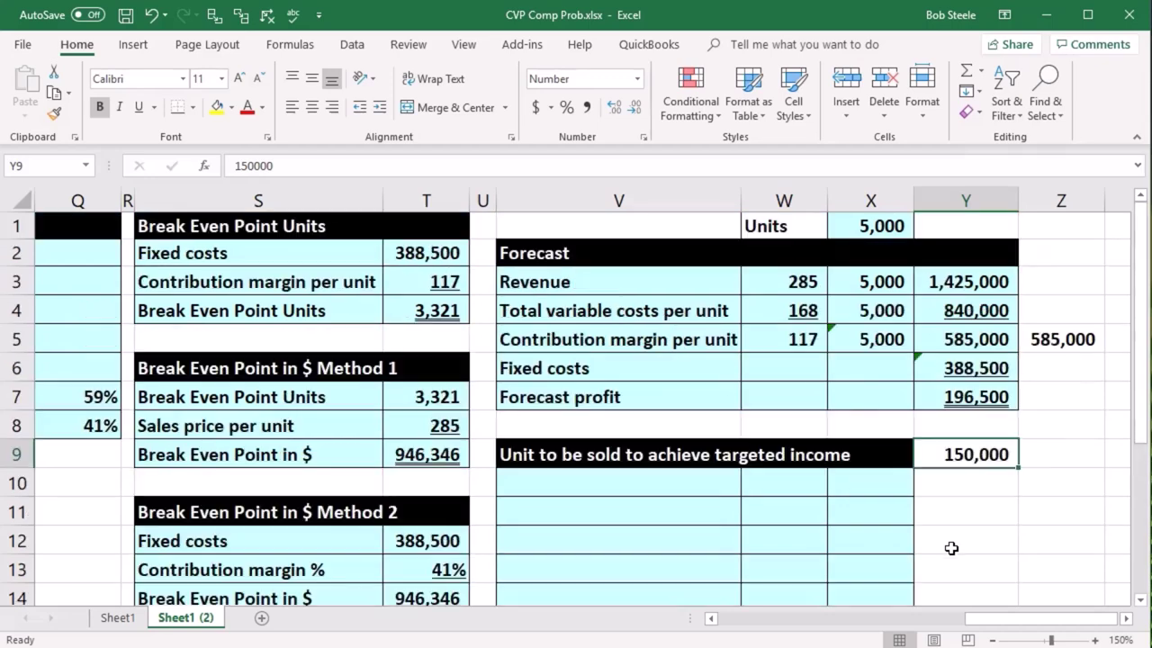
click(892, 230)
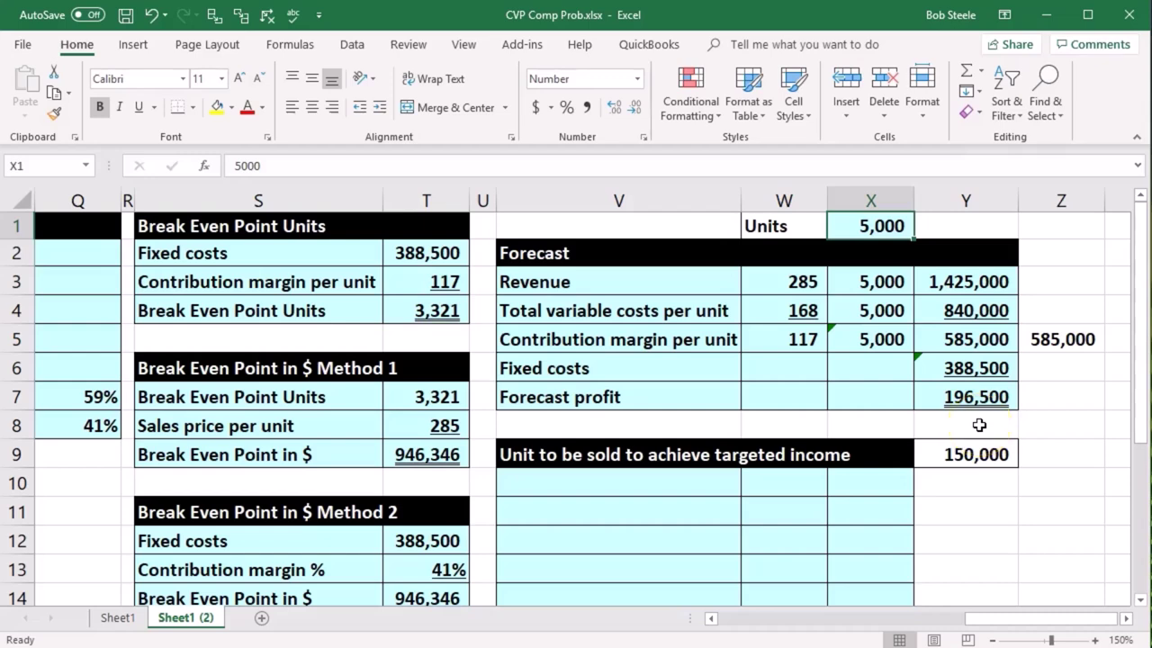
text(4000)
key(Return)
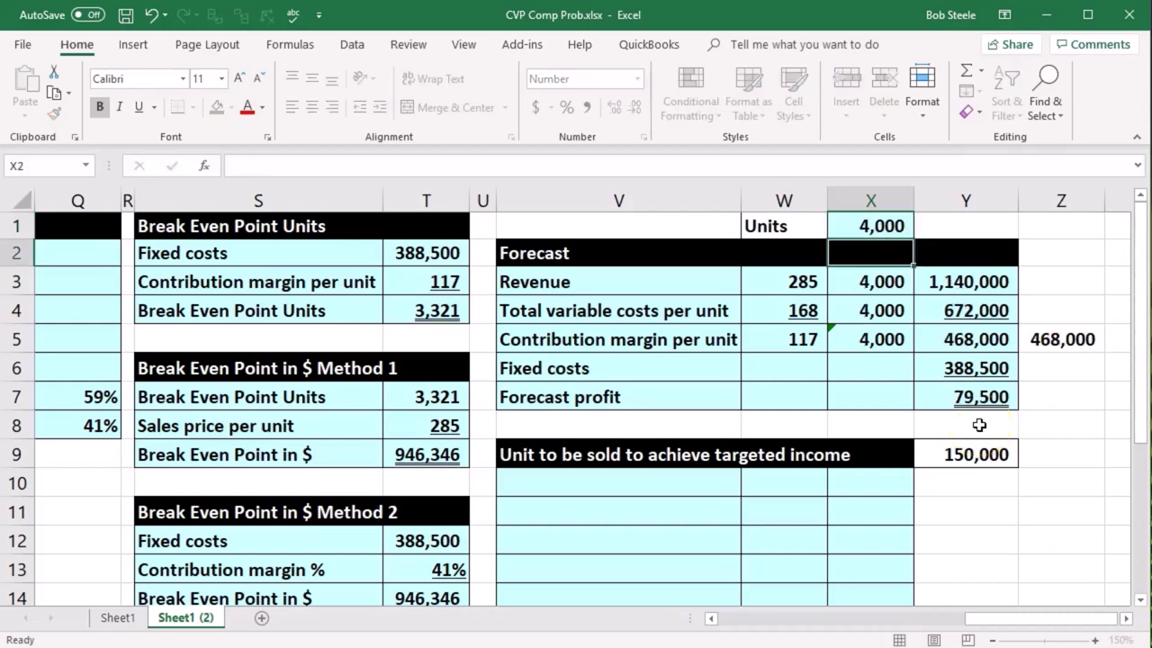
key(Up)
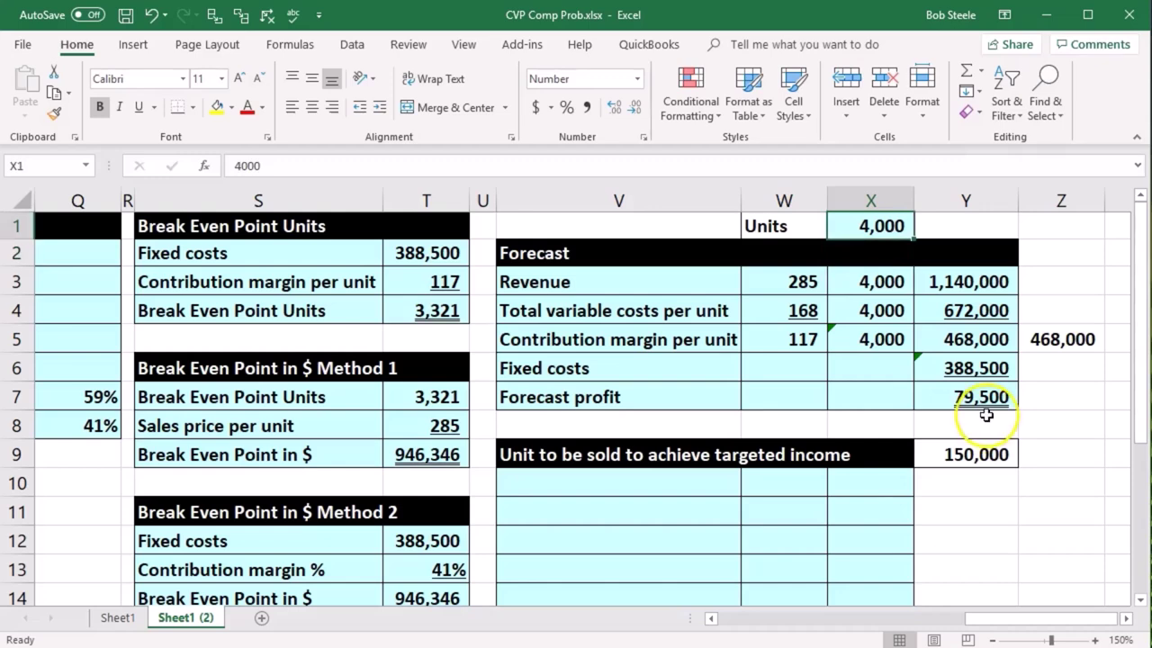
text(4500)
key(Return)
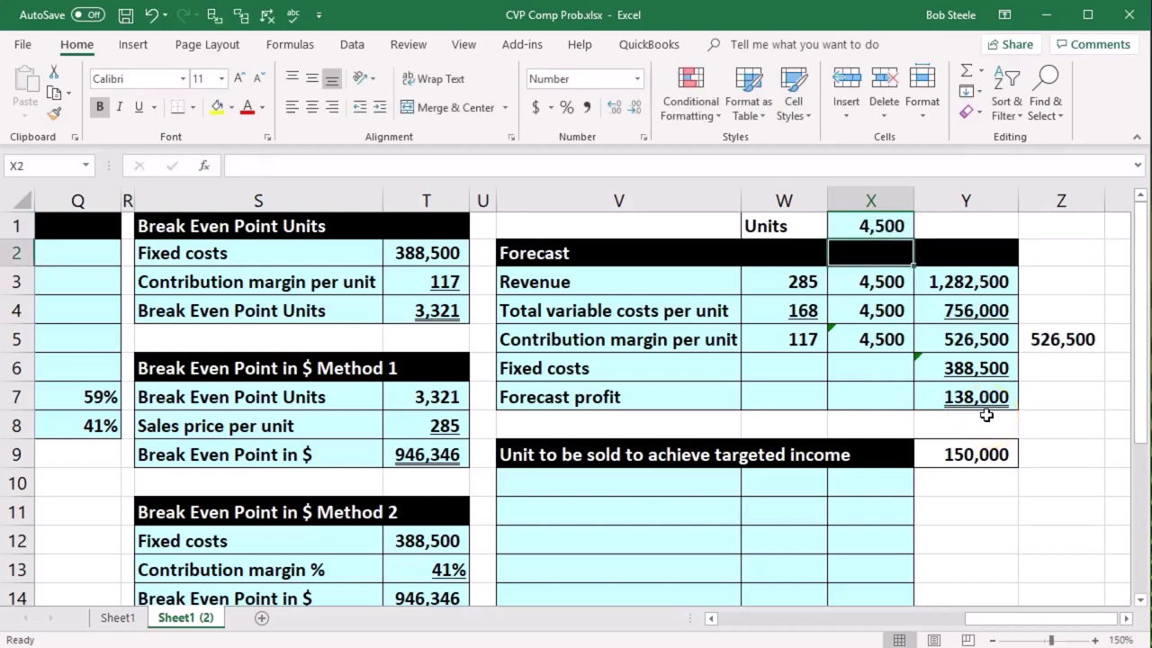
Step: Set the forecast Units in X1 to 4600 and compare the forecast profit with the targeted income in Y9
key(Up)
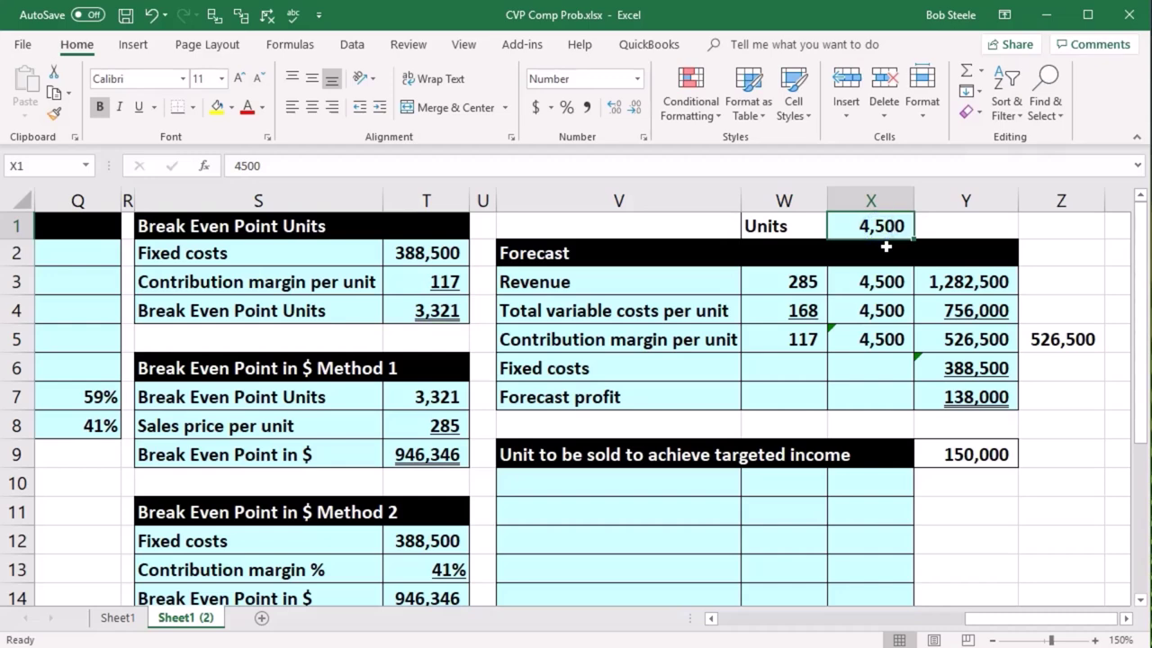
text(4600)
key(Return)
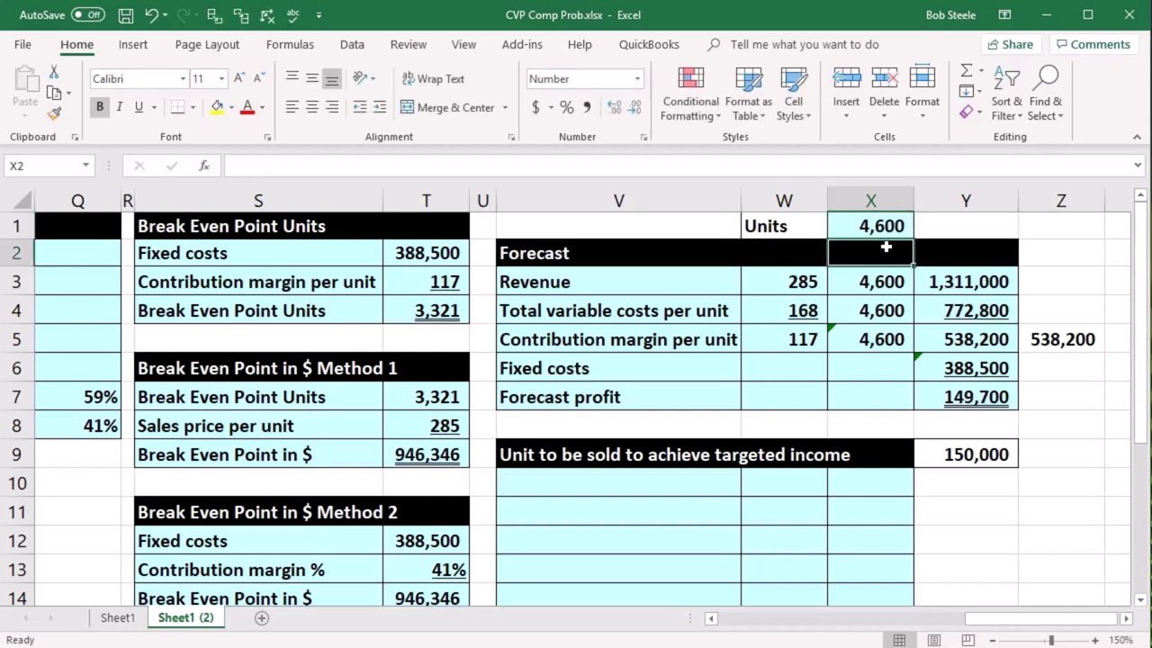
click(972, 457)
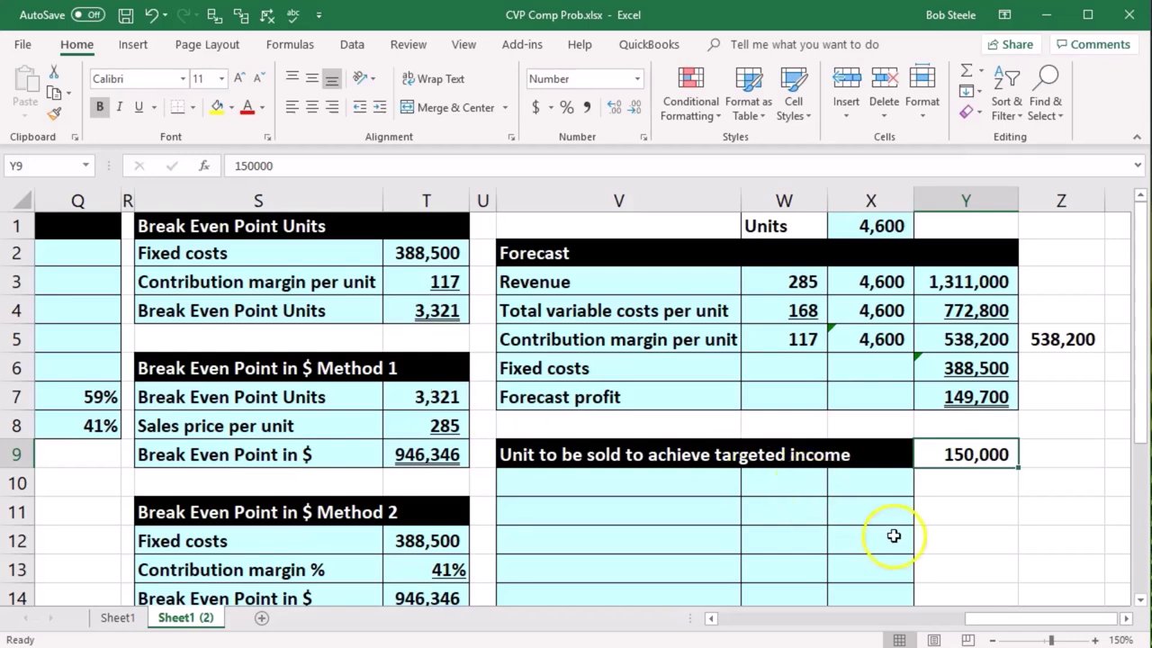
Step: Enter the label "Fixed cost" in V10 and link W10 to the Fixed costs amount in T2
click(612, 482)
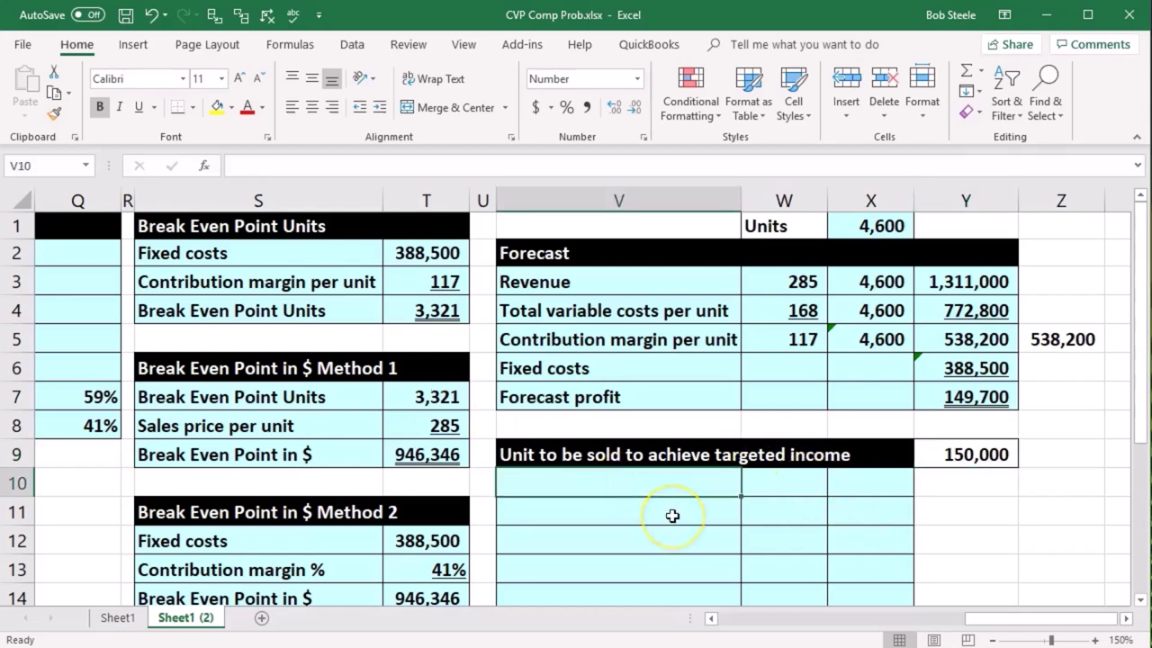
text(Fixed cost)
key(Tab)
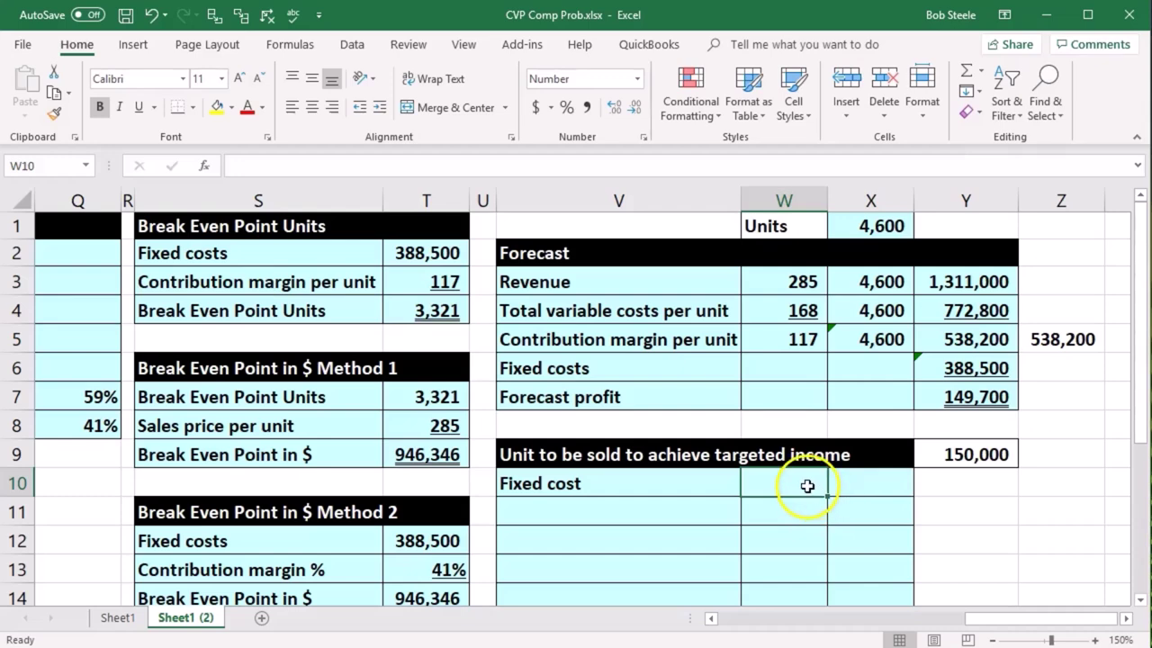
text(=)
click(453, 257)
key(Return)
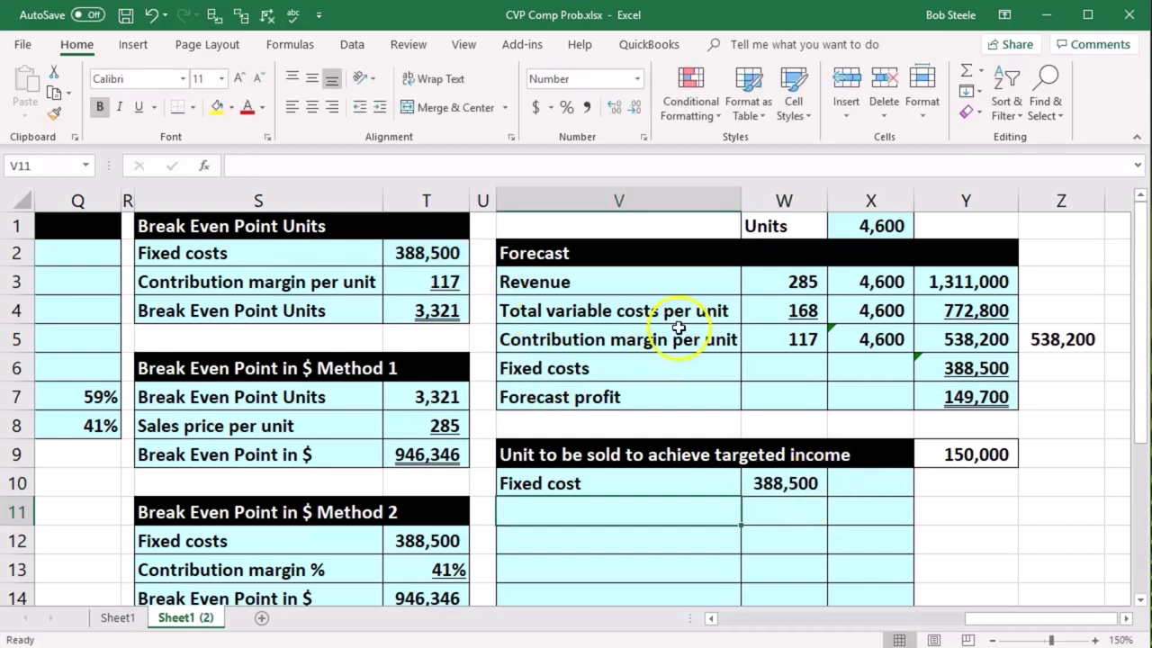
Step: Enter the label "Targeted net income" in V11 and link W11 to the targeted income in Y9
text(Targeted n)
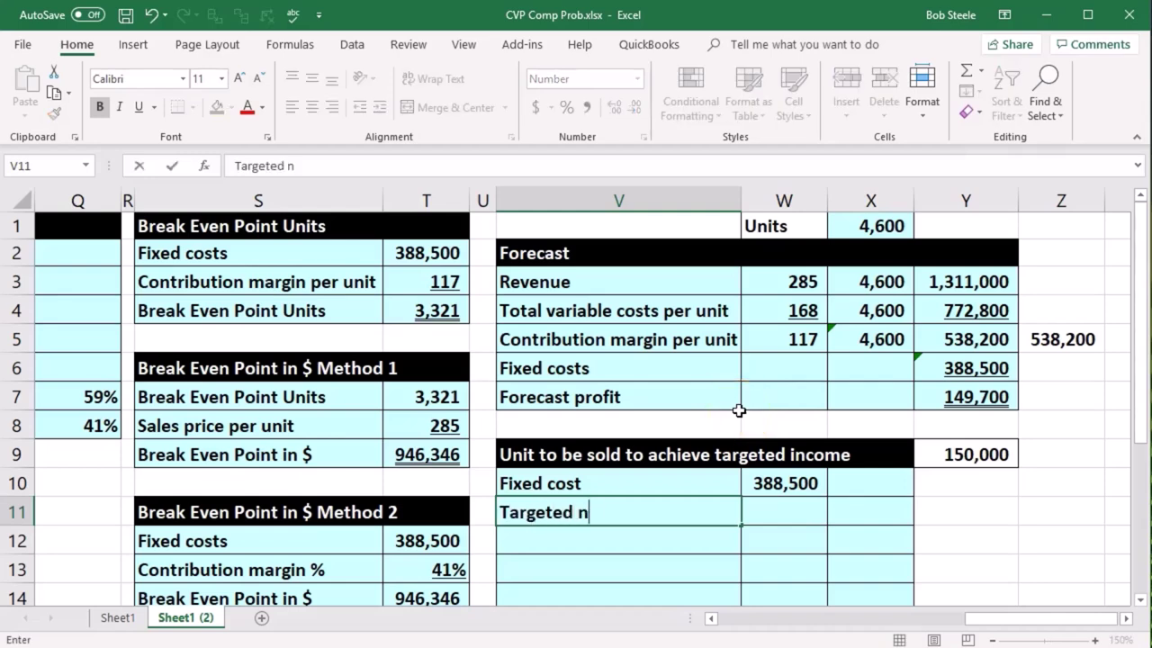
text(et income)
key(Tab)
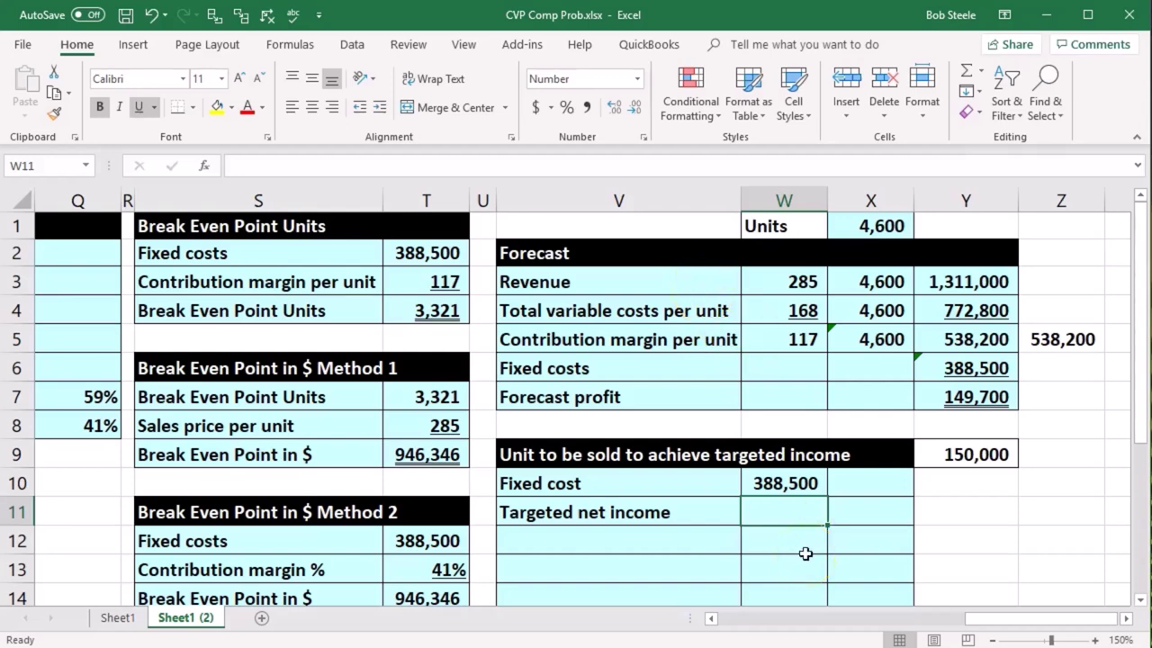
text(=)
click(955, 454)
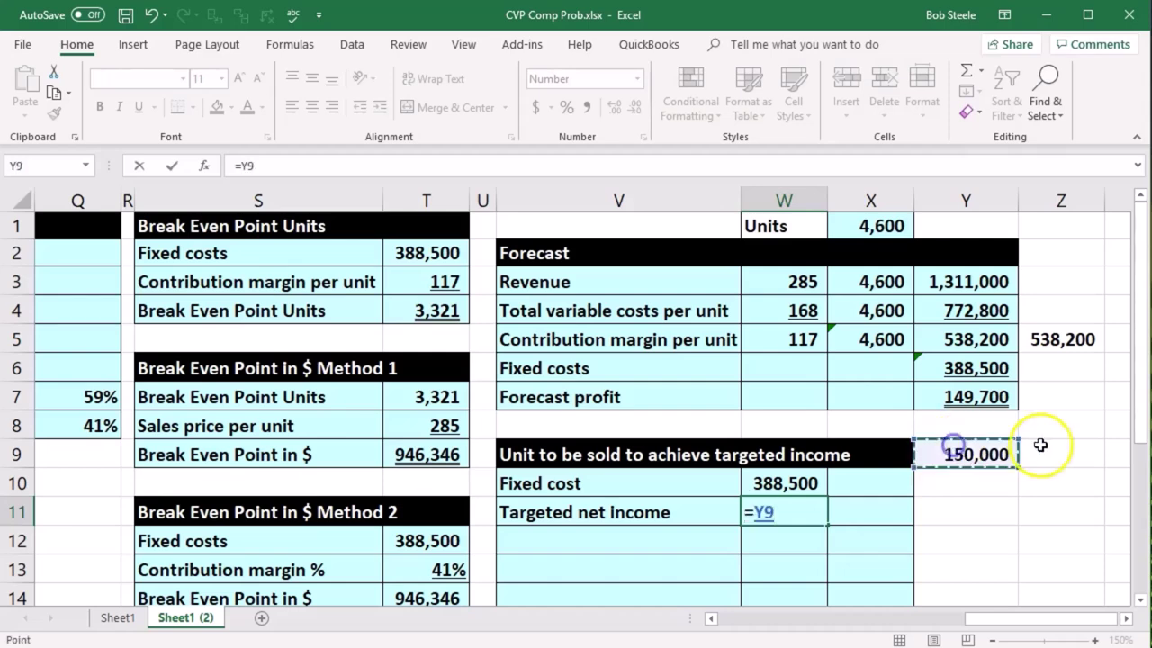
key(Return)
Step: Add the fixed cost and targeted net income in X12 with a SUM of W10:W11
key(Right)
key(Right)
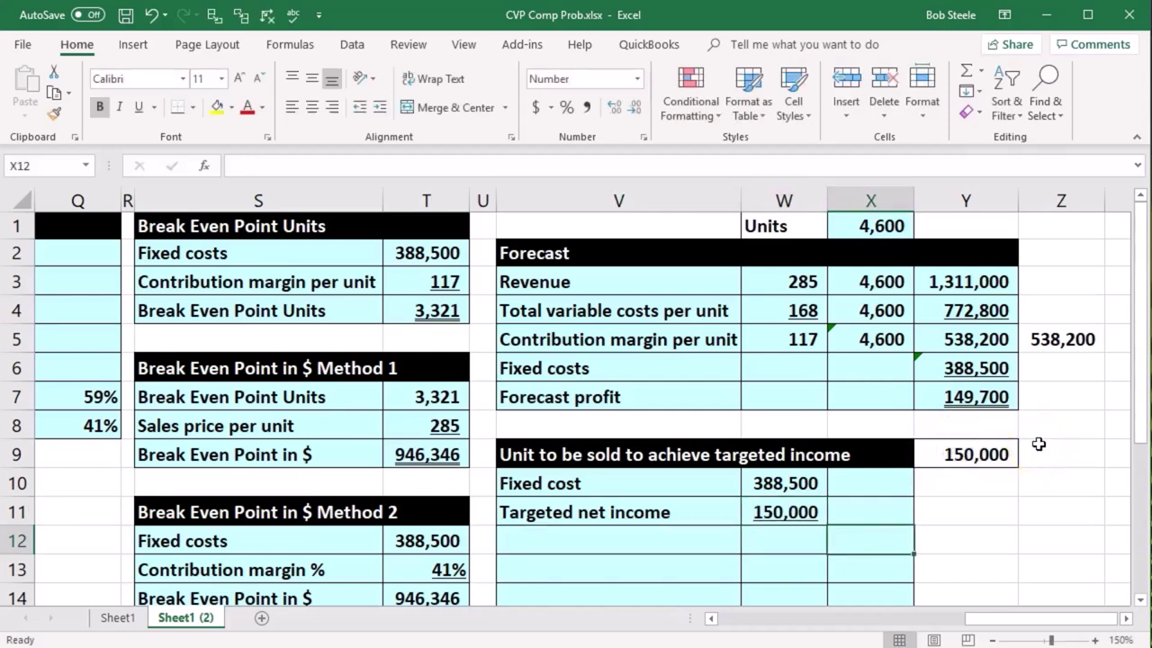
text(=sum()
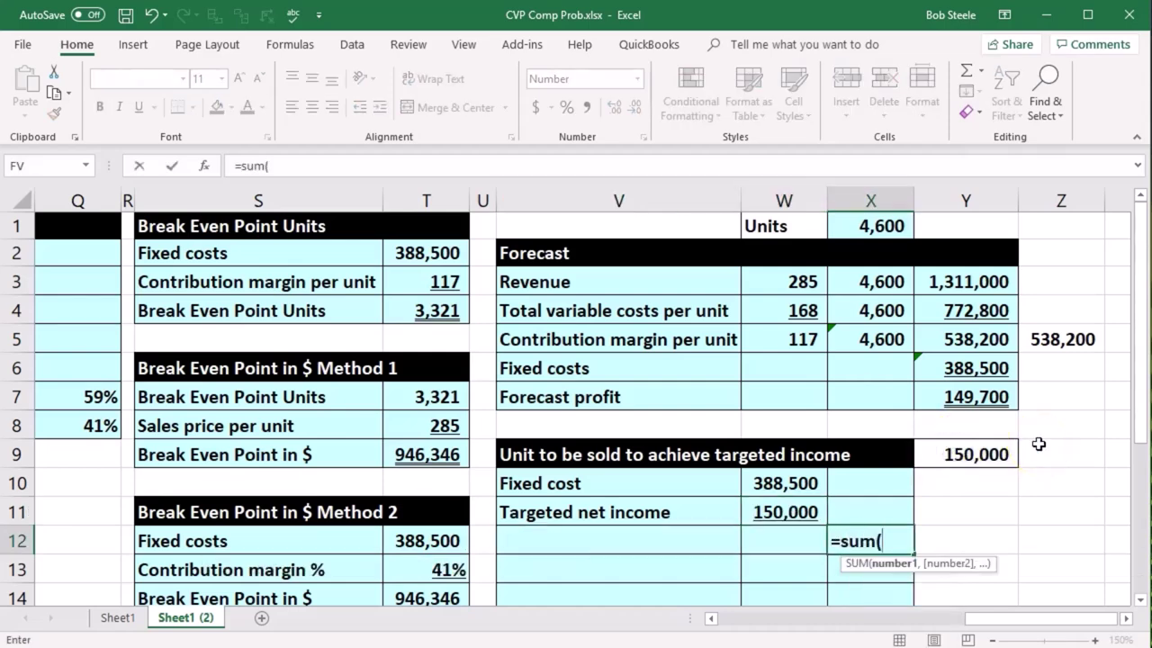
key(Up)
key(Left)
key(shift+Up)
key(Return)
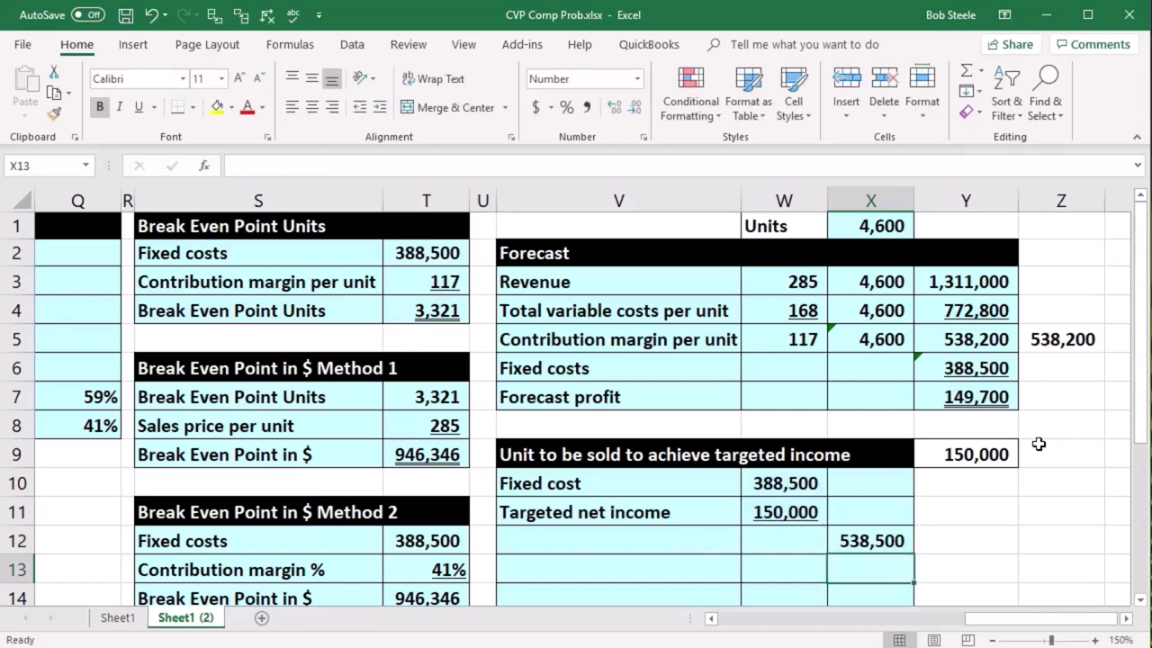
Step: Label the total row in V12 as "Forcated cost and targeted net income"
click(646, 541)
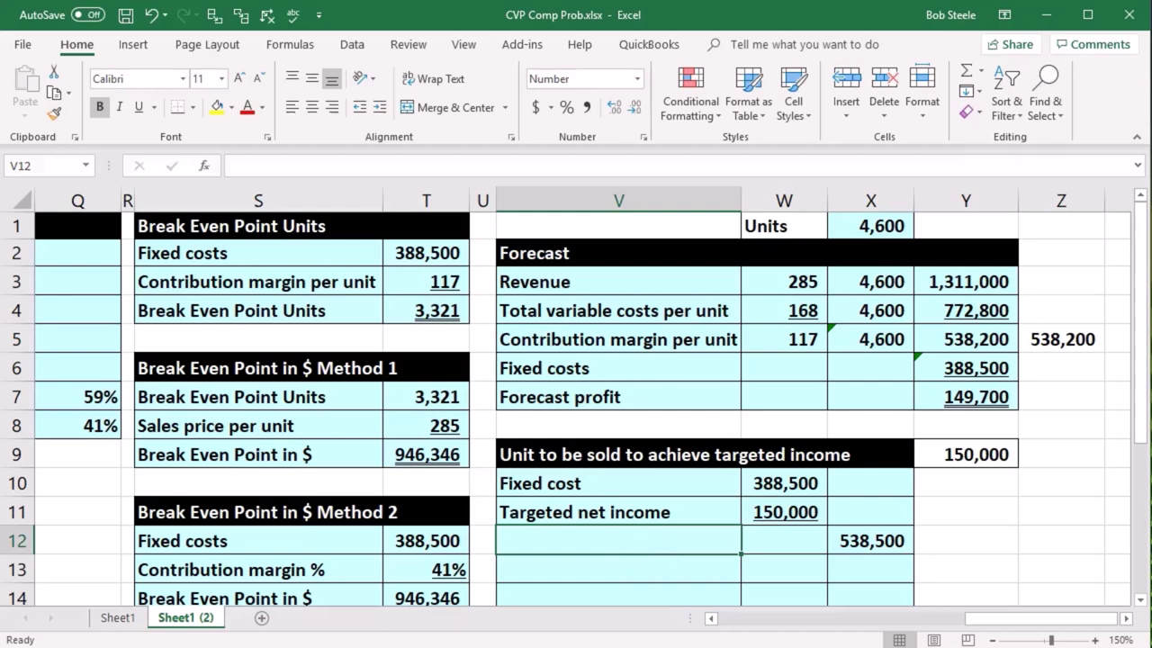
text(Forcated cost and targeted net income)
key(Return)
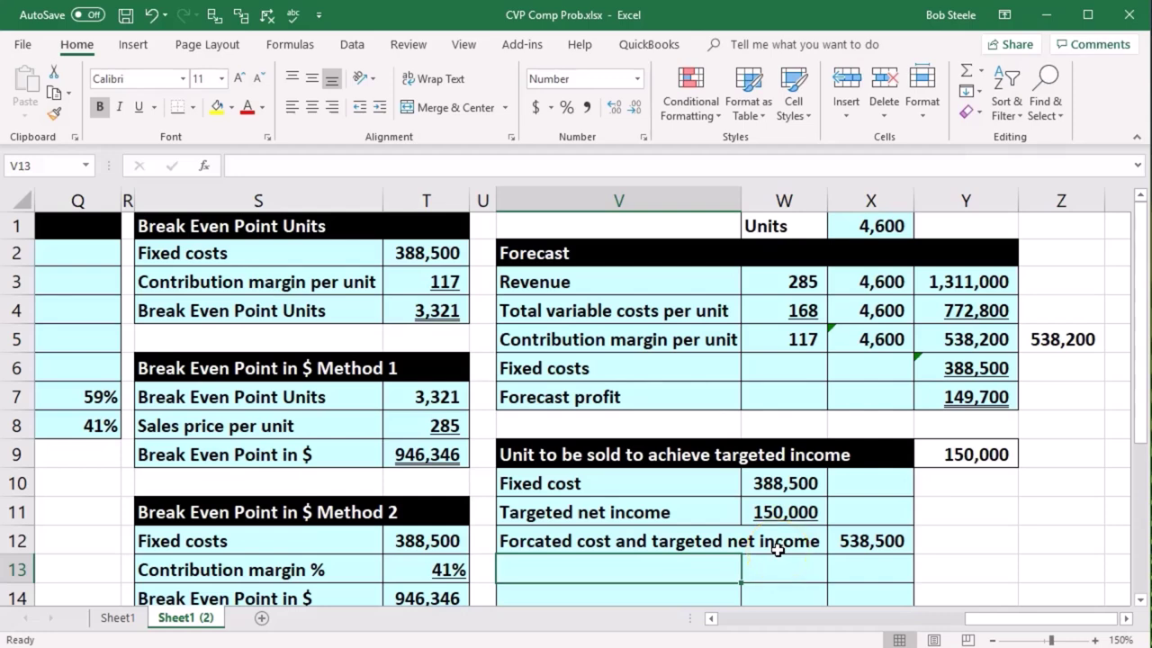
Step: Enter the label "Contribution margin per unit" in V13 and link X13 to the per-unit margin in W5
text(Contribution margin per unit)
key(Return)
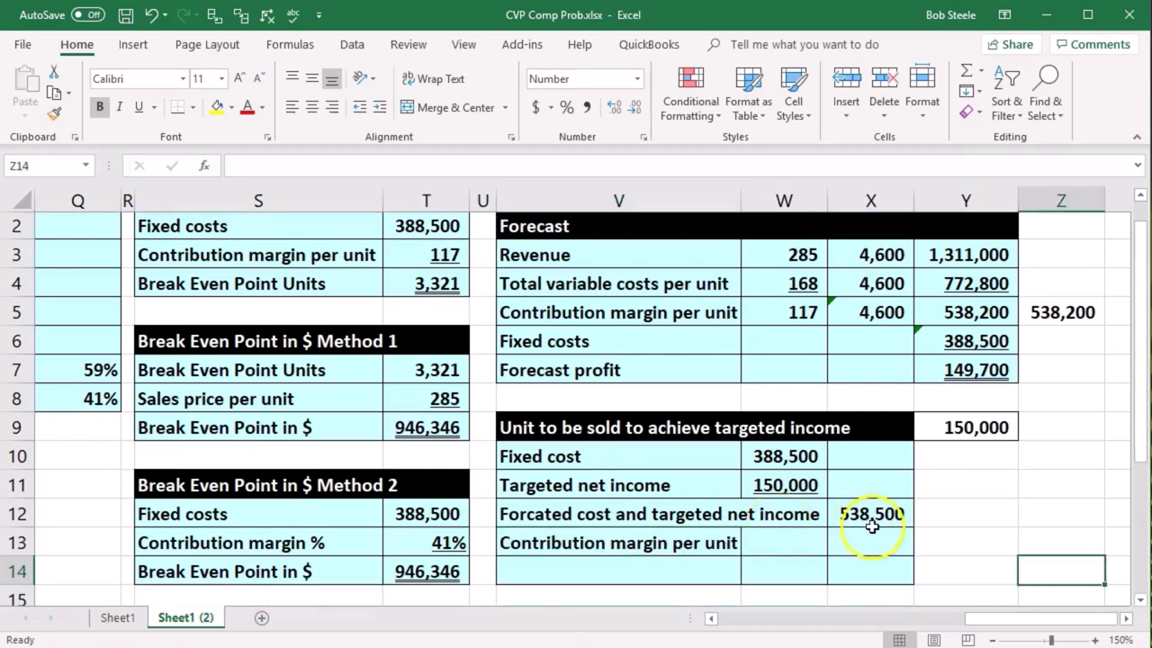
click(859, 544)
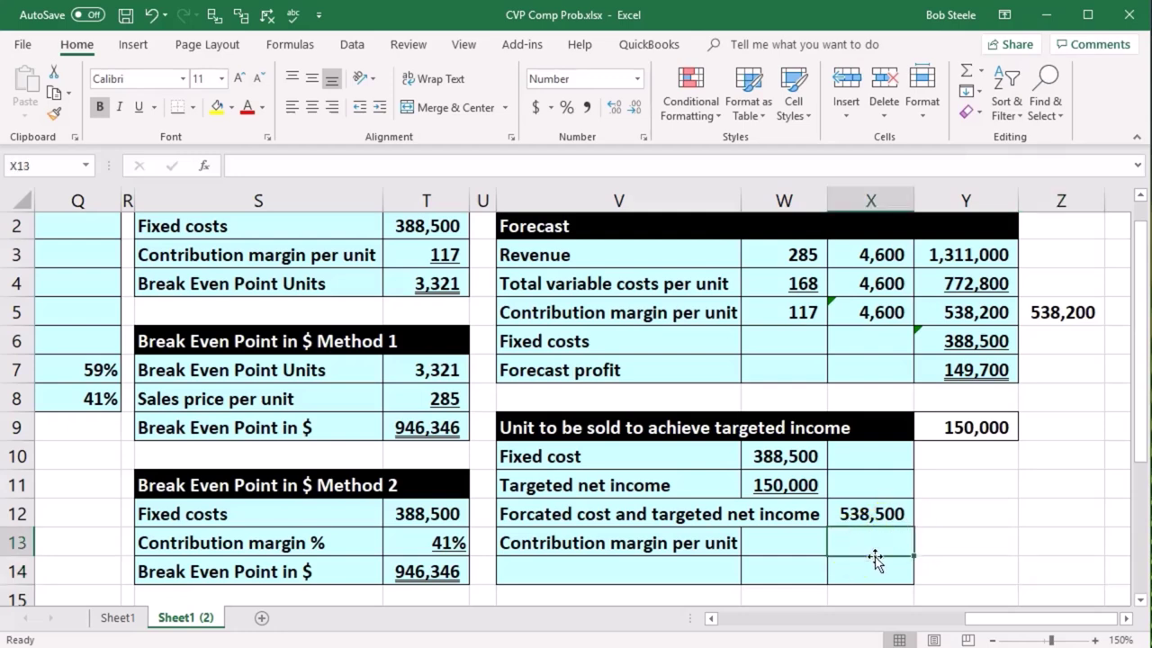
text(=)
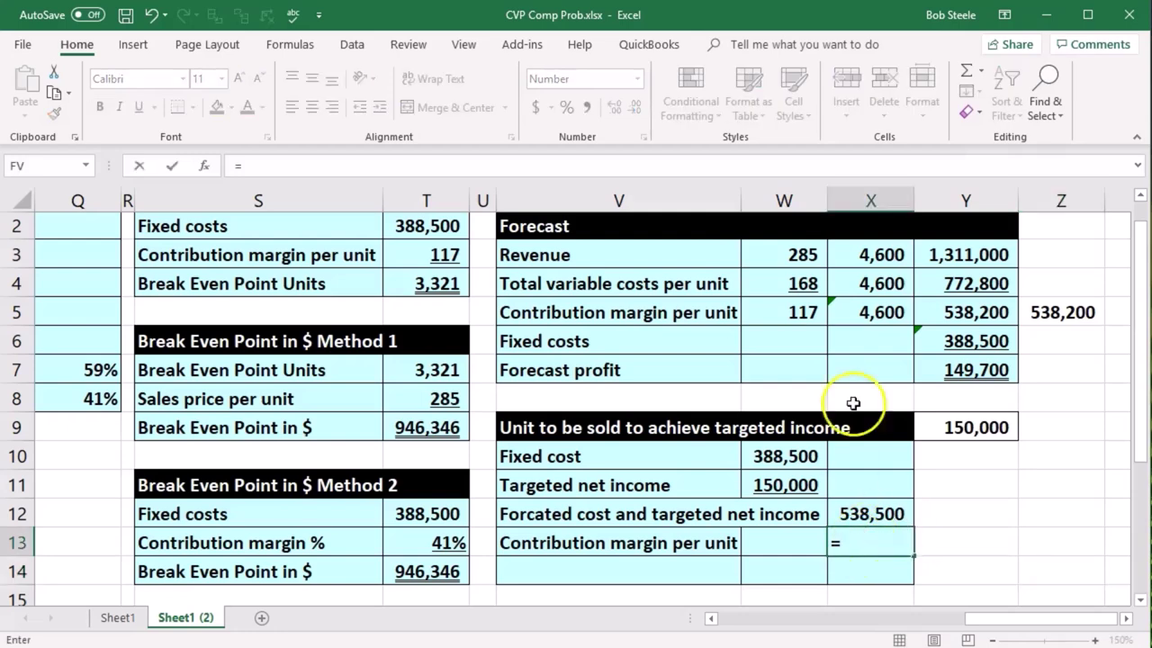
click(797, 313)
key(Return)
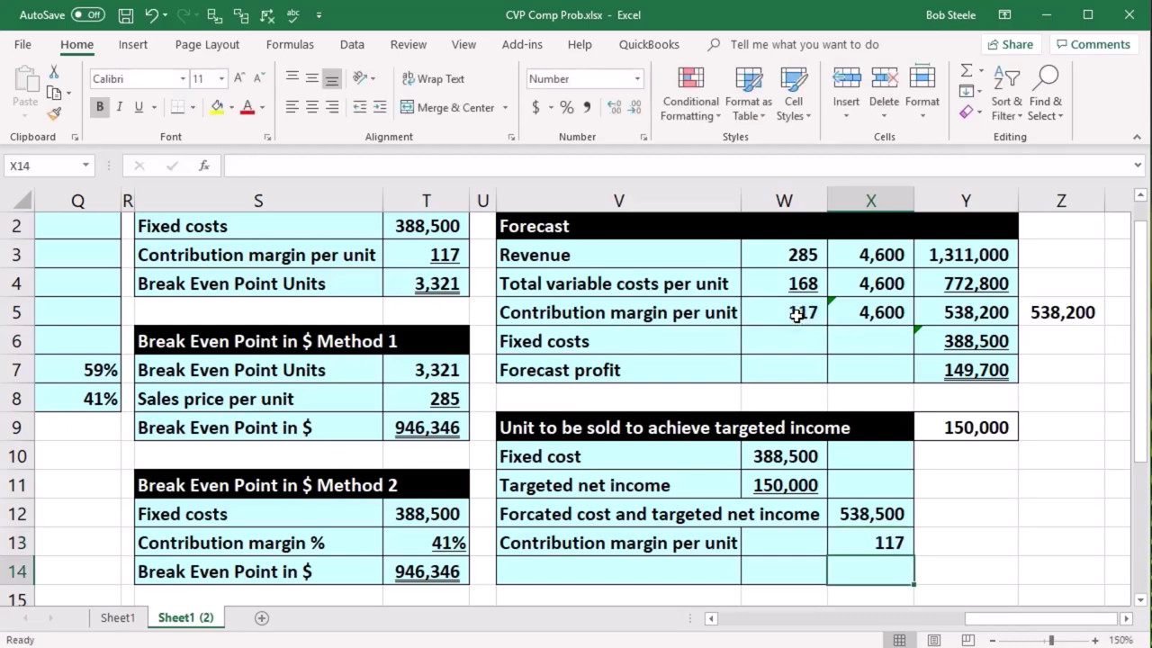
Step: Enter the label "Units to achieve targeted net income" in V14 and calculate the units in X14 with =X12/X13
click(637, 569)
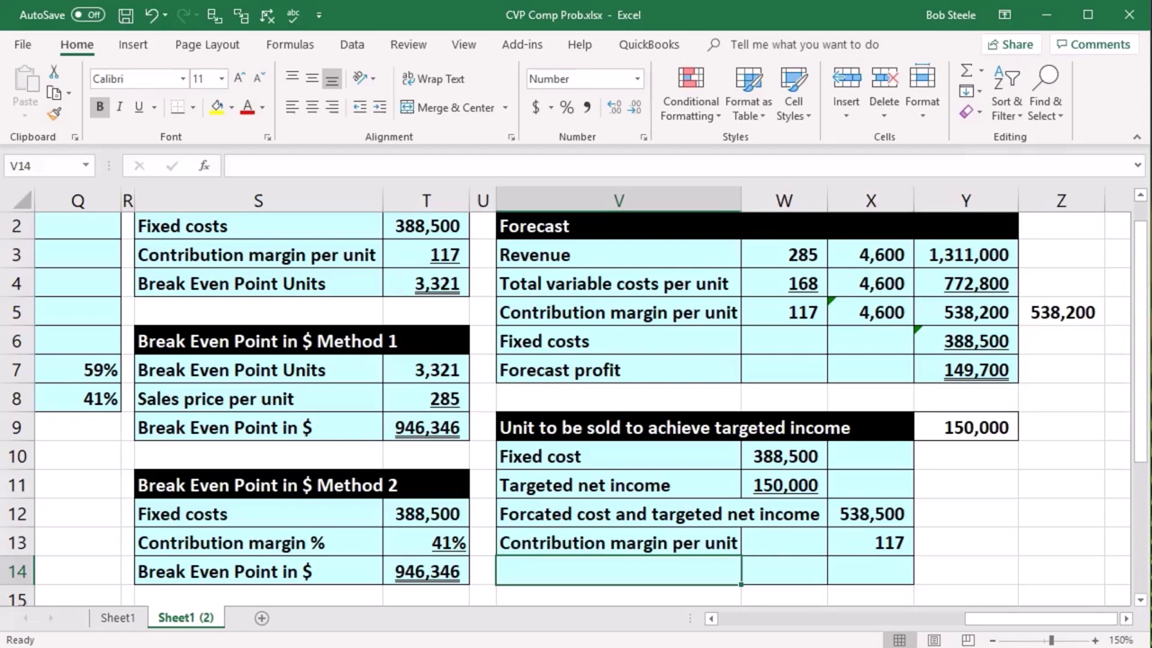
text(Units to achieve targeted net income)
key(Tab)
key(Tab)
text(=)
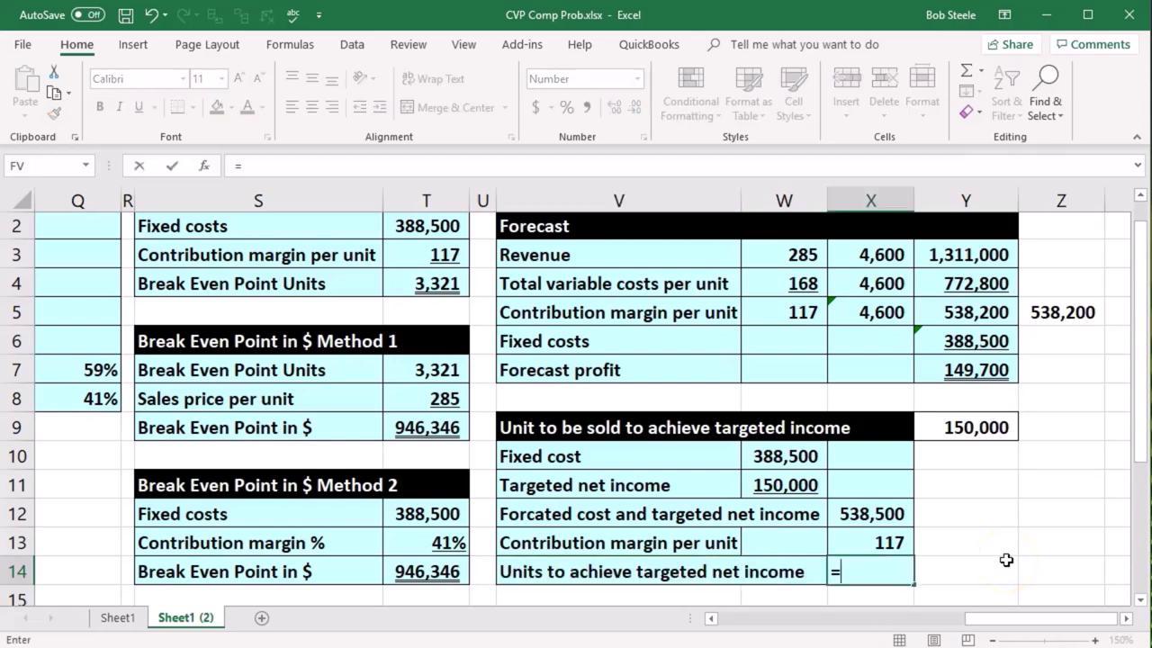
click(901, 516)
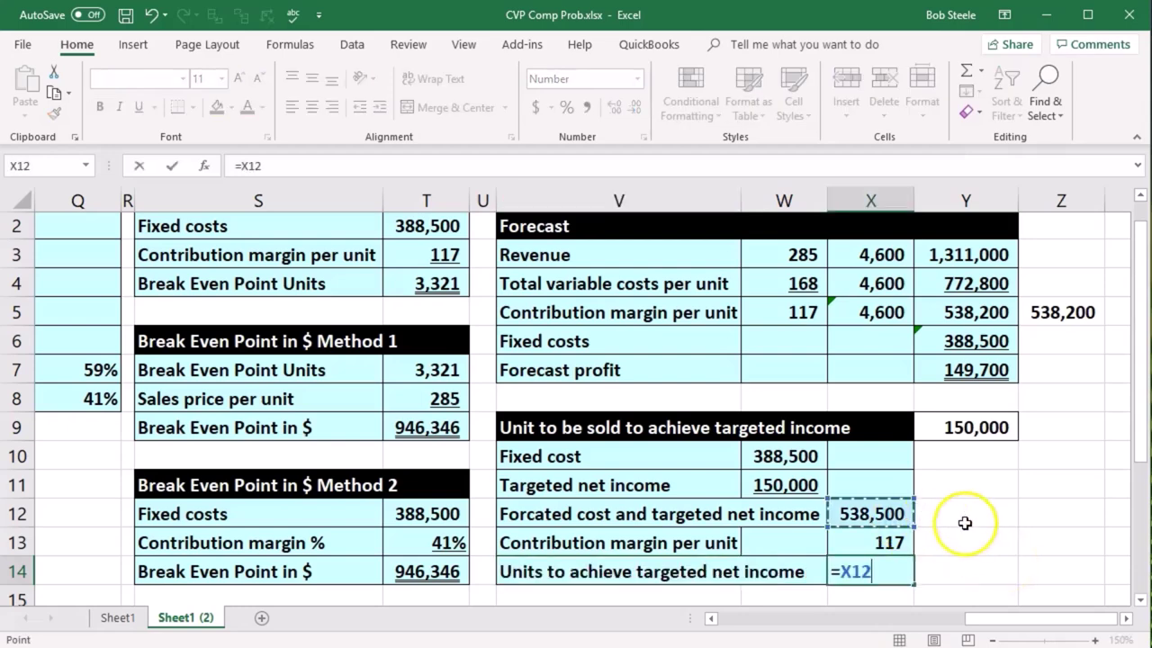
text(/)
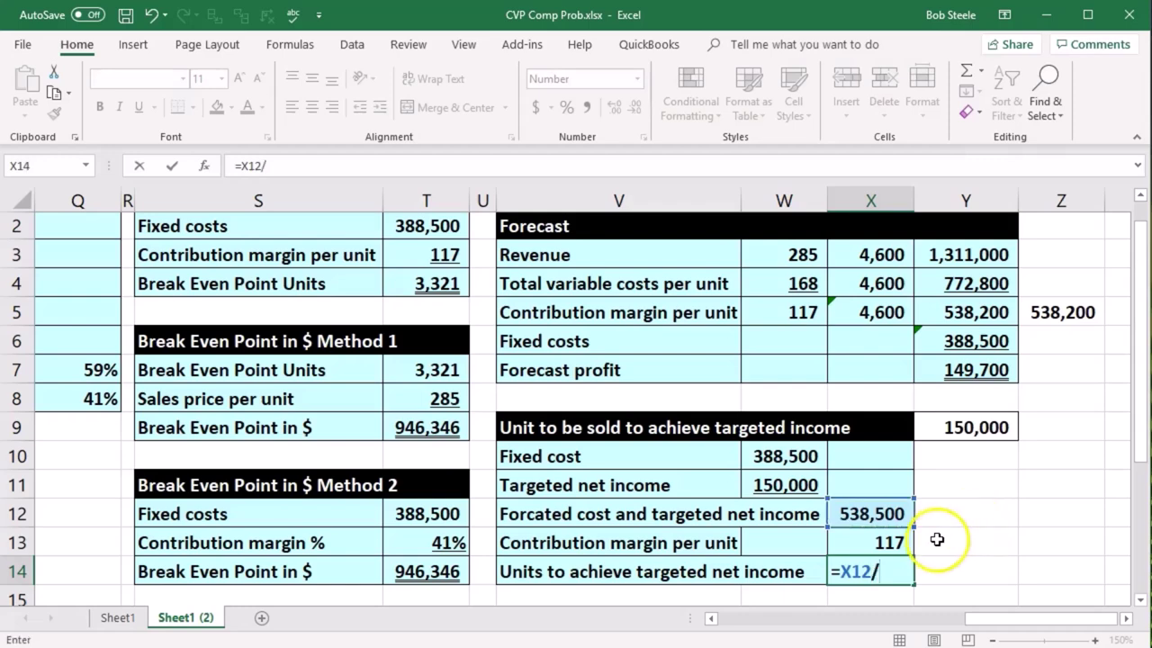
click(889, 542)
key(Return)
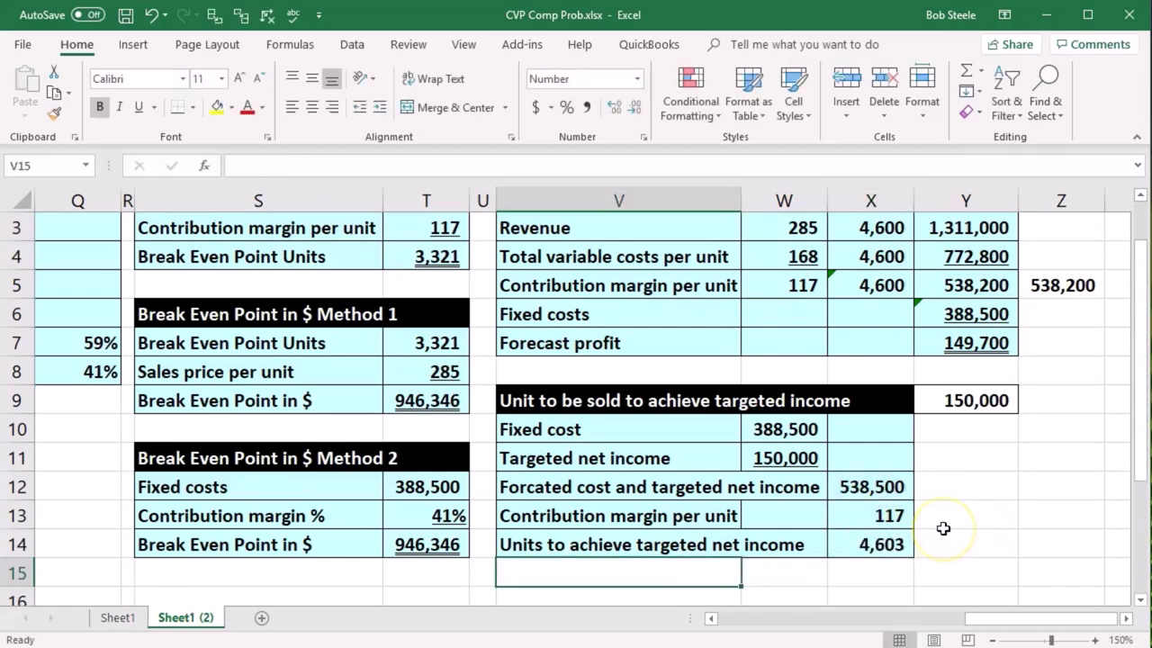
Step: Underline the contribution margin per unit in X13 and double-underline the units to achieve targeted net income in X14
click(890, 515)
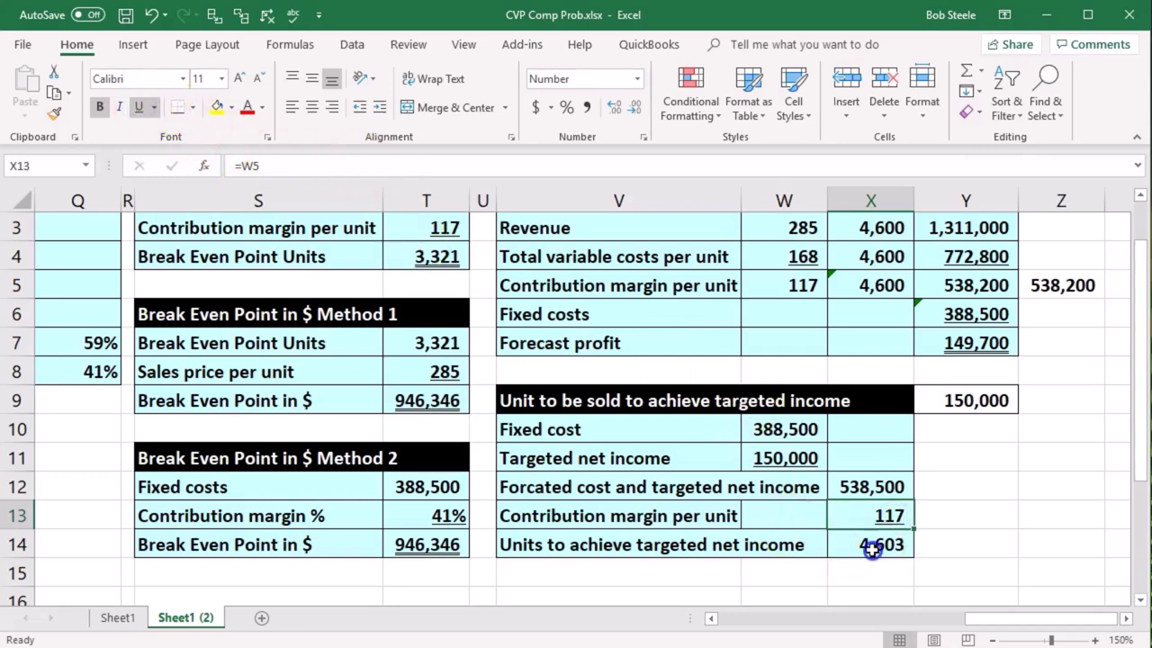
click(869, 547)
click(154, 106)
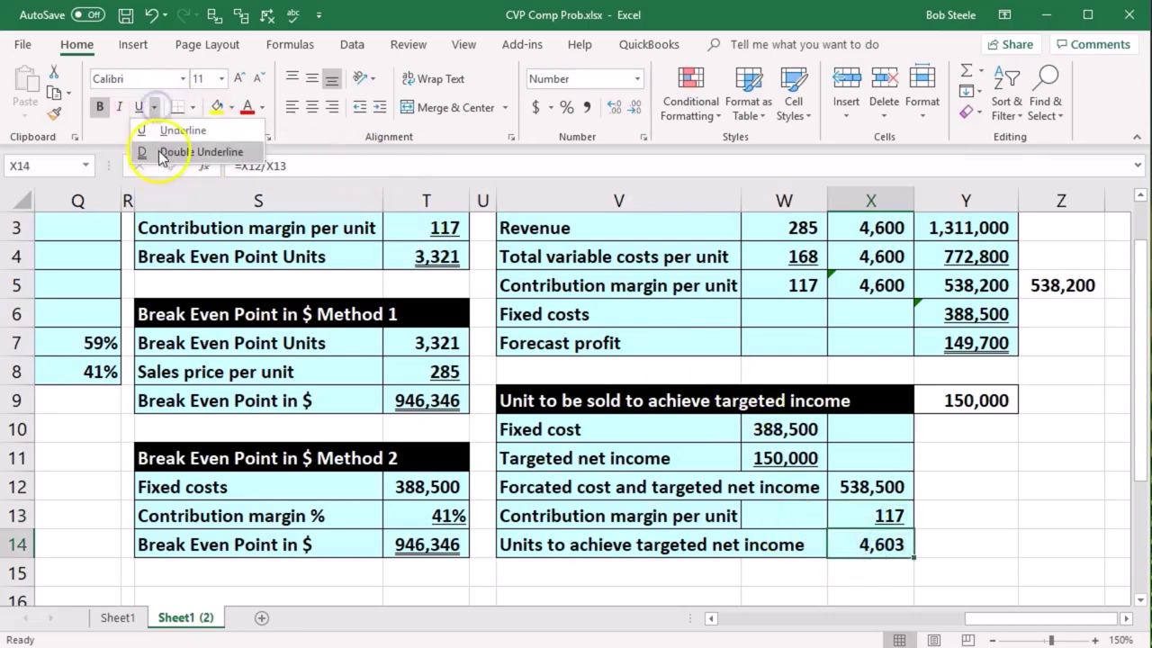
click(175, 151)
click(599, 373)
click(941, 541)
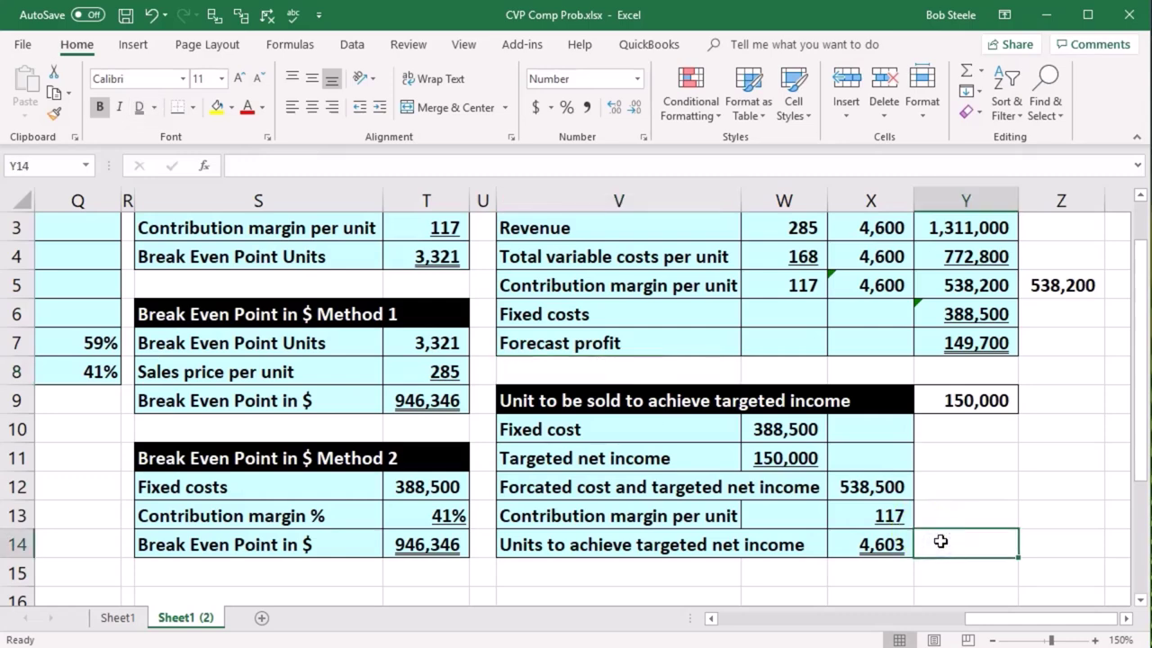
Step: Compare the break-even units formulas in T2:T4 with the targeted-income calculation in W10:X14, and review both Break Even Point in $ tables
scroll(528, 440, up, 1)
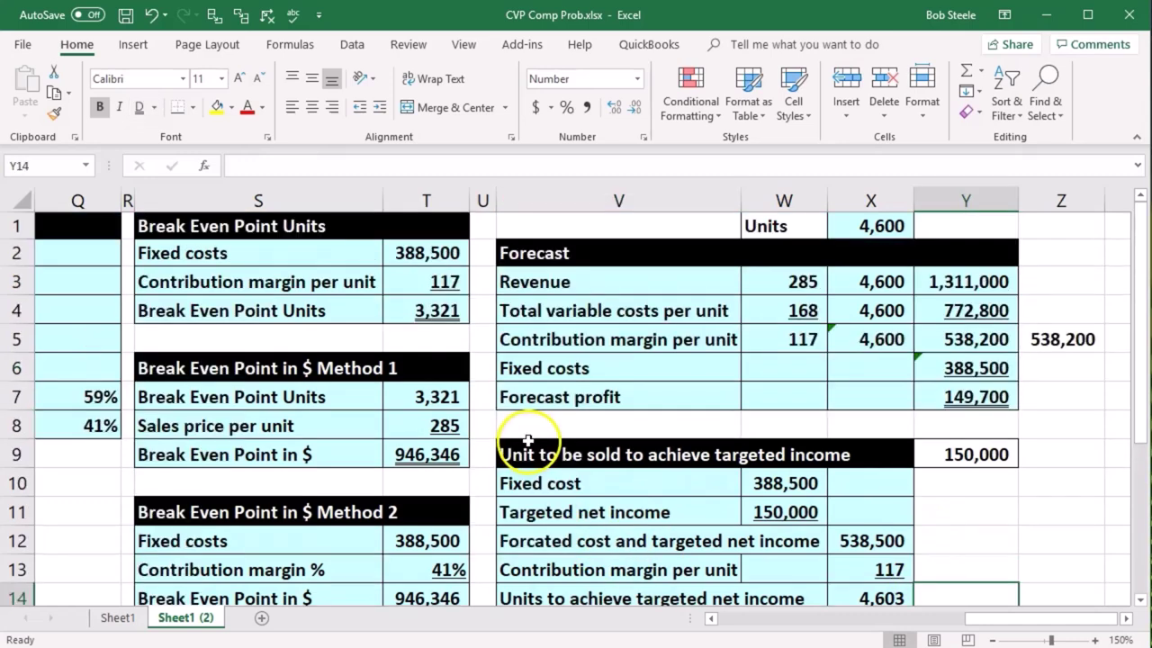
click(454, 253)
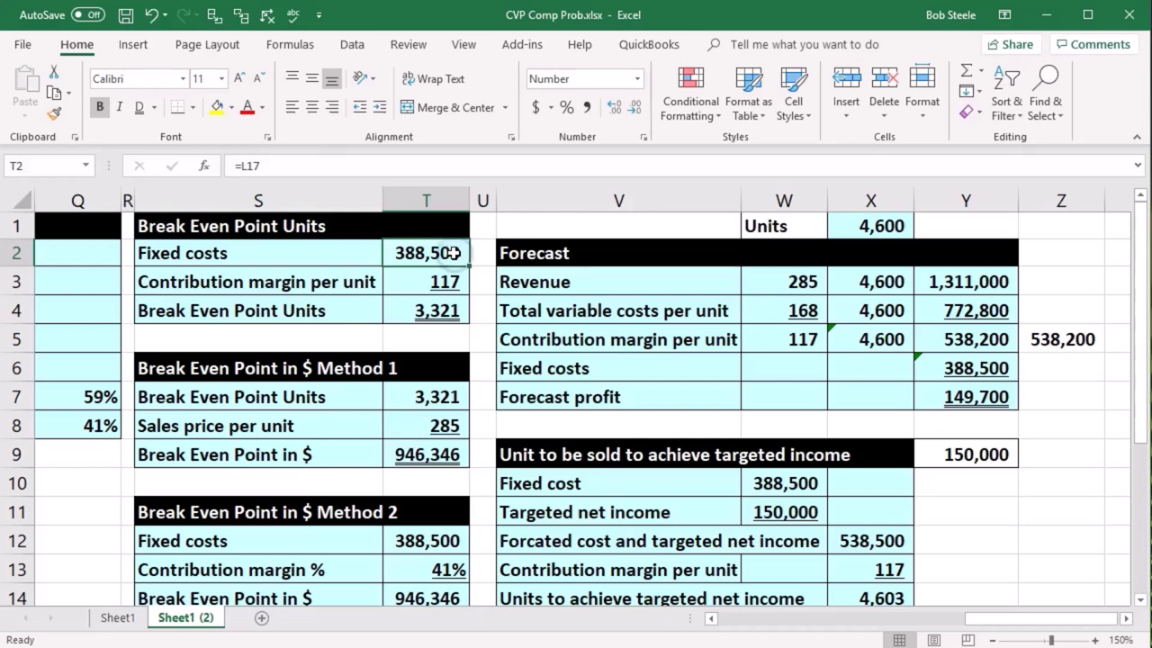
click(437, 284)
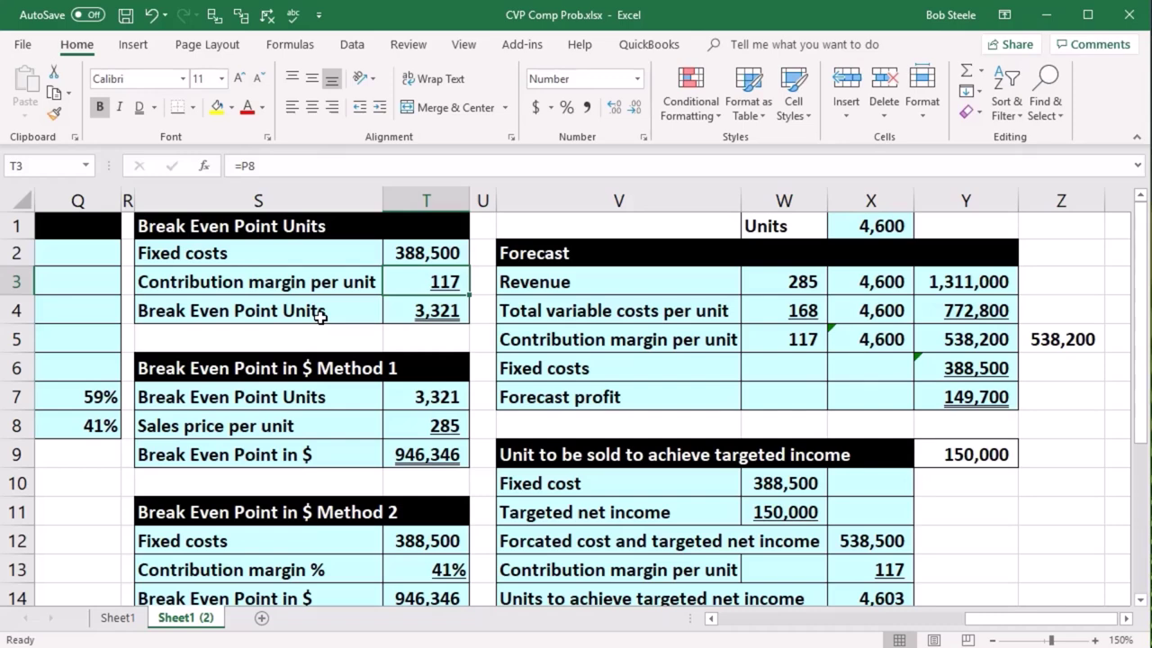
click(395, 306)
scroll(846, 463, down, 1)
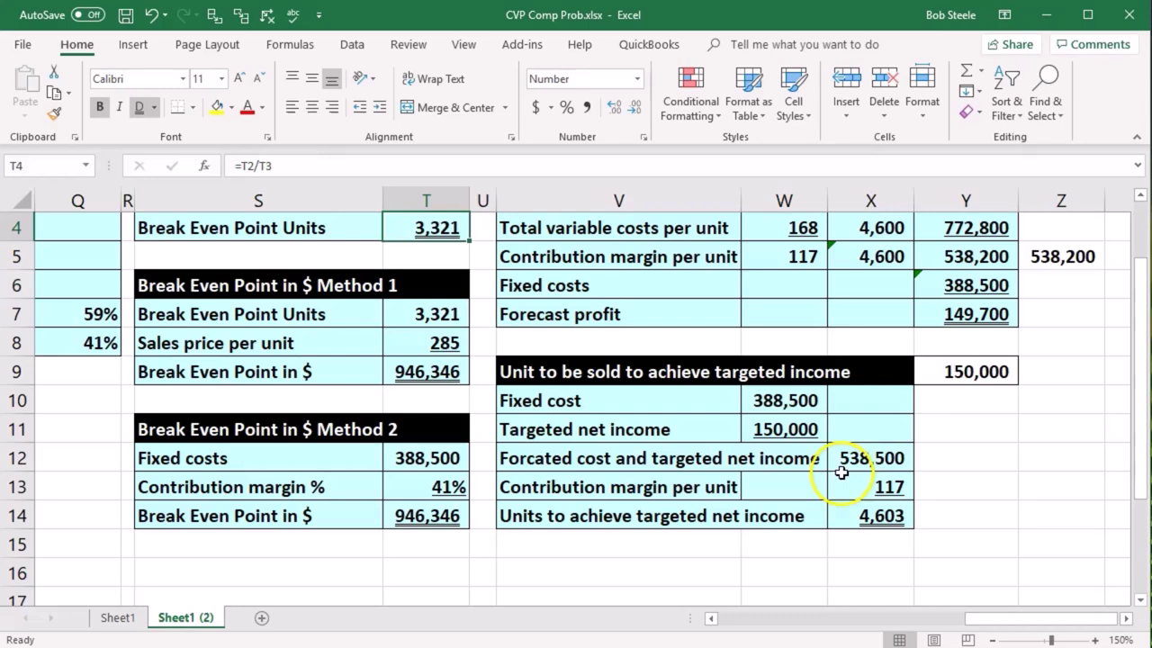
click(954, 378)
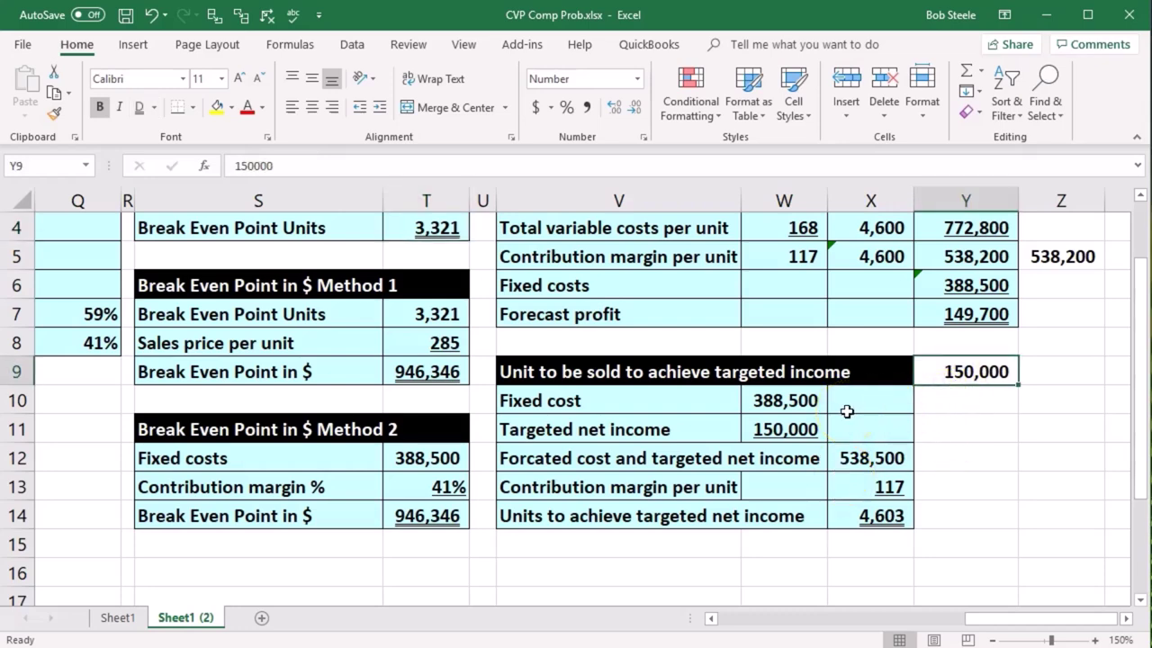
click(814, 402)
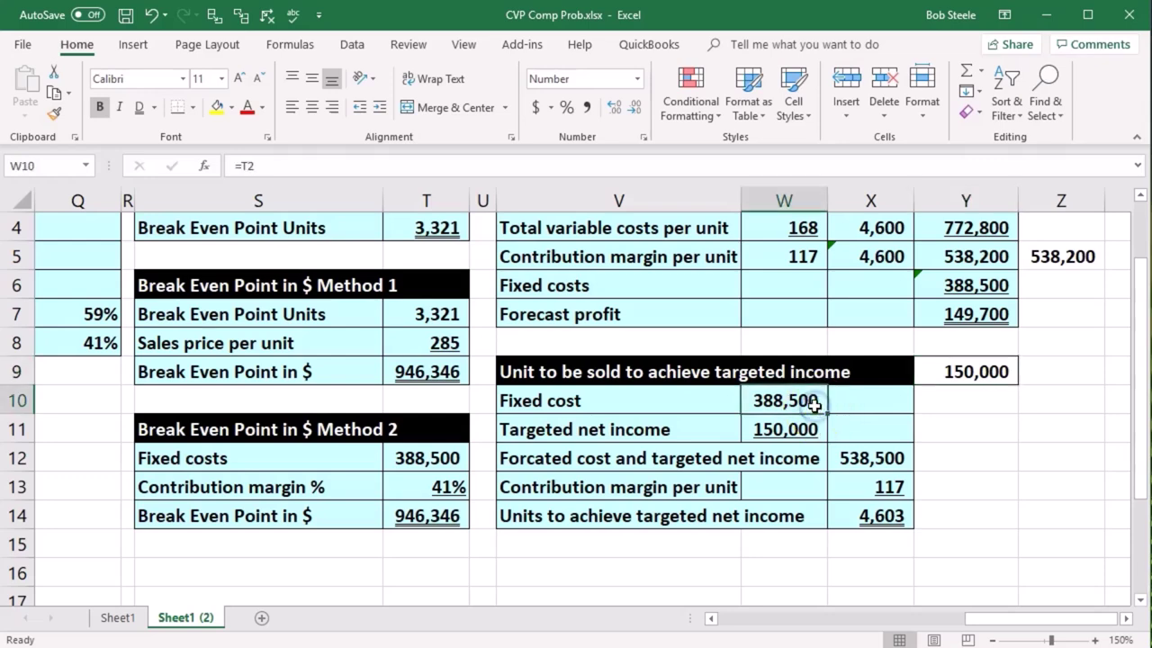
click(815, 423)
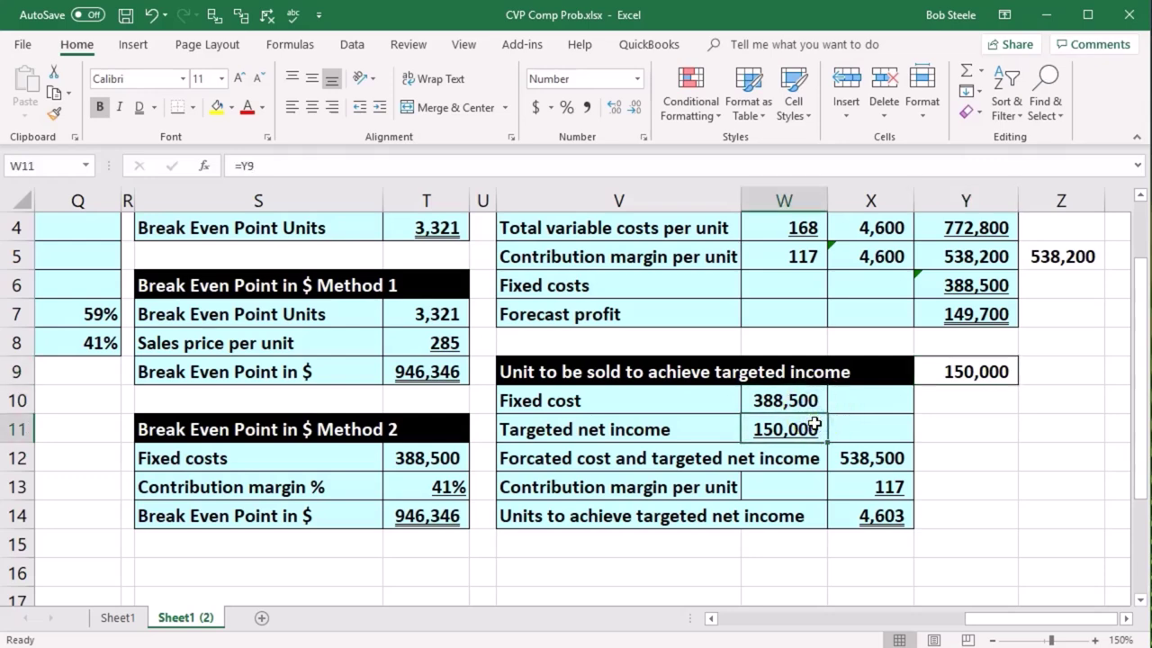
click(859, 455)
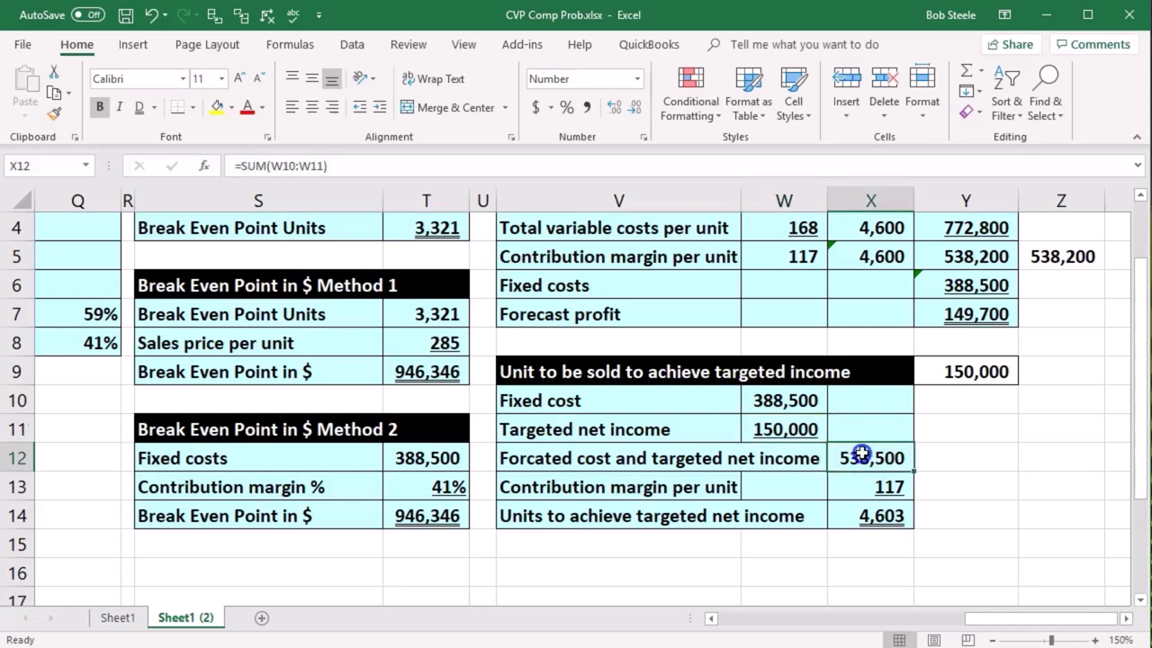
click(886, 487)
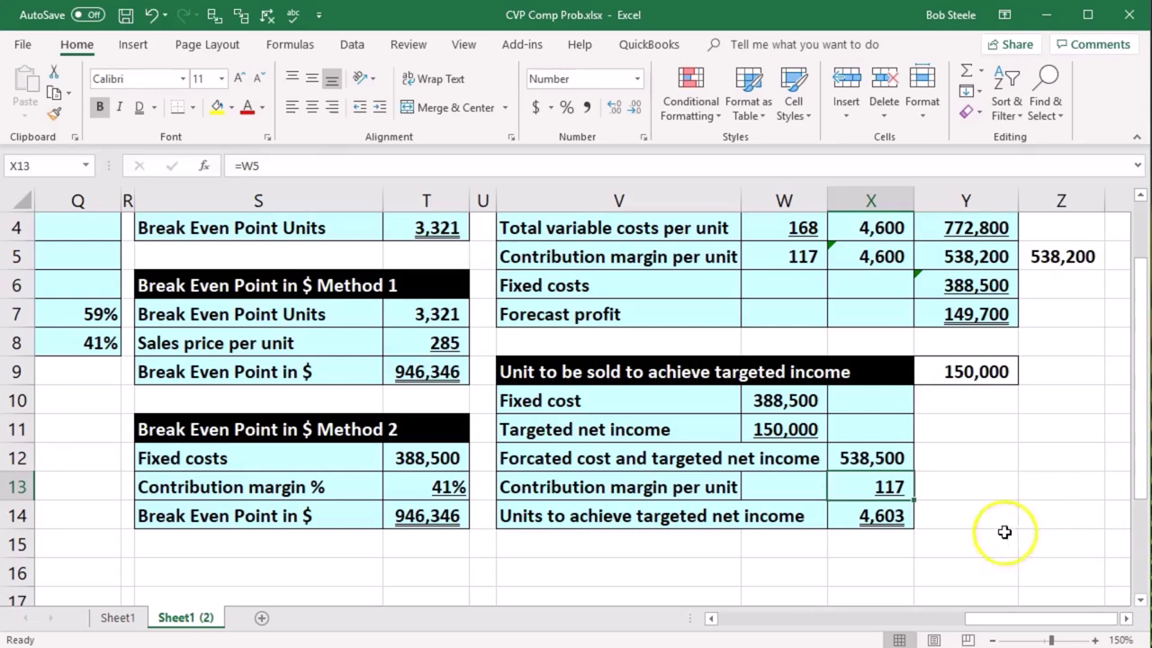
click(897, 515)
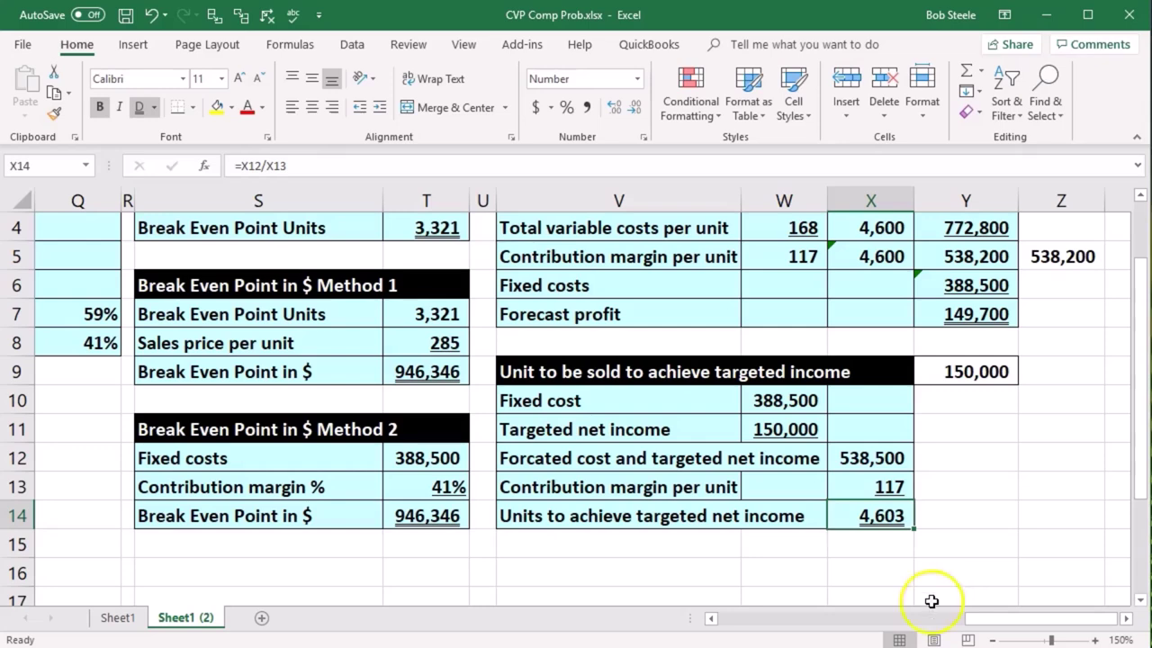
drag(249, 288, 401, 374)
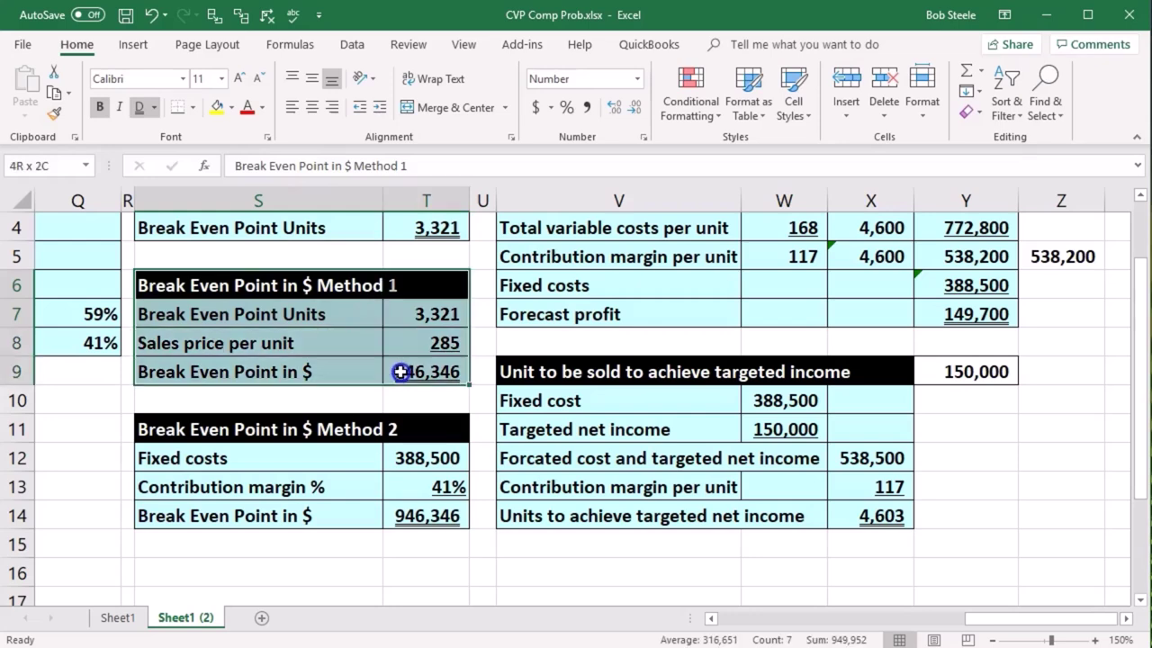
drag(259, 430, 416, 517)
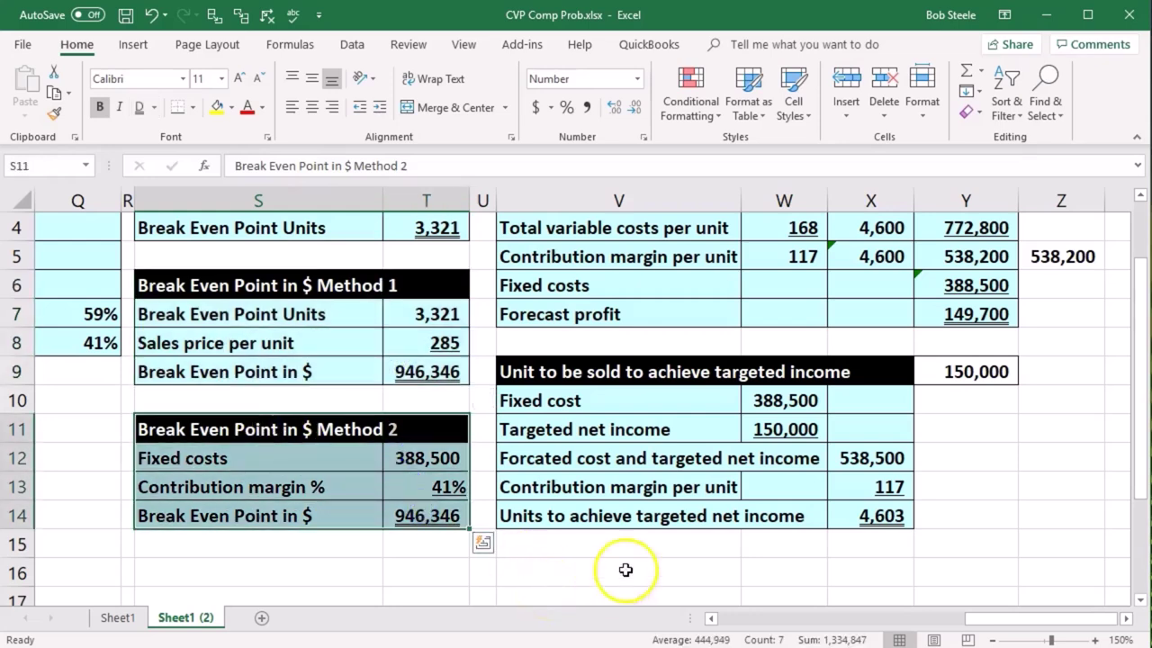
click(969, 538)
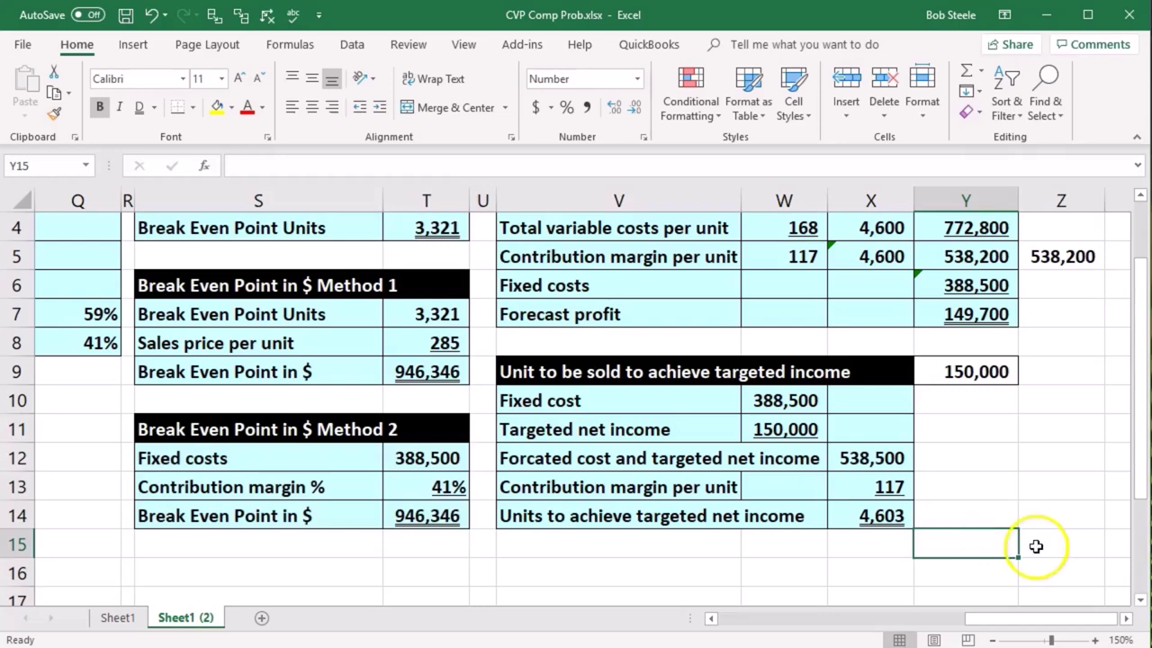
Step: Link the forecast units in X1 to the units to achieve targeted net income with =X14
scroll(954, 534, up, 1)
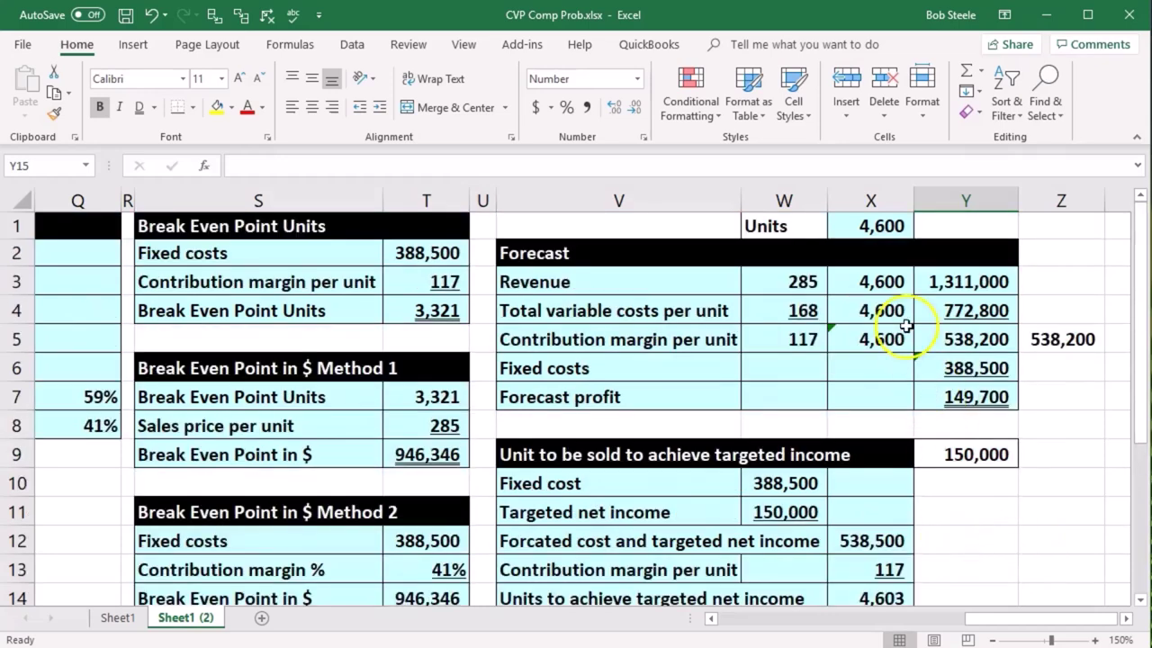
click(870, 227)
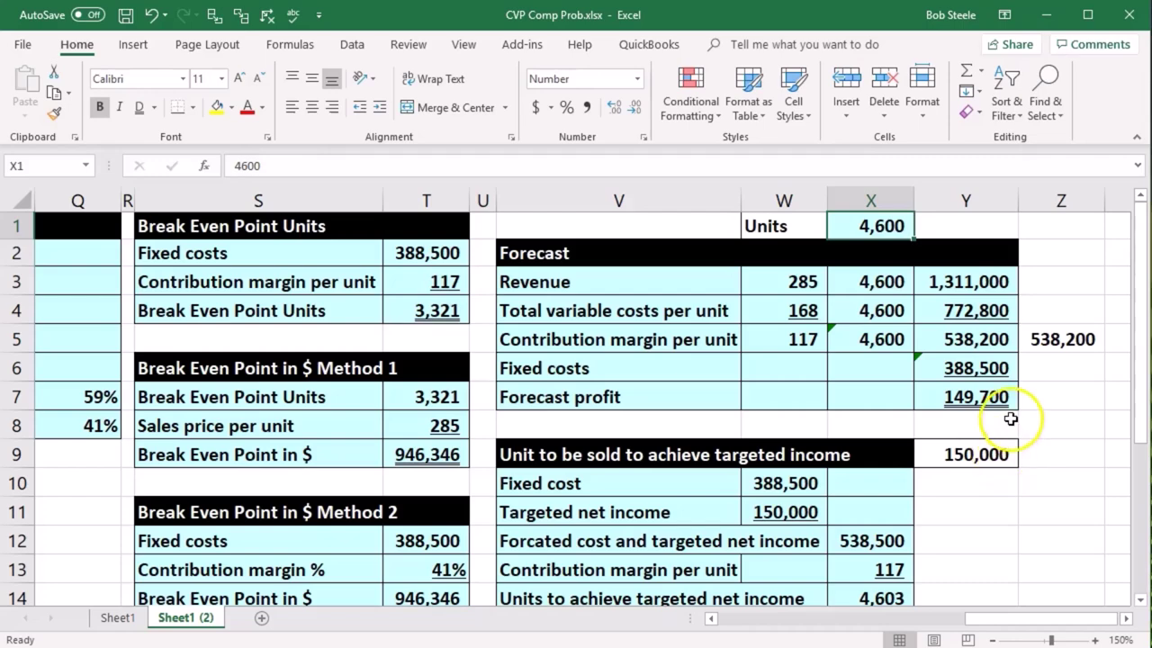
text(=)
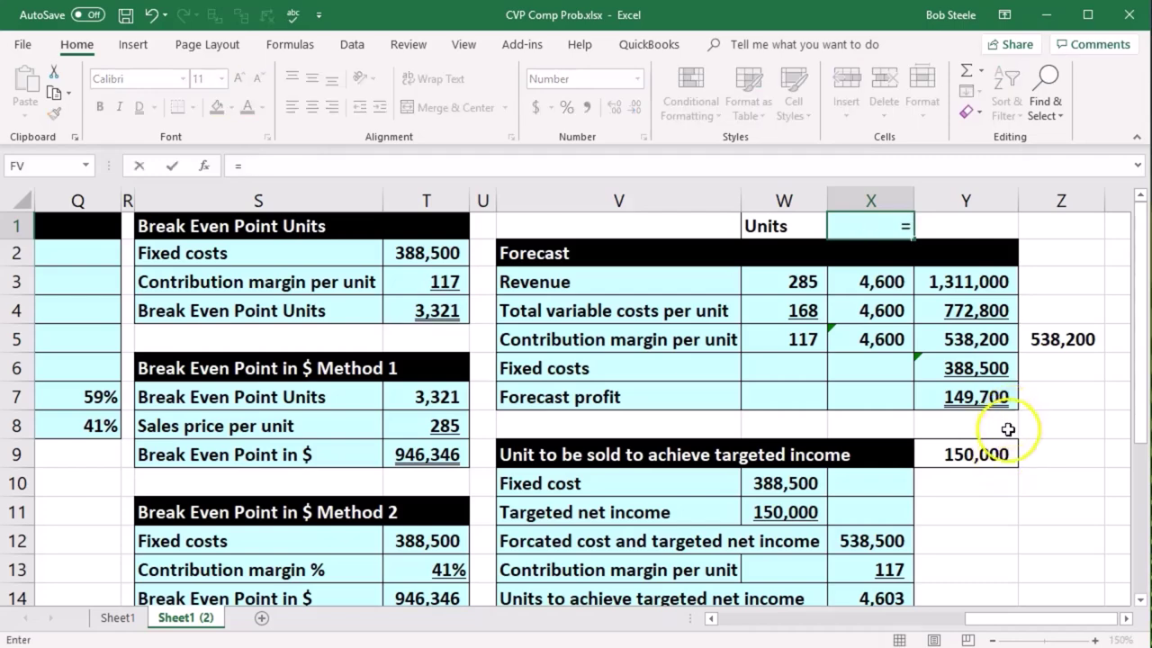
scroll(1006, 430, down, 1)
click(904, 520)
key(Return)
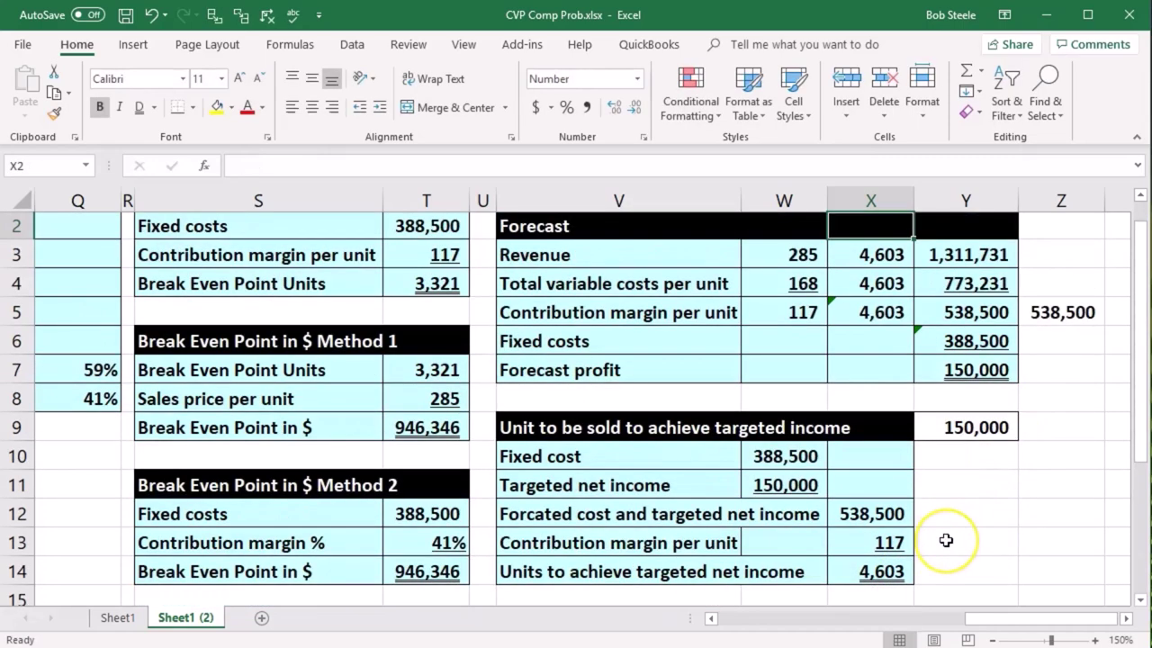
Step: Check the forecast table's profit in Y7 against the linked units in X1, and inspect the revenue formula in Y3
scroll(946, 540, up, 1)
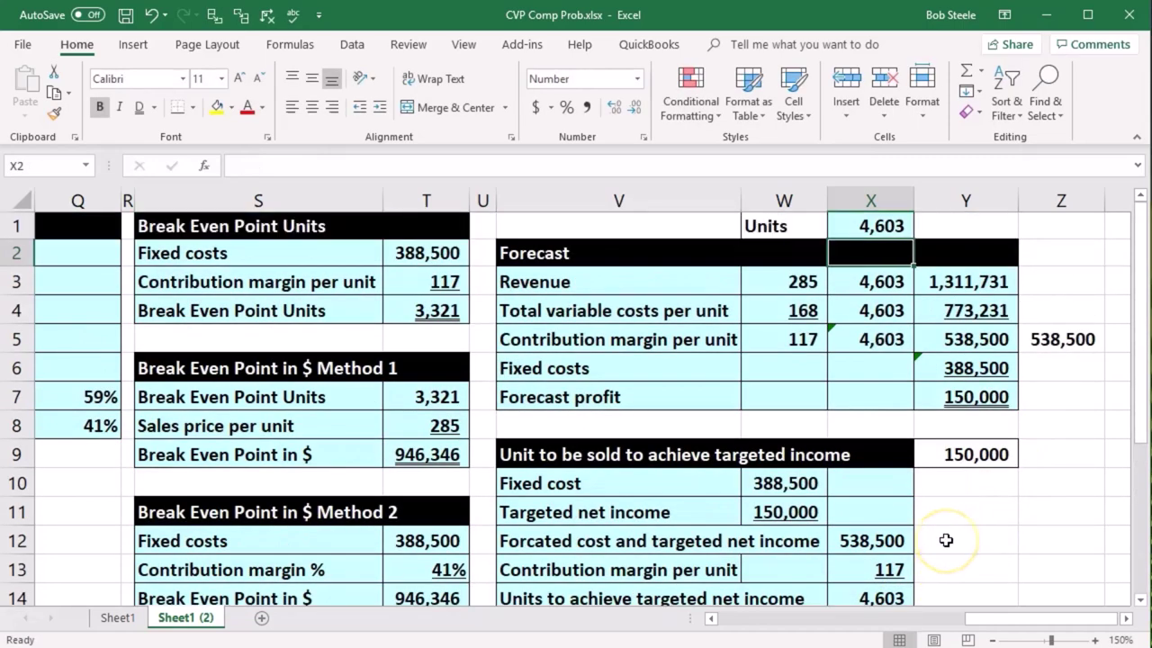
click(1064, 248)
click(1012, 398)
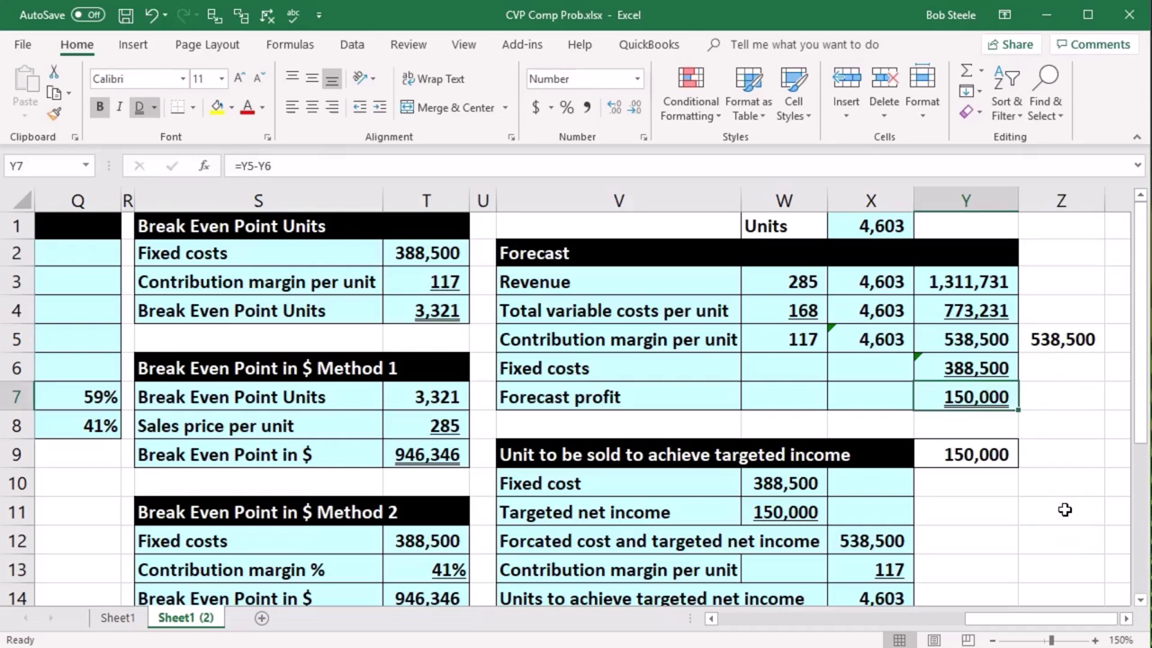
click(882, 225)
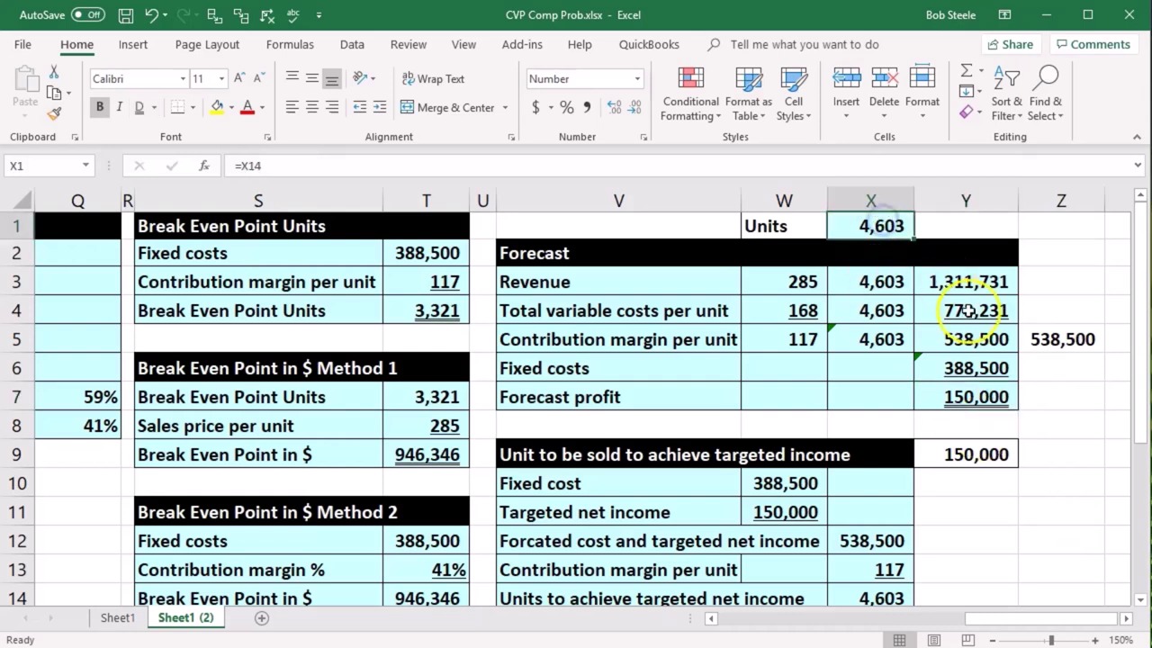
click(989, 396)
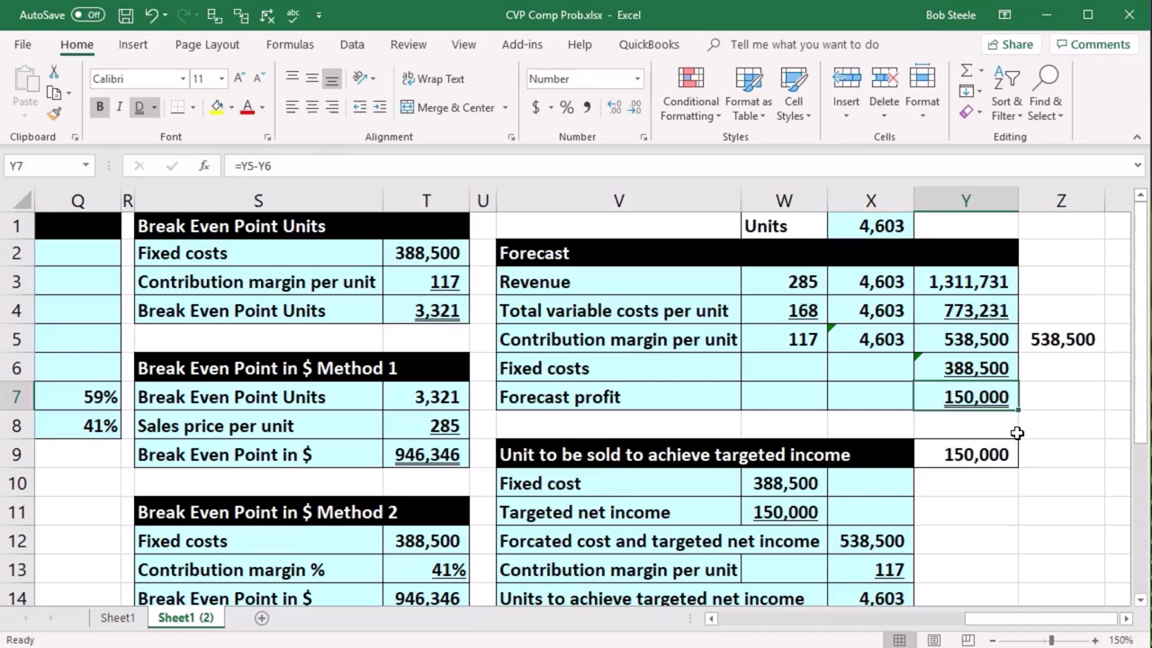
click(967, 281)
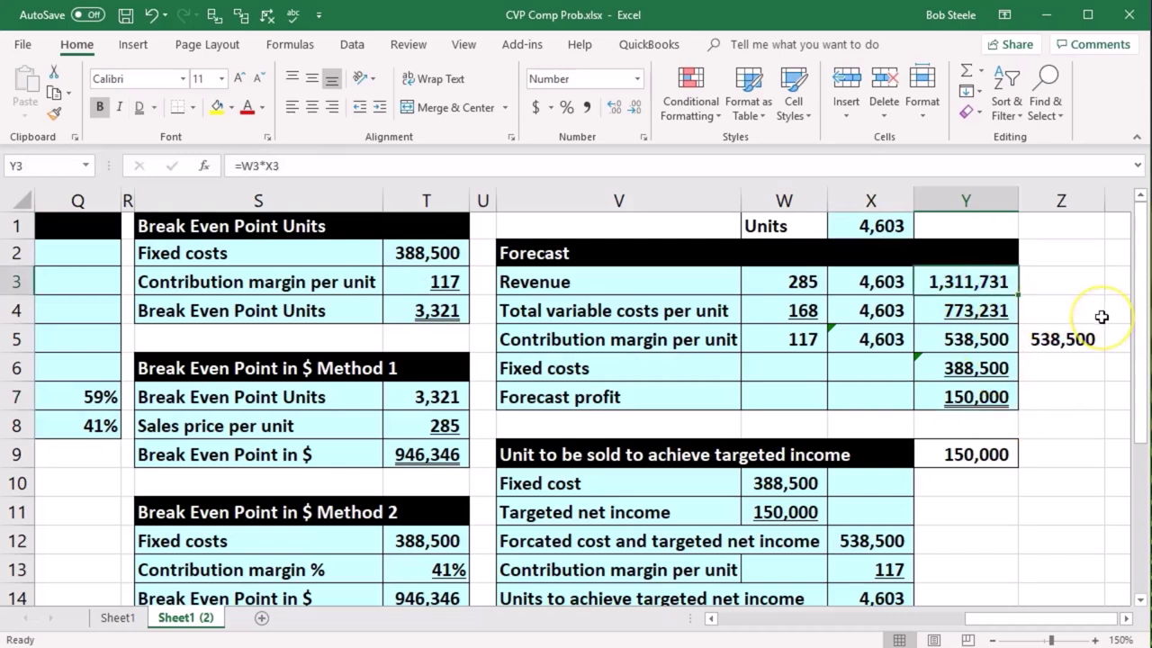